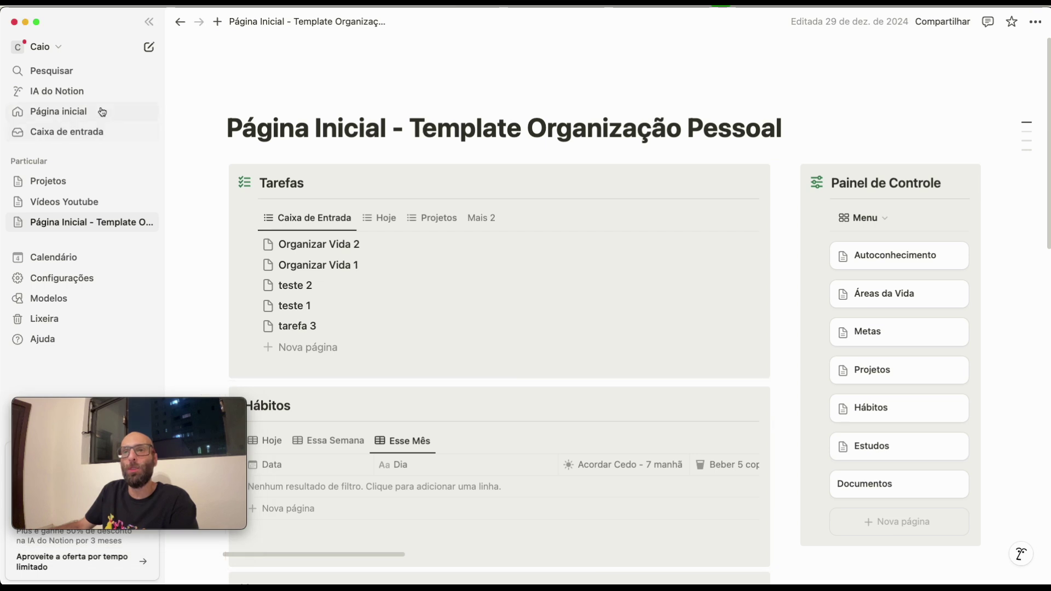
# - Visit the workspace home page and return to the Página Inicial - Template Organização Pessoal page
pyautogui.click(80, 113)
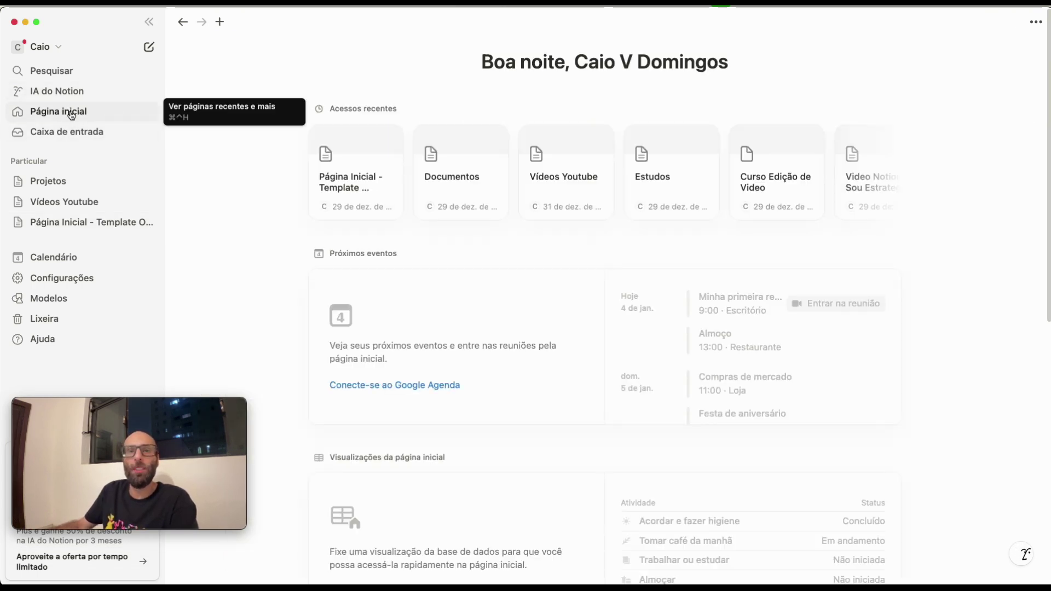
pyautogui.click(76, 225)
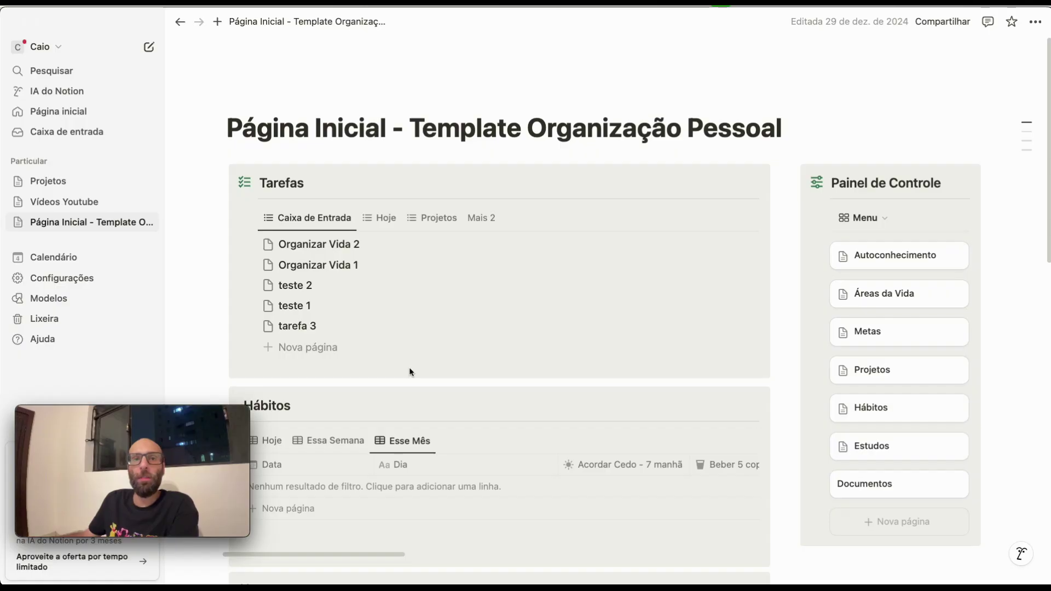
# - Expand the Base de Dados (NÃO EXCLUIR) toggle at the end of the template page and open its Documentos page
pyautogui.scroll(-5, 412, 372)
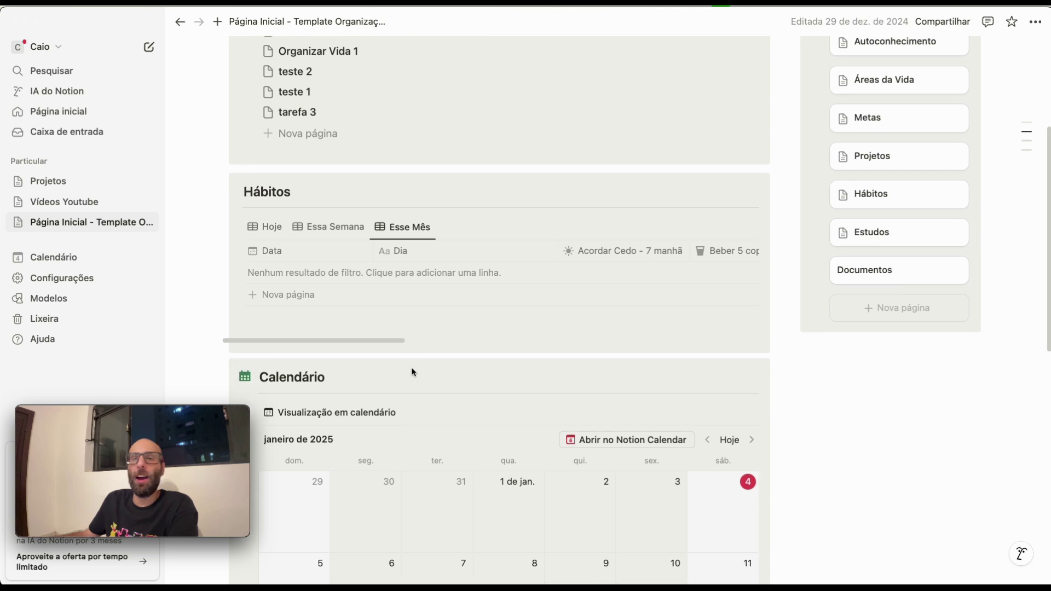
pyautogui.scroll(-8, 412, 372)
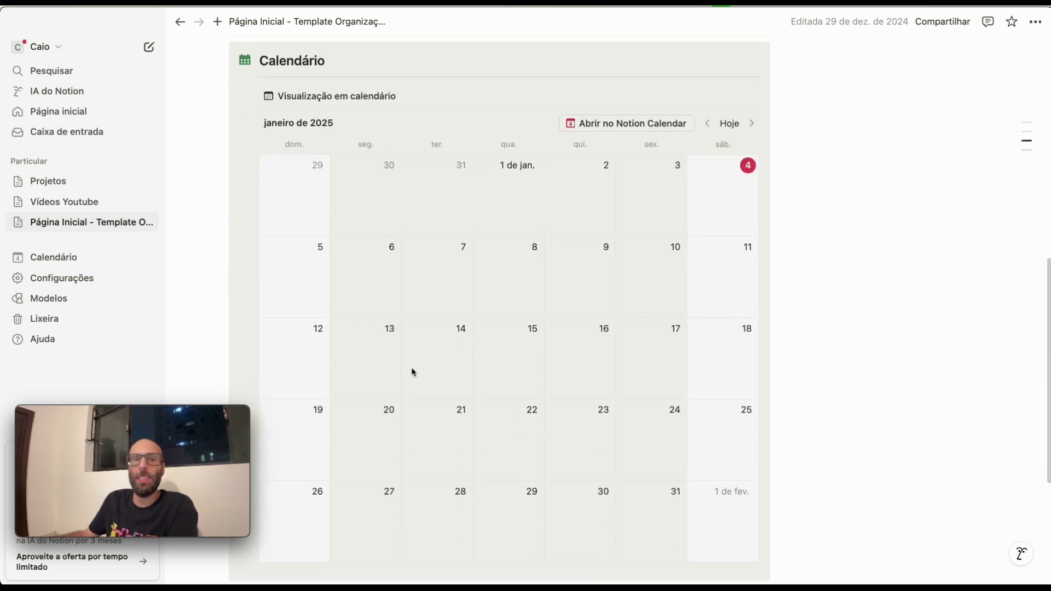
pyautogui.scroll(-2, 412, 372)
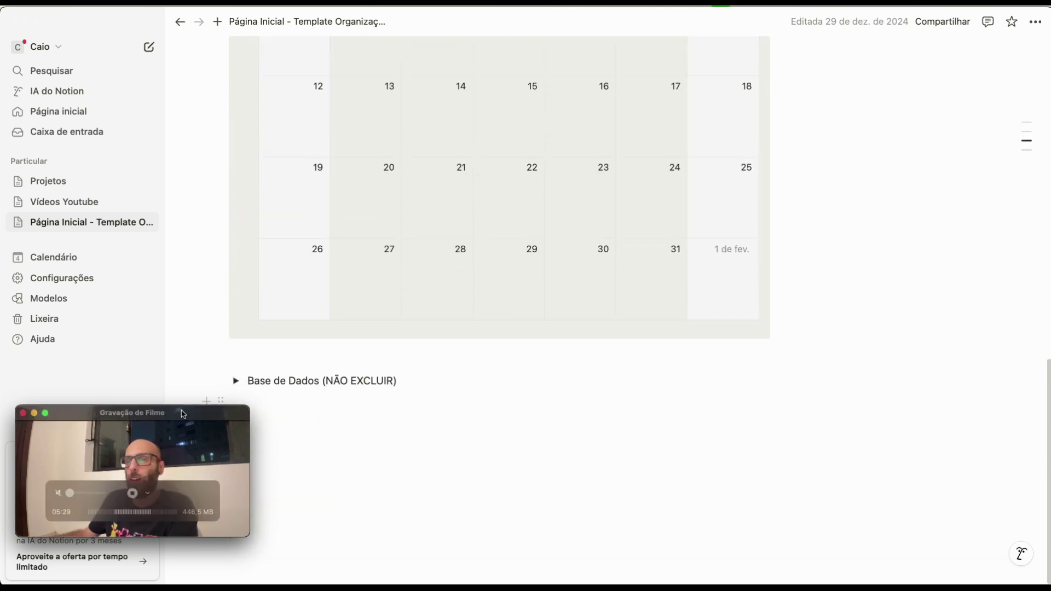
pyautogui.moveTo(181, 414); pyautogui.dragTo(179, 433)
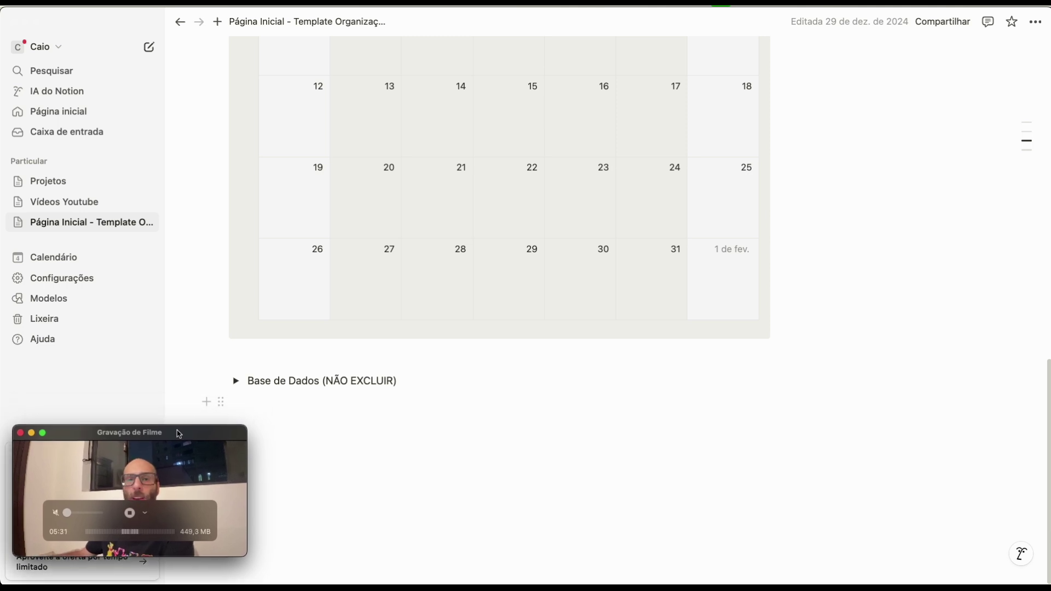
pyautogui.click(235, 382)
pyautogui.scroll(-3, 348, 379)
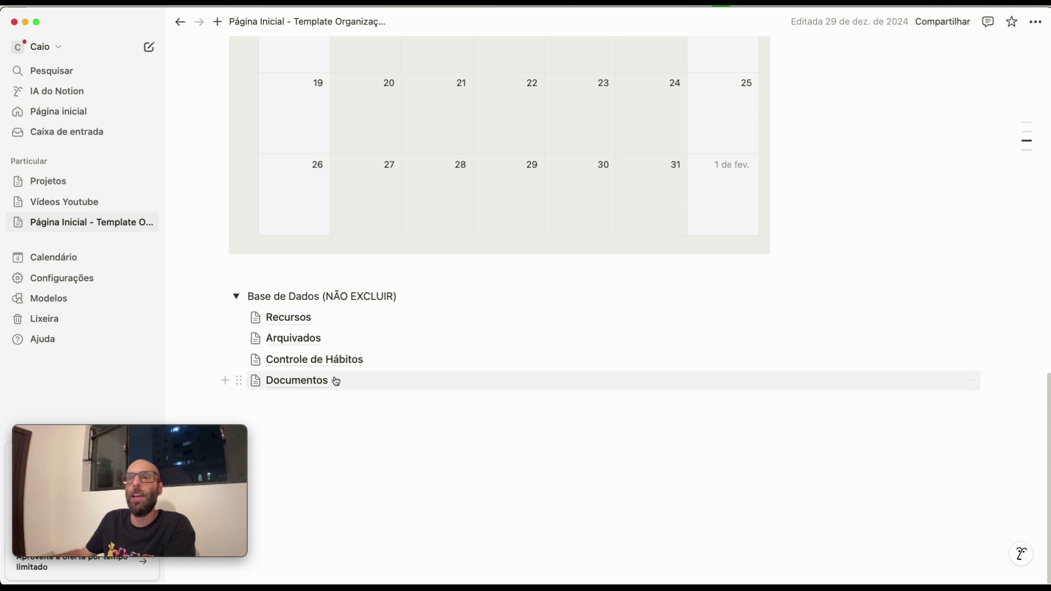
pyautogui.moveTo(306, 385)
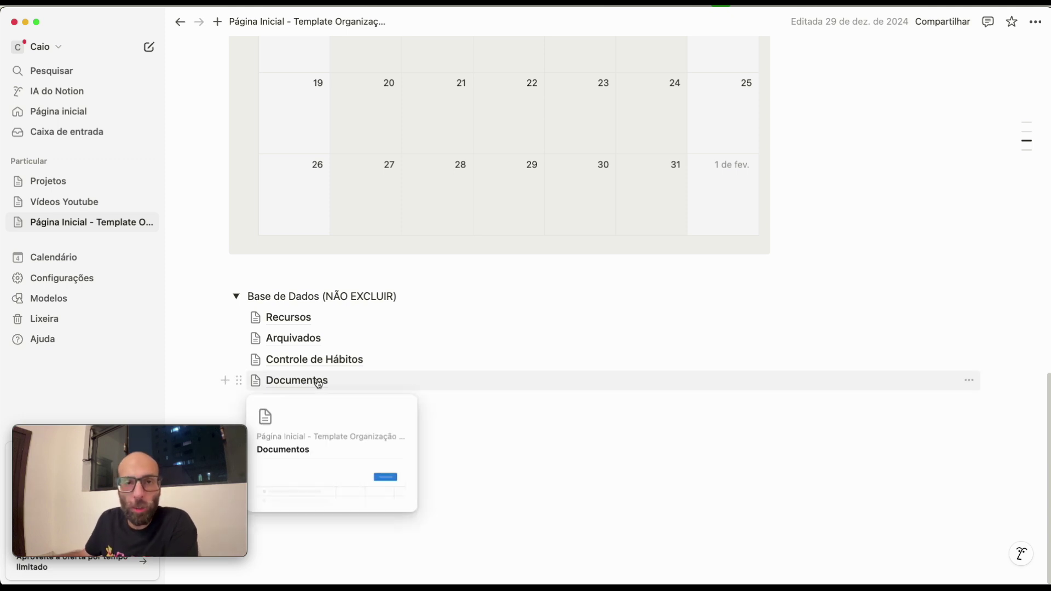
pyautogui.click(318, 382)
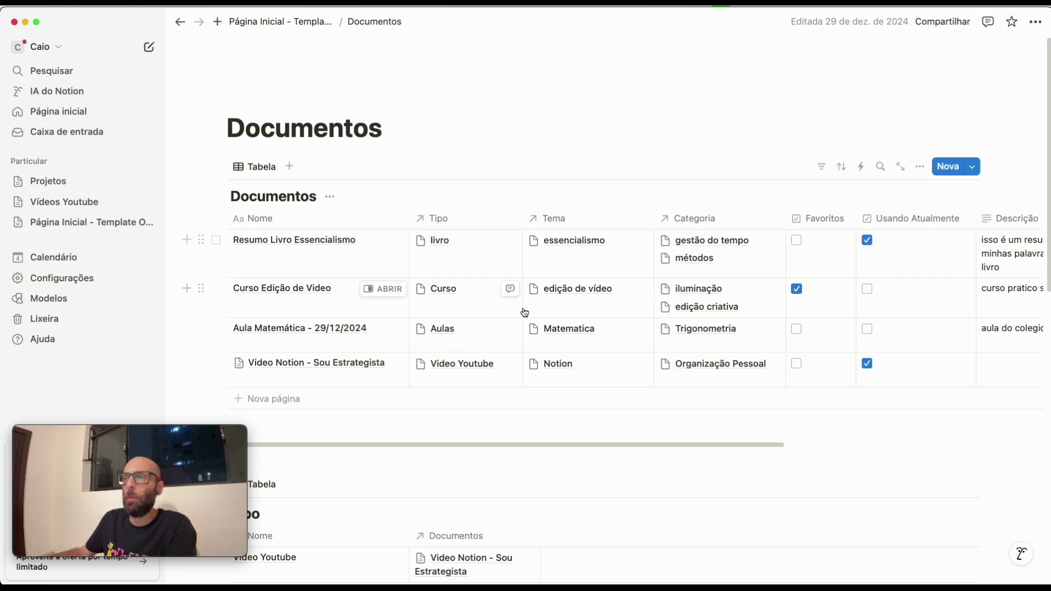
# - Rename the Tipo relation property of the Documentos table to Referencia
pyautogui.scroll(-8, 644, 316)
pyautogui.scroll(1, 644, 315)
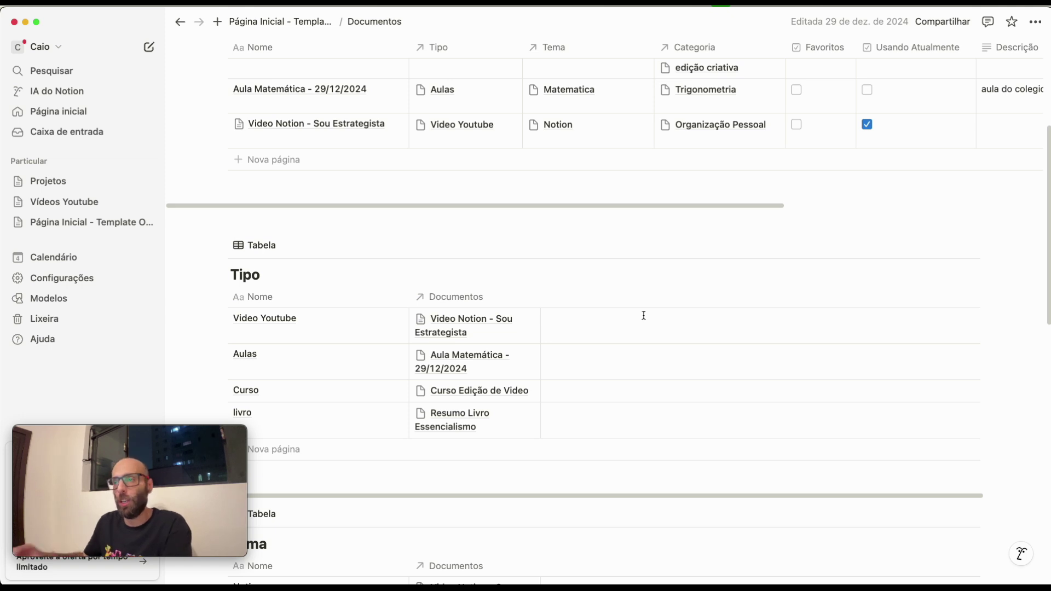
pyautogui.scroll(8, 643, 316)
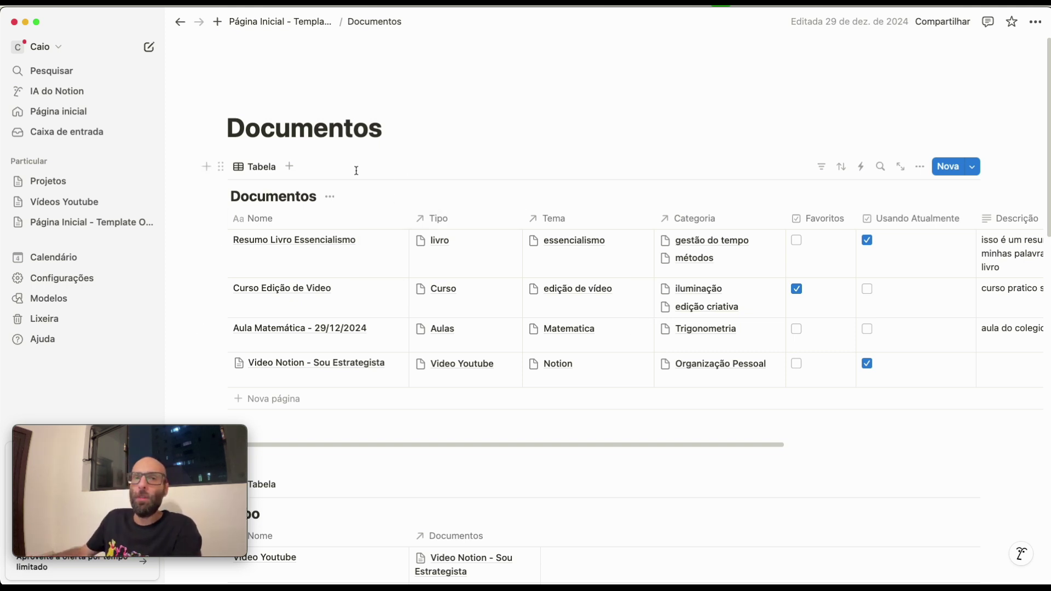
pyautogui.click(459, 225)
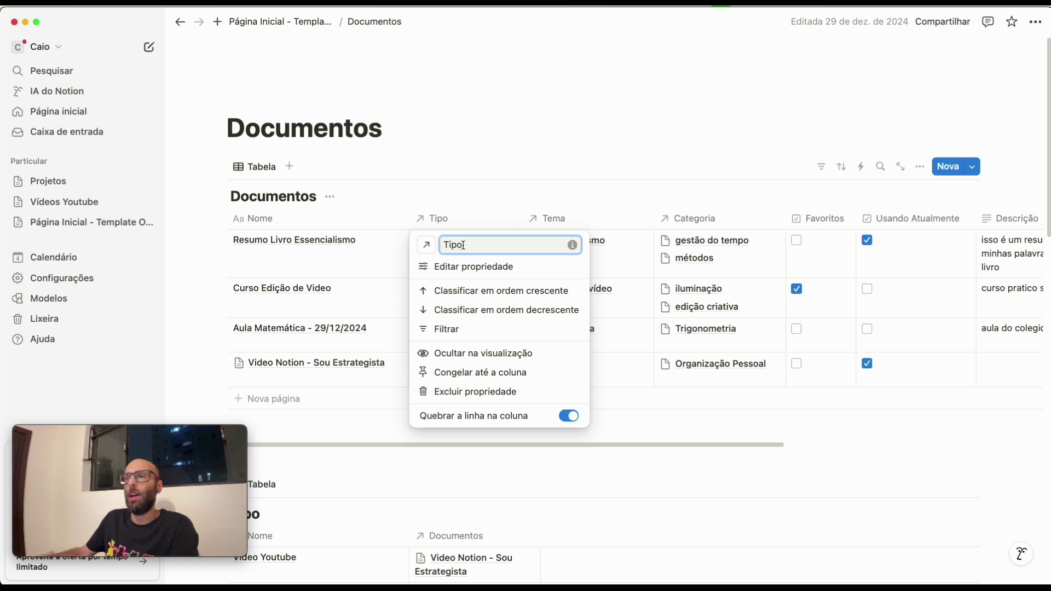
pyautogui.write('Referencia')
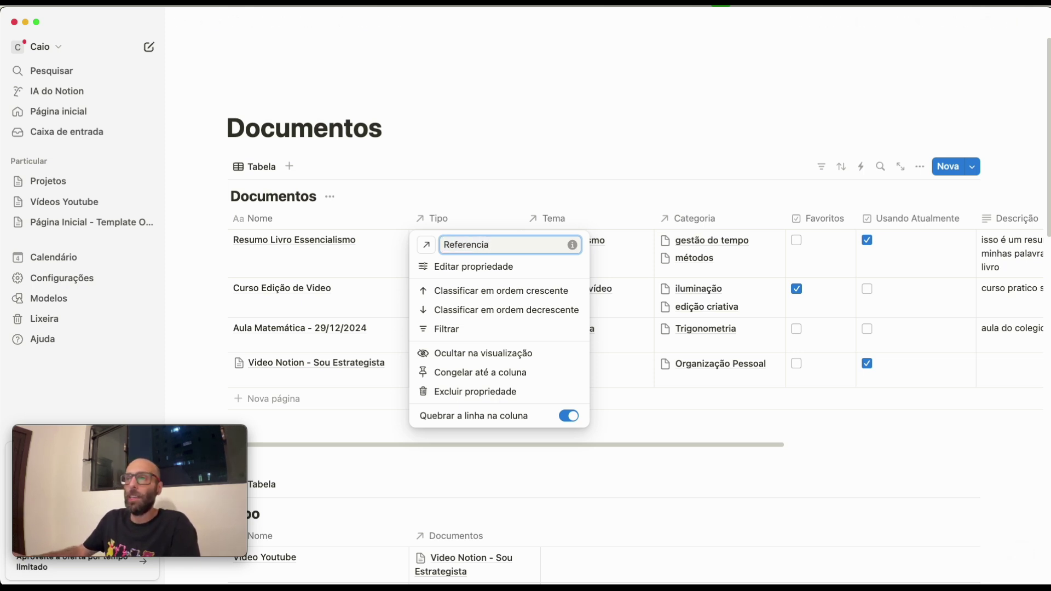
pyautogui.click(518, 195)
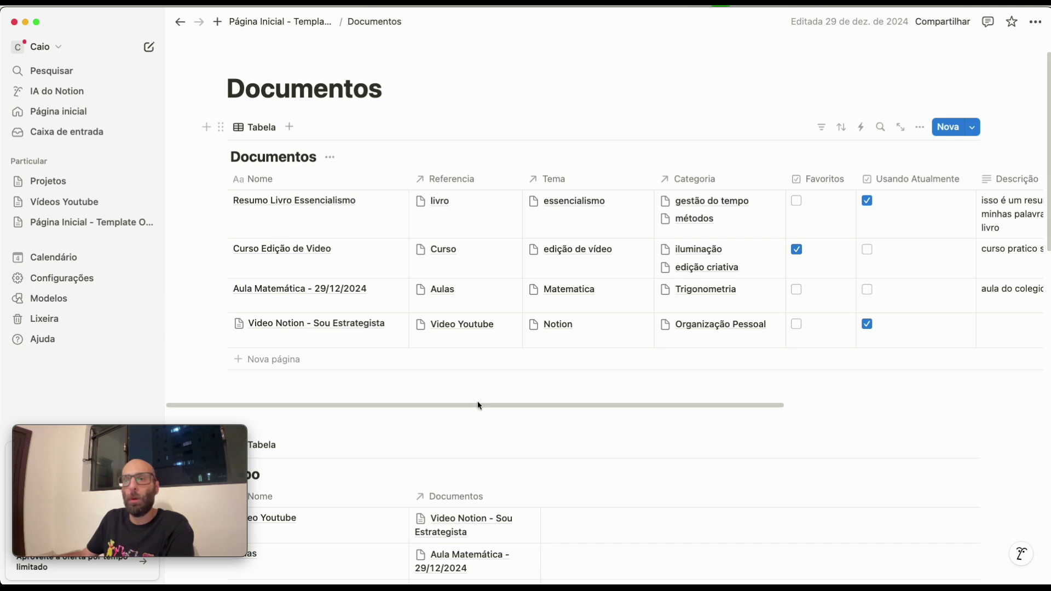
# - Add a new Seleção property named Tipo at the end of the Documentos table
pyautogui.moveTo(469, 405); pyautogui.dragTo(728, 408)
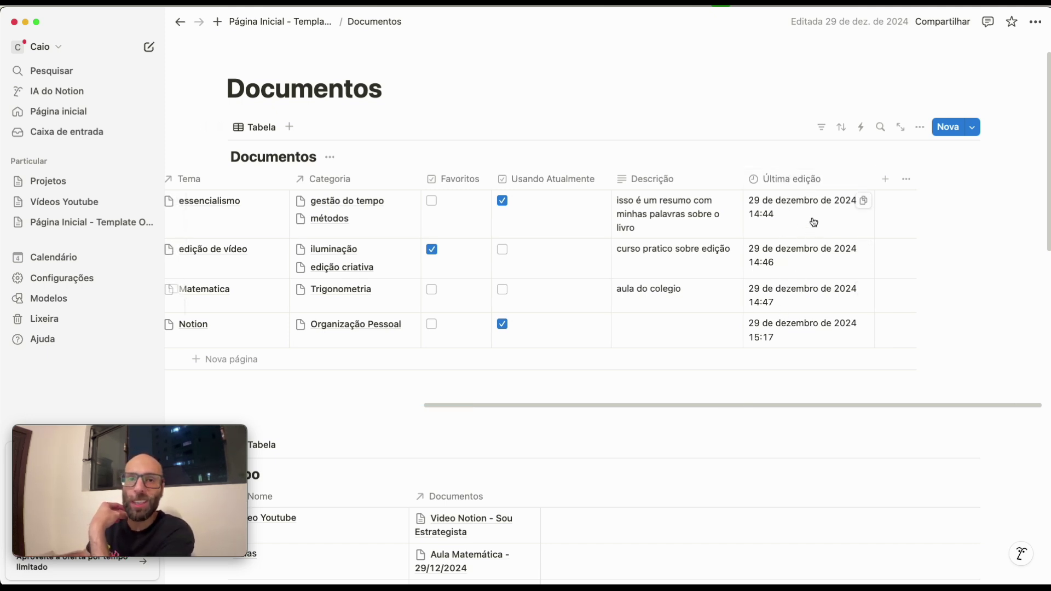
pyautogui.click(886, 181)
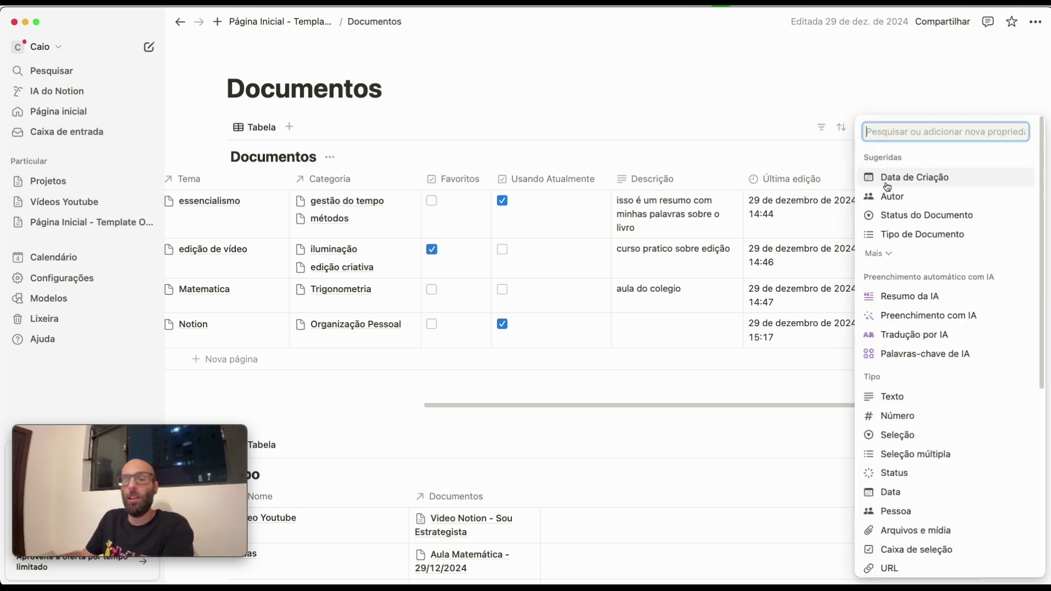
pyautogui.click(908, 435)
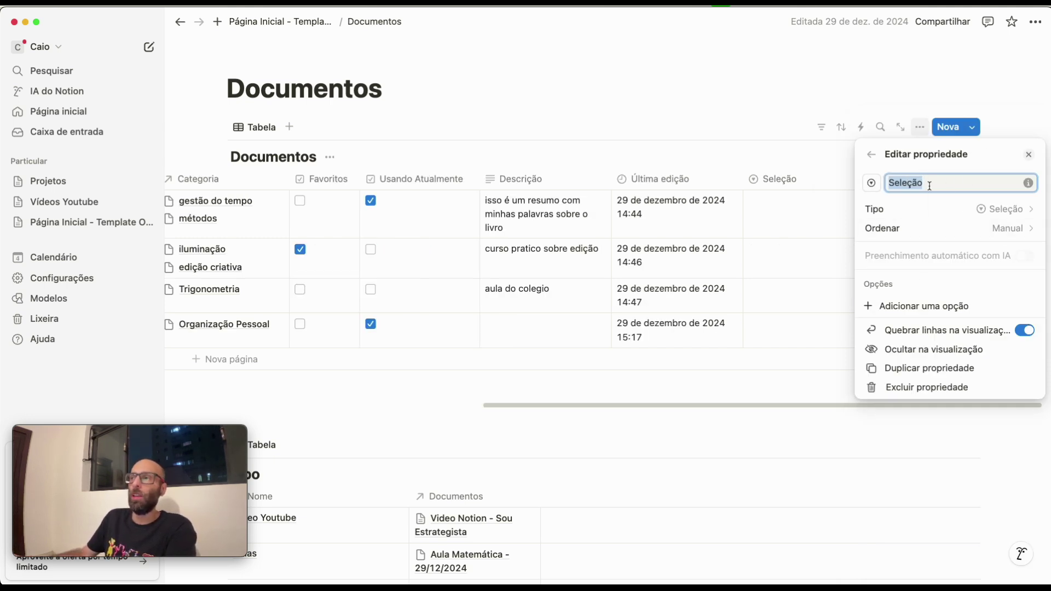
pyautogui.write('Tipo')
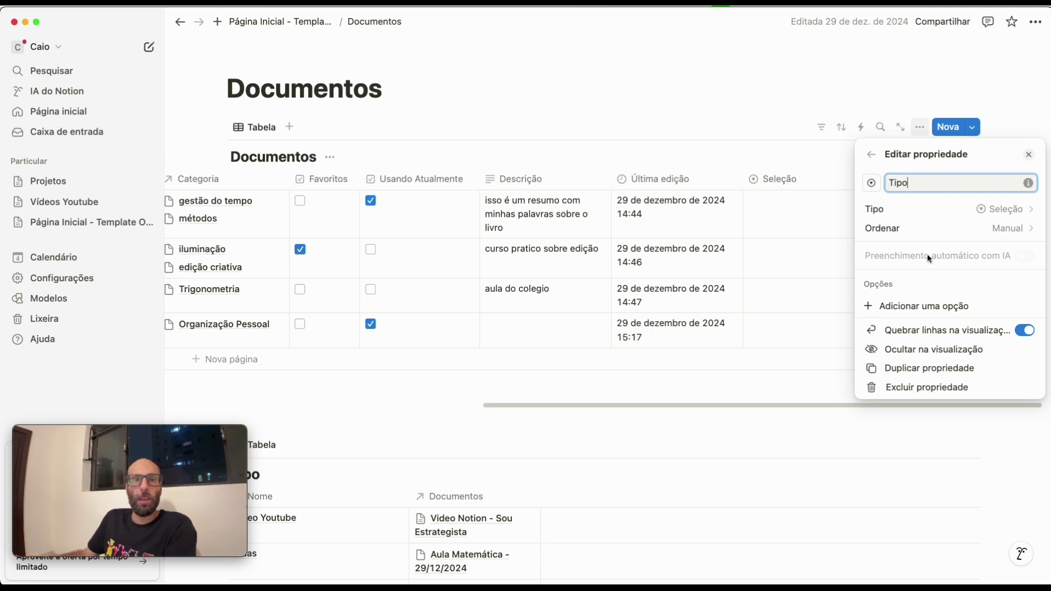
# - Add the options Estudos and Documentos to the new Tipo selection property and close its settings
pyautogui.click(889, 312)
pyautogui.write('Estudos')
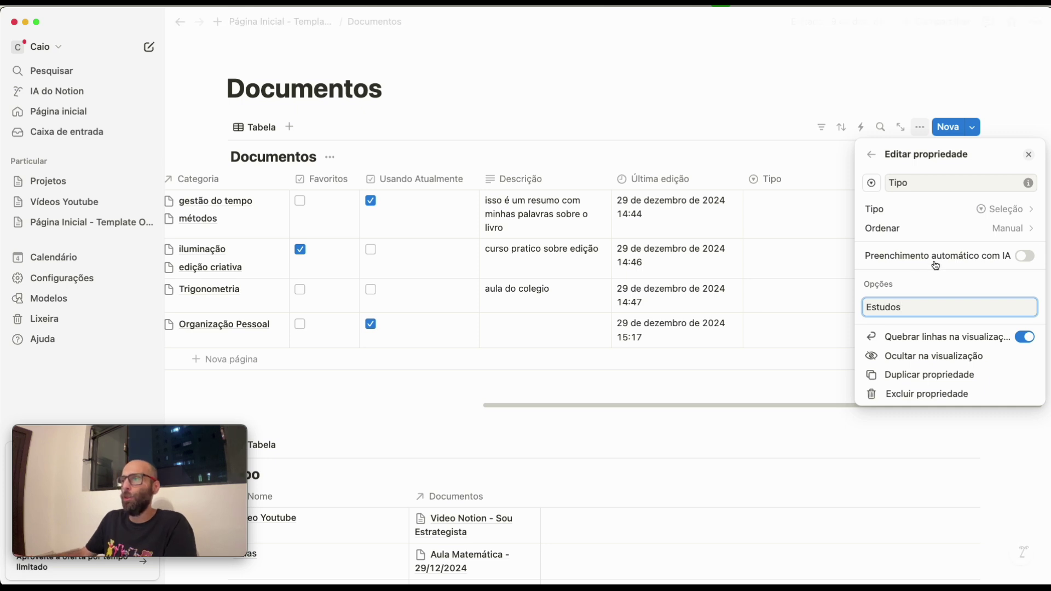
pyautogui.press('Return')
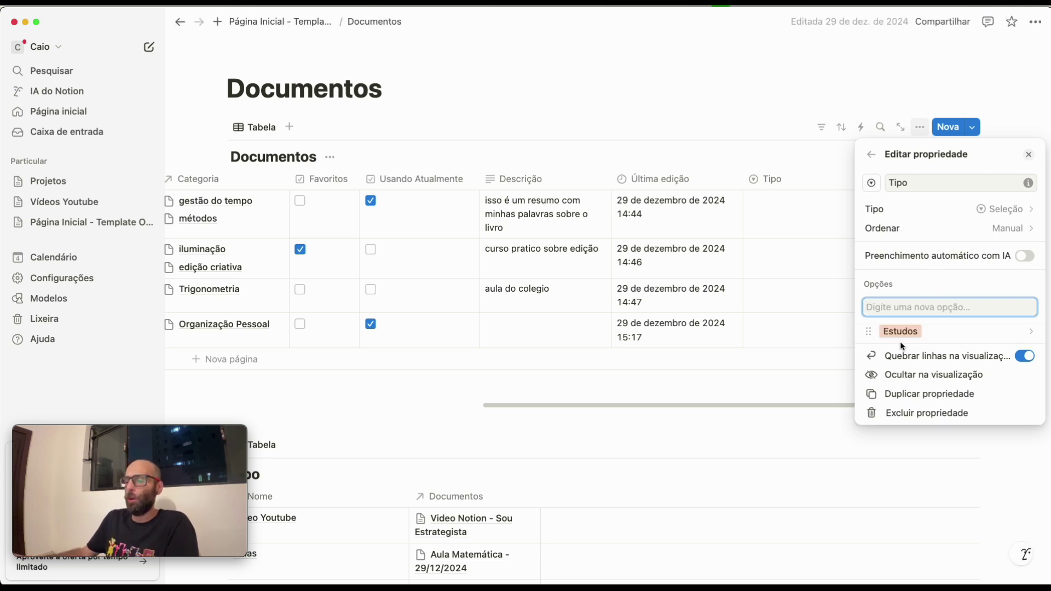
pyautogui.write('DOcu')
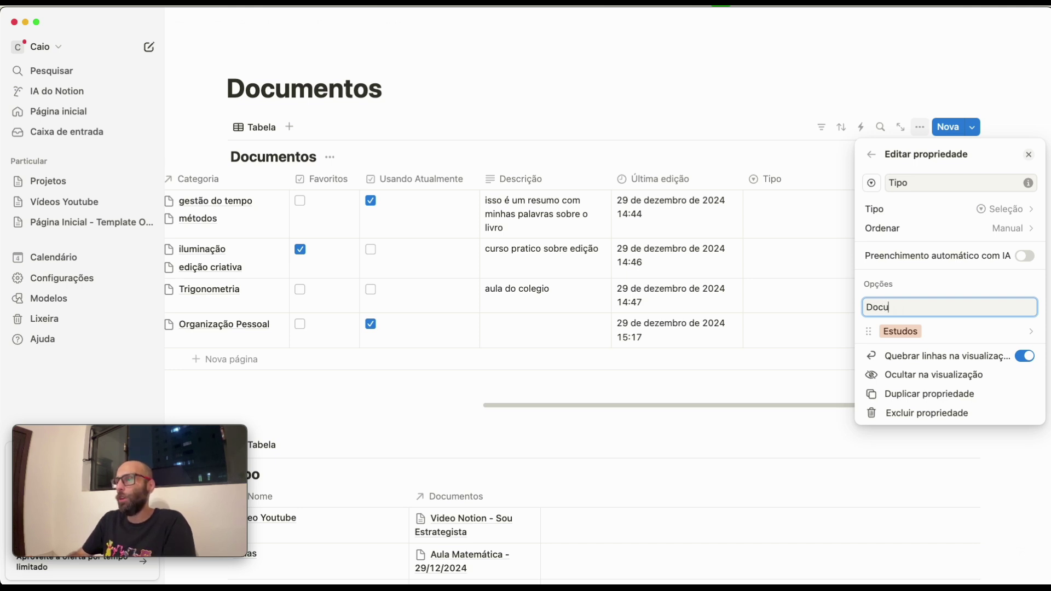
pyautogui.press('Return')
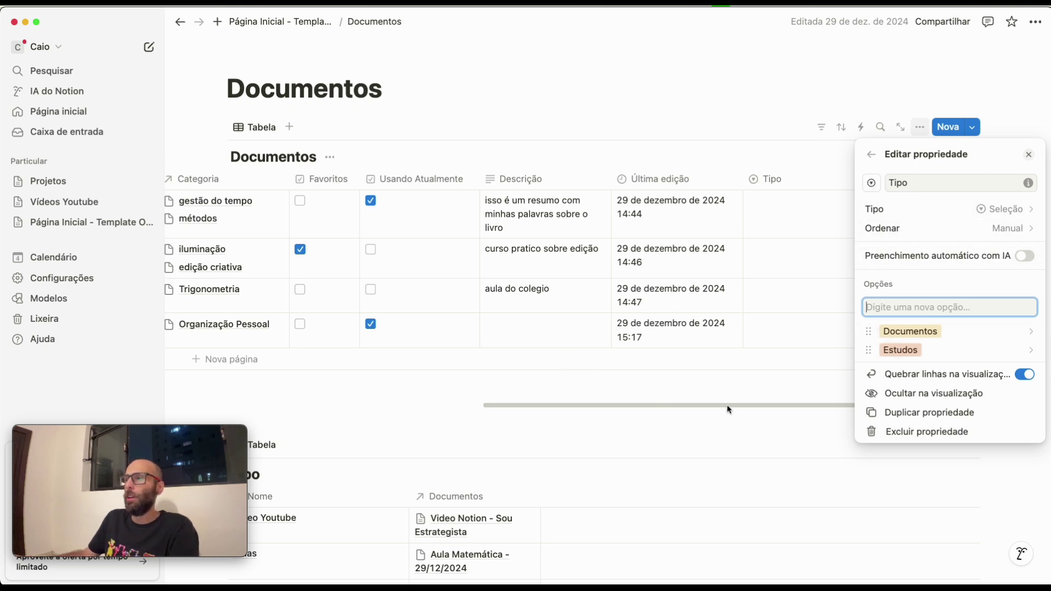
pyautogui.click(831, 509)
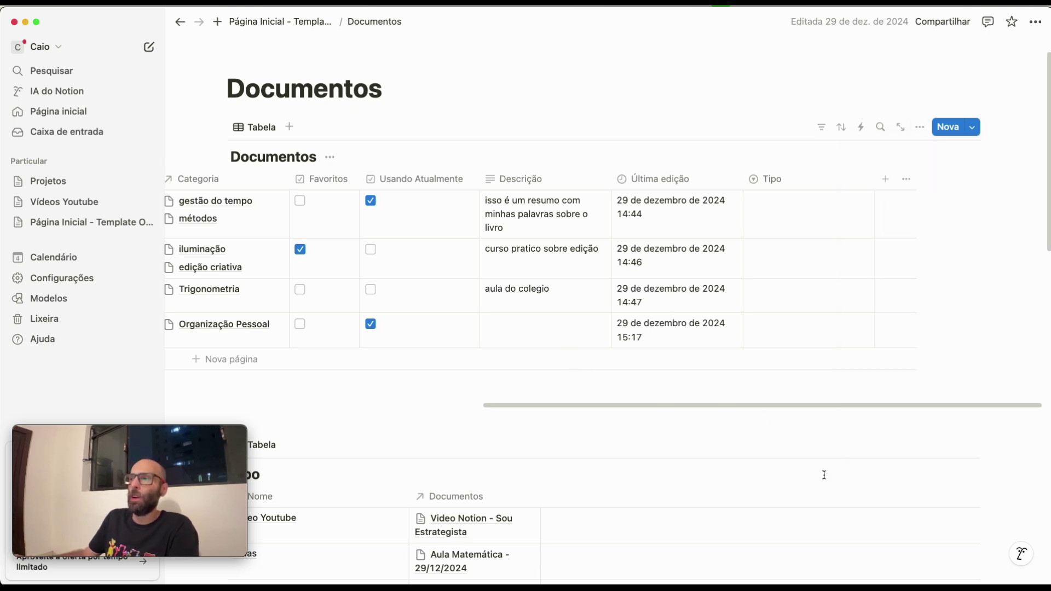
# - Move the Tipo column directly after Nome and set Tipo to Estudos for all four documents
pyautogui.click(772, 183)
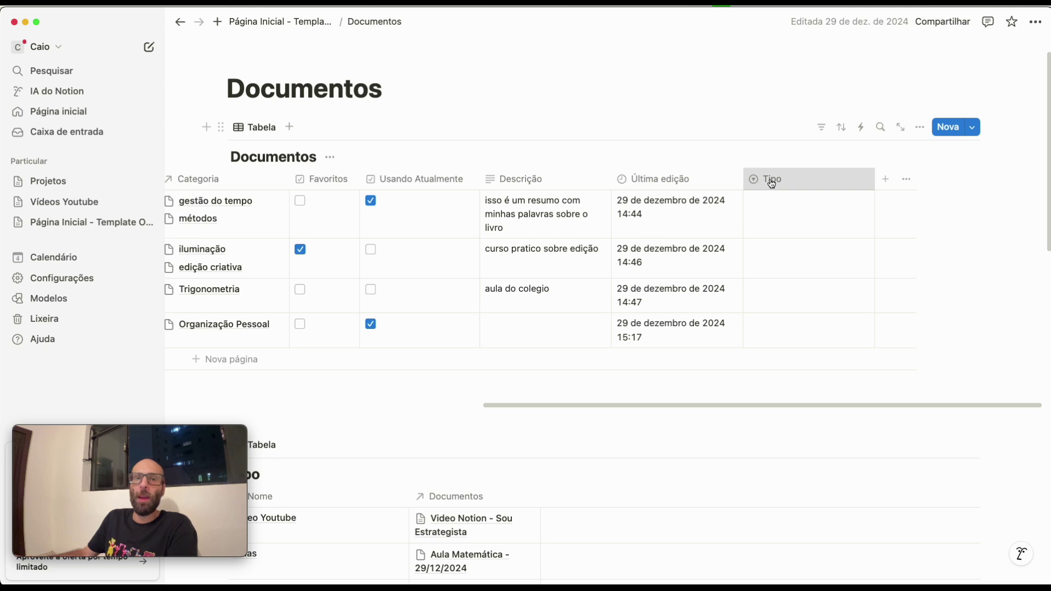
pyautogui.moveTo(770, 183); pyautogui.dragTo(422, 199)
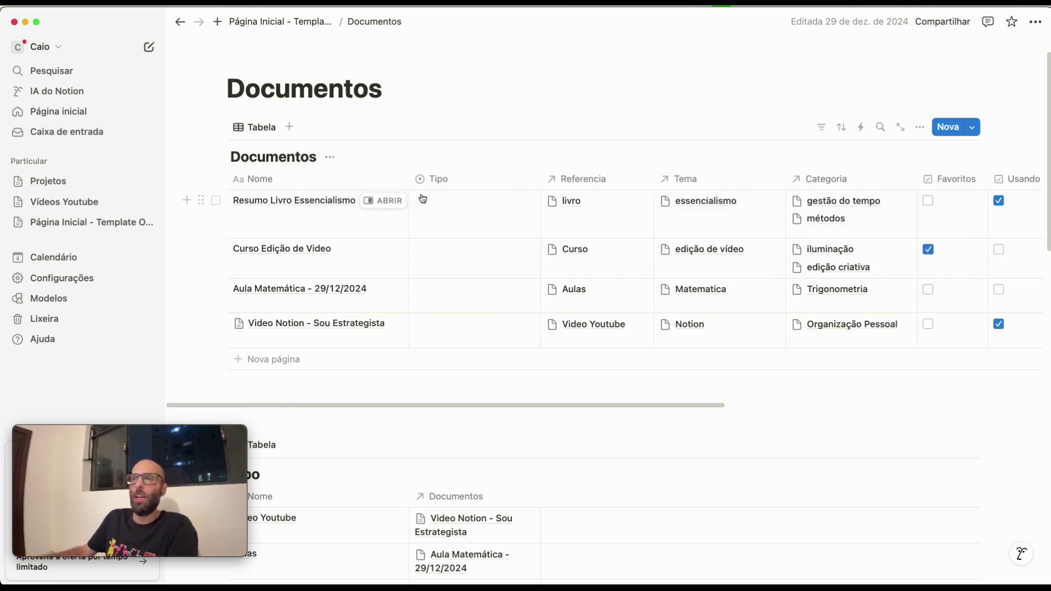
pyautogui.click(489, 213)
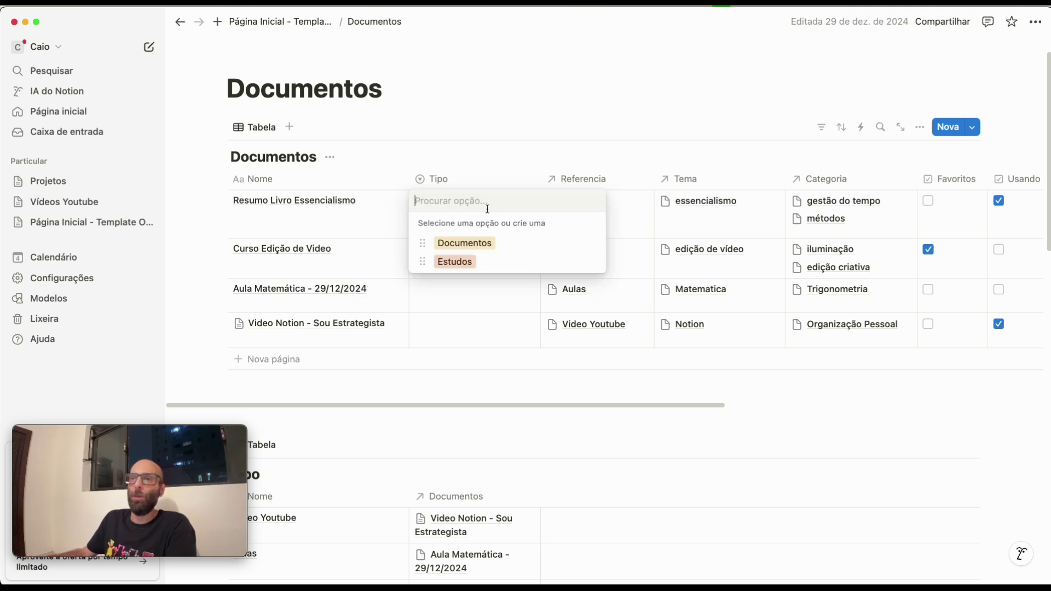
pyautogui.click(474, 267)
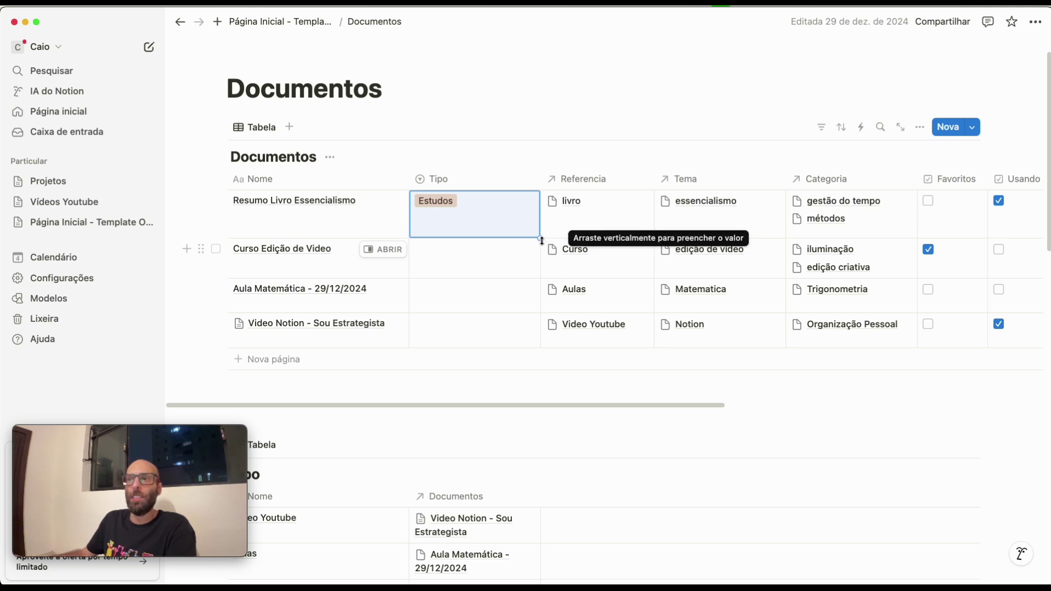
pyautogui.moveTo(540, 239); pyautogui.dragTo(533, 343)
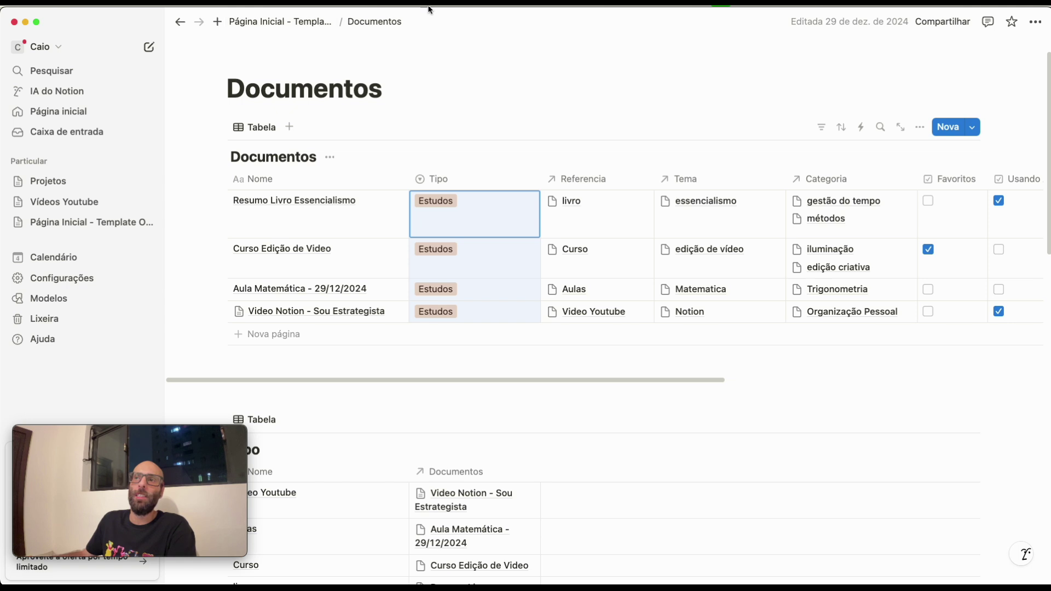
# - Open the Estudos page from the template page's Painel de Controle in a new tab and switch to that tab
pyautogui.click(58, 231)
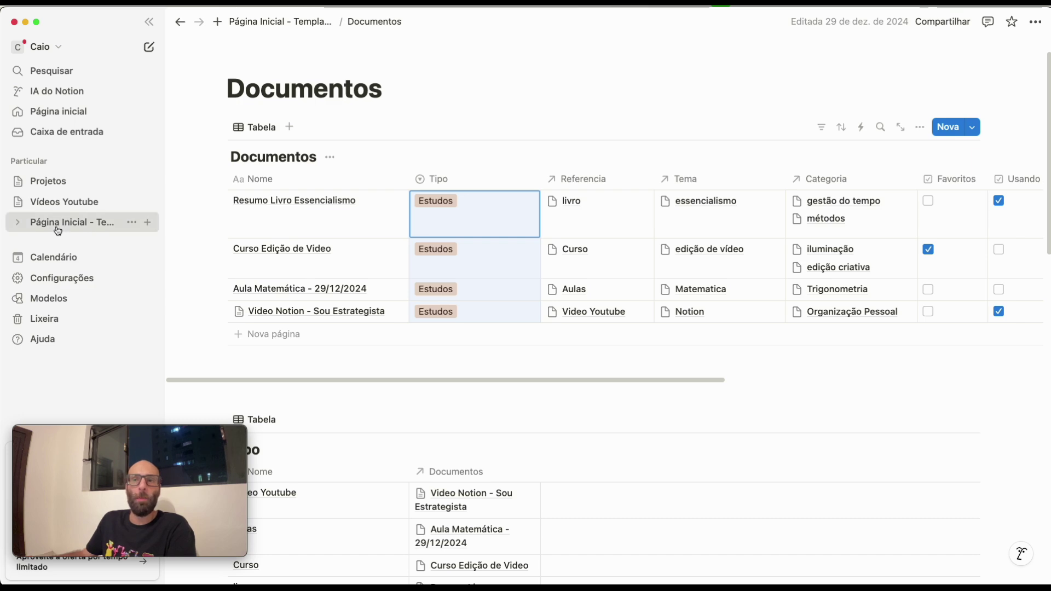
pyautogui.scroll(-3, 383, 275)
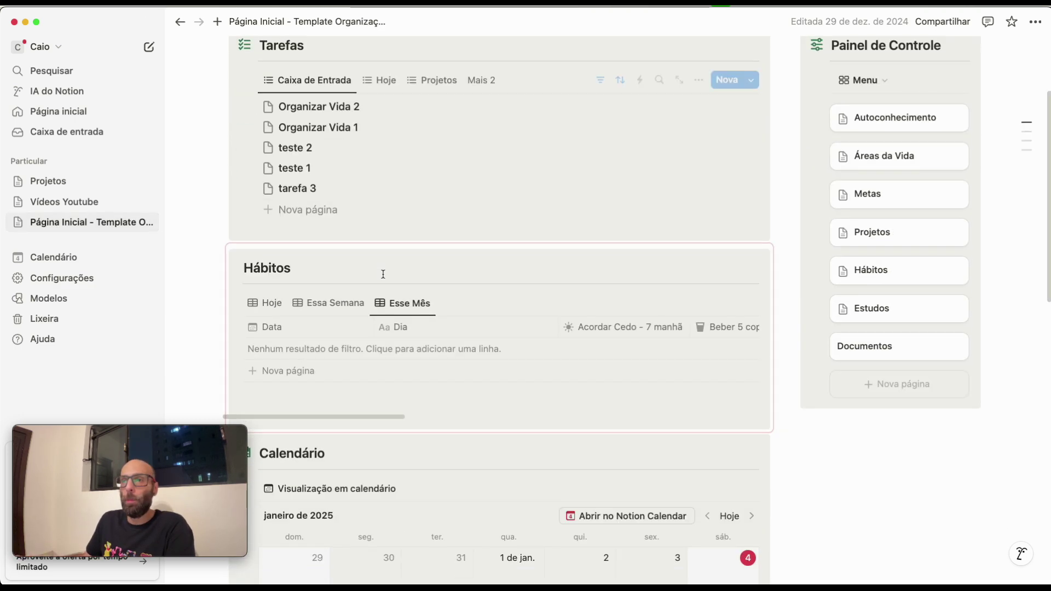
pyautogui.click(900, 315)
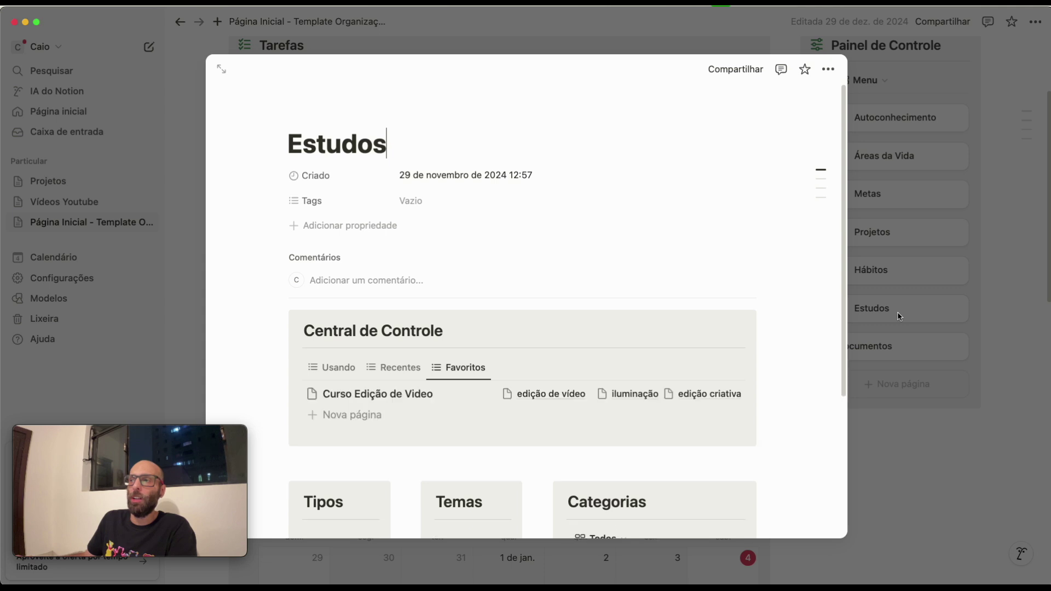
pyautogui.keyDown('super'); pyautogui.click(223, 71); pyautogui.keyUp('super')
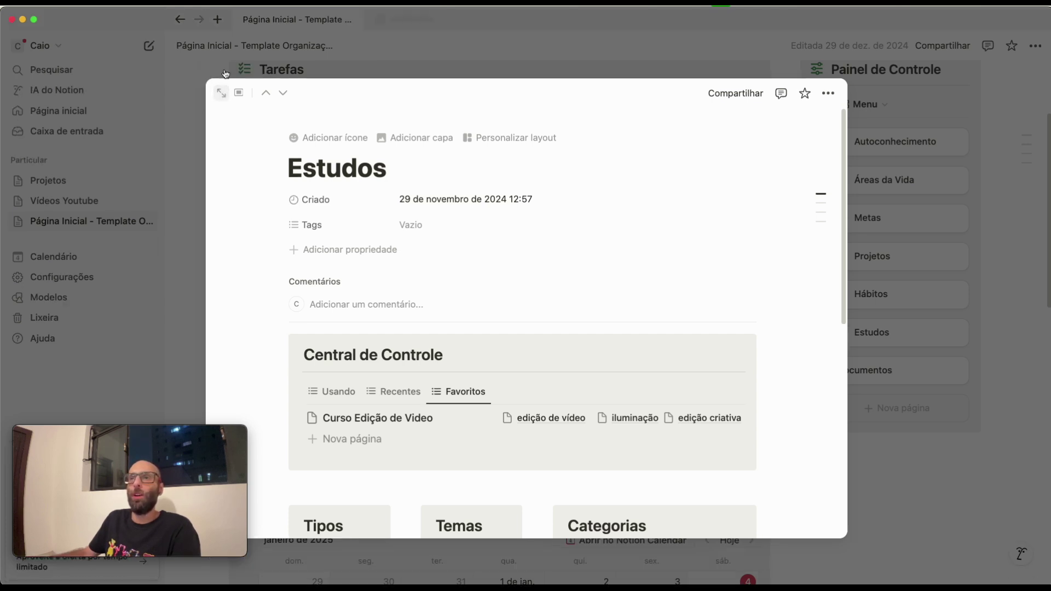
pyautogui.click(420, 58)
pyautogui.click(402, 19)
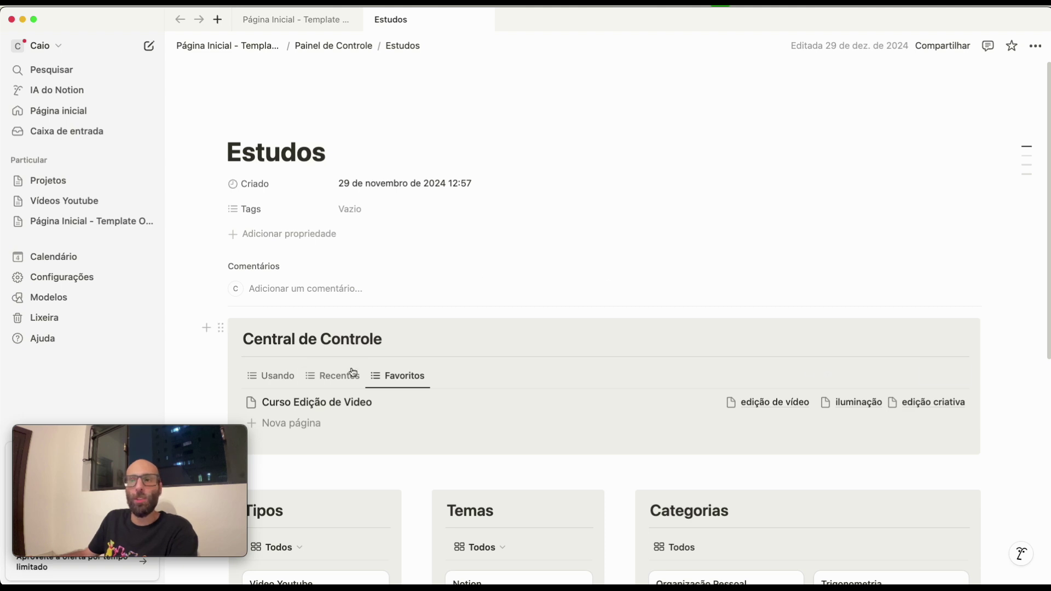
# - In the Usando view of Central de Controle, add a filter showing only pages whose Tipo is Estudos
pyautogui.click(283, 381)
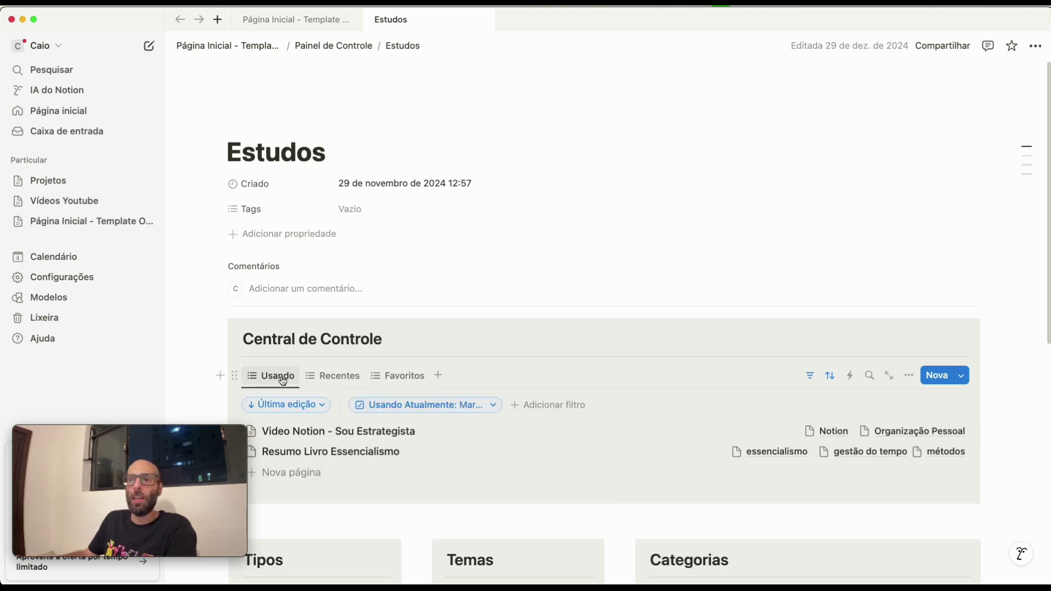
pyautogui.scroll(-3, 289, 372)
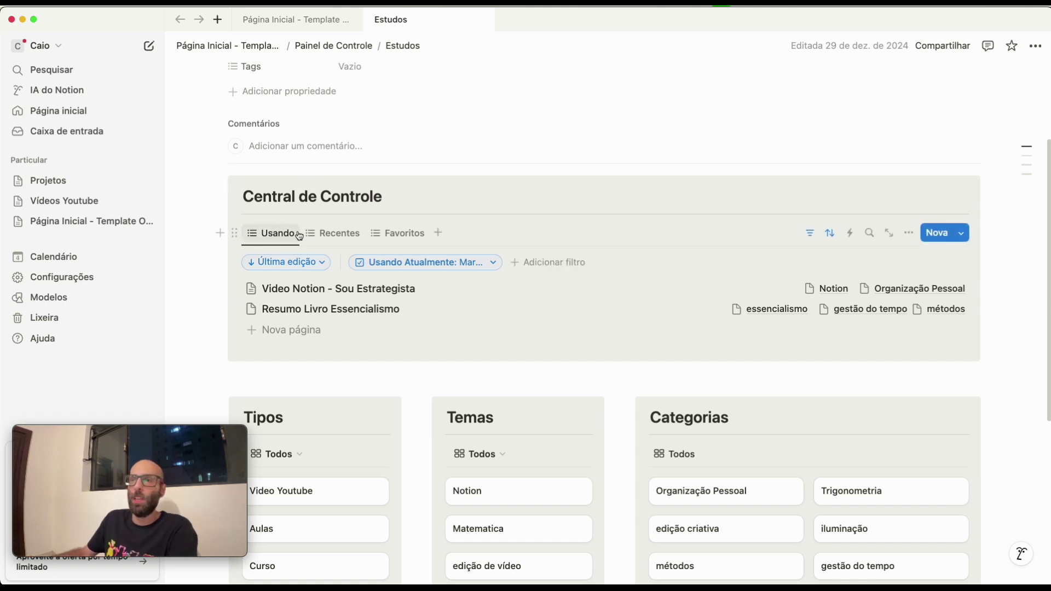
pyautogui.click(538, 266)
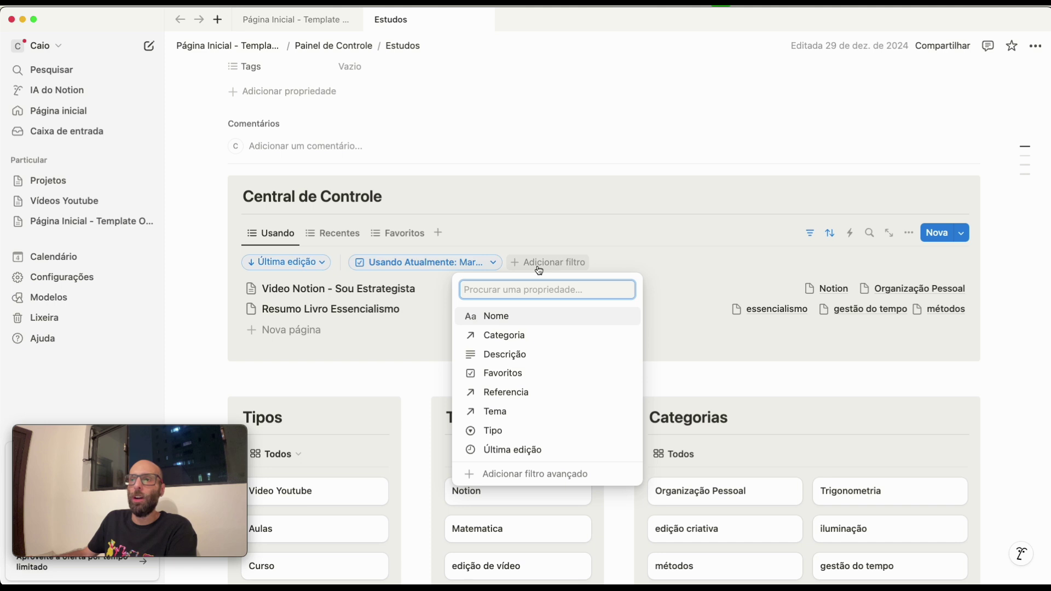
pyautogui.click(500, 431)
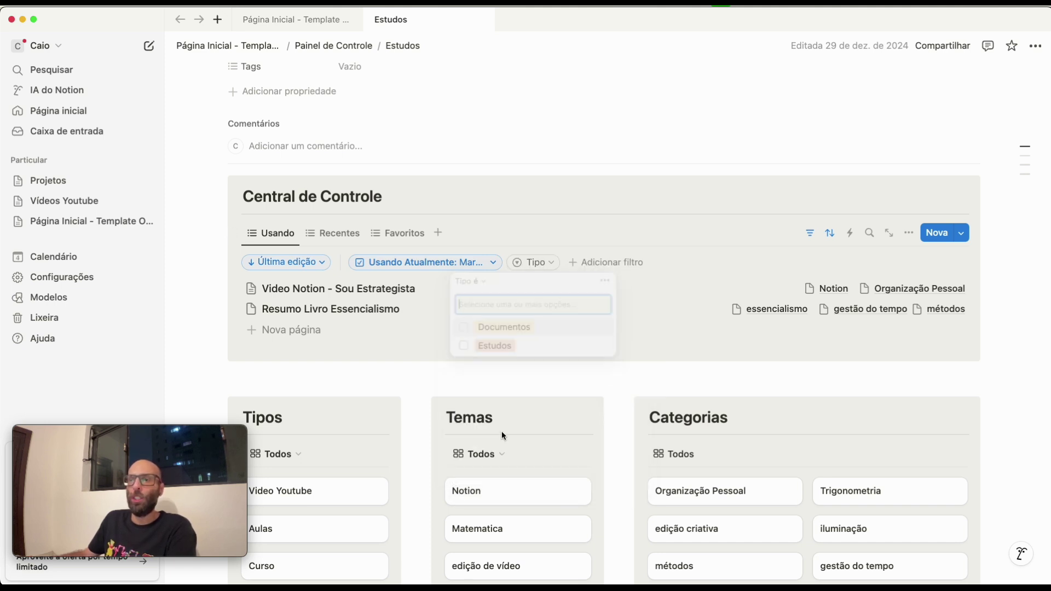
pyautogui.click(462, 349)
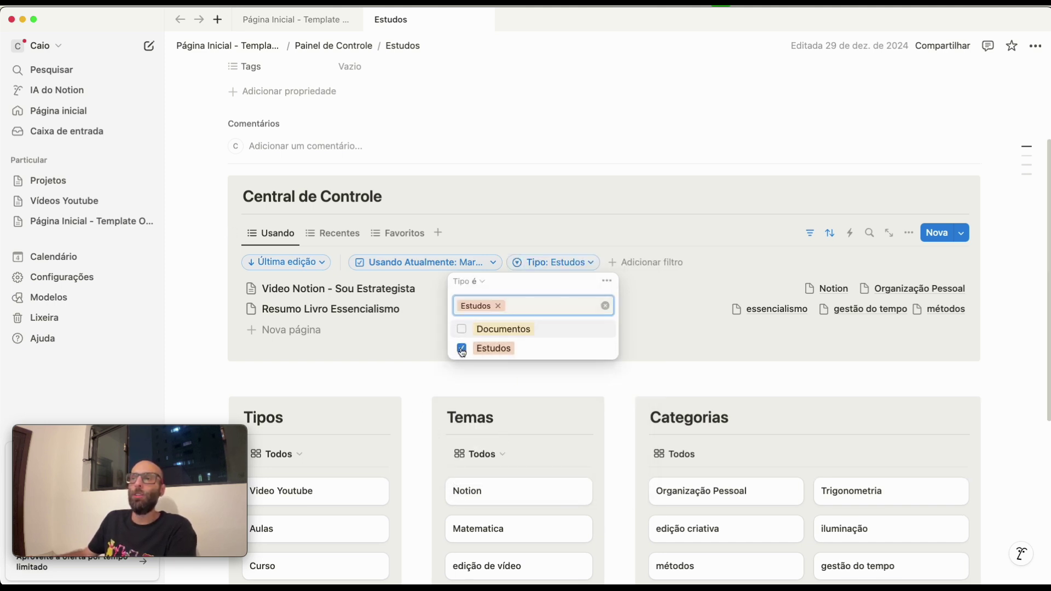
pyautogui.click(645, 216)
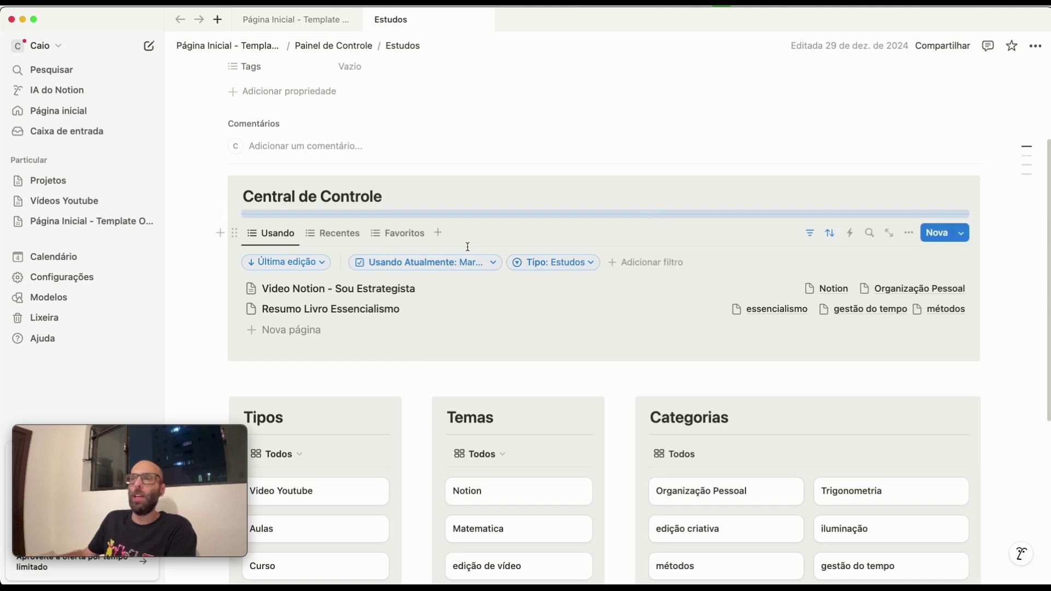
# - Add a filter to the Recentes view of Central de Controle so that Tipo is Estudos
pyautogui.click(333, 237)
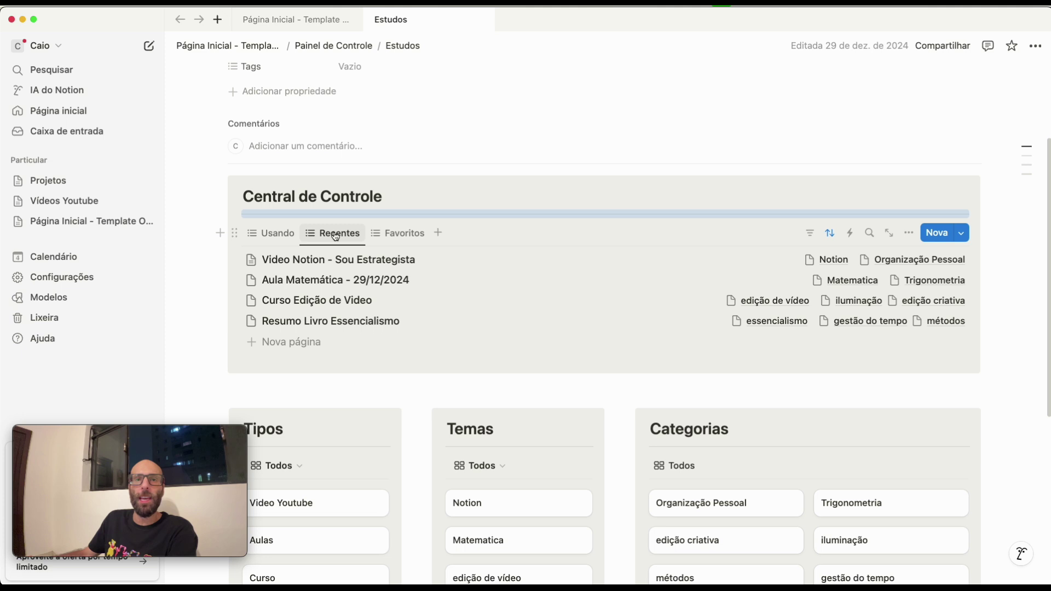
pyautogui.click(811, 235)
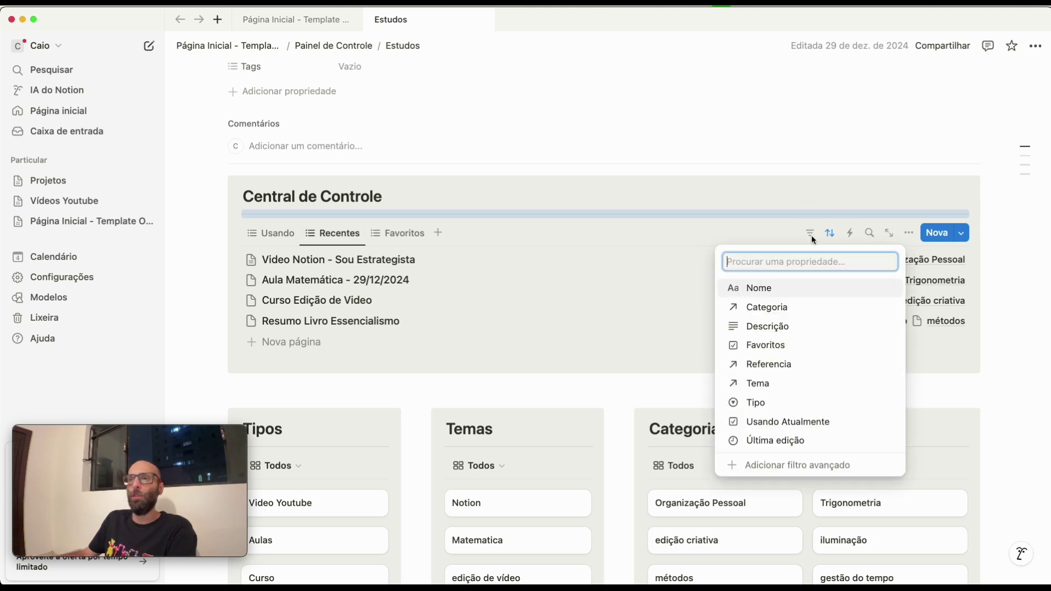
pyautogui.click(757, 404)
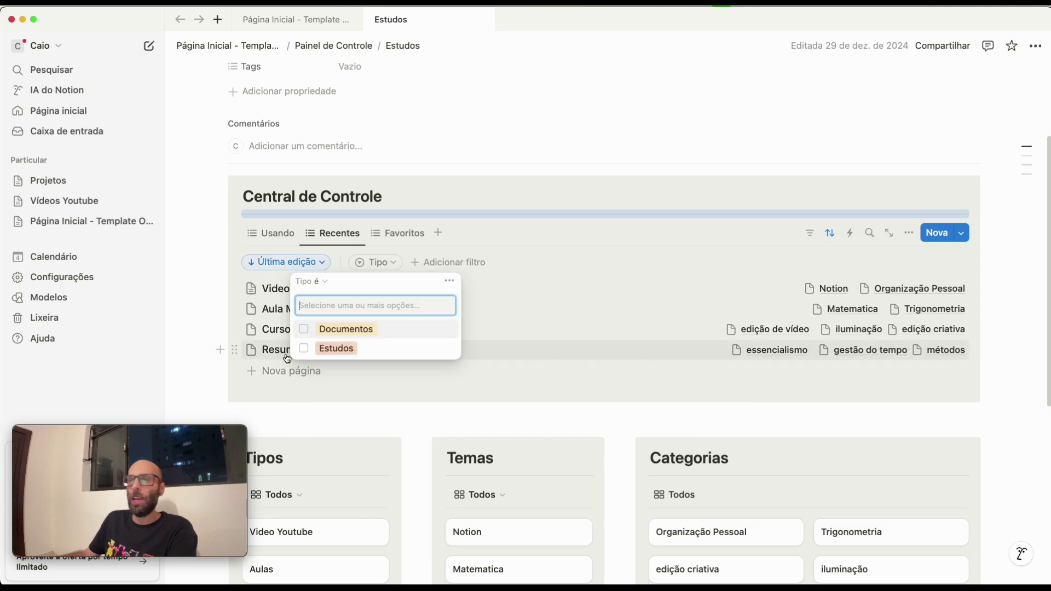
pyautogui.click(305, 350)
pyautogui.click(694, 157)
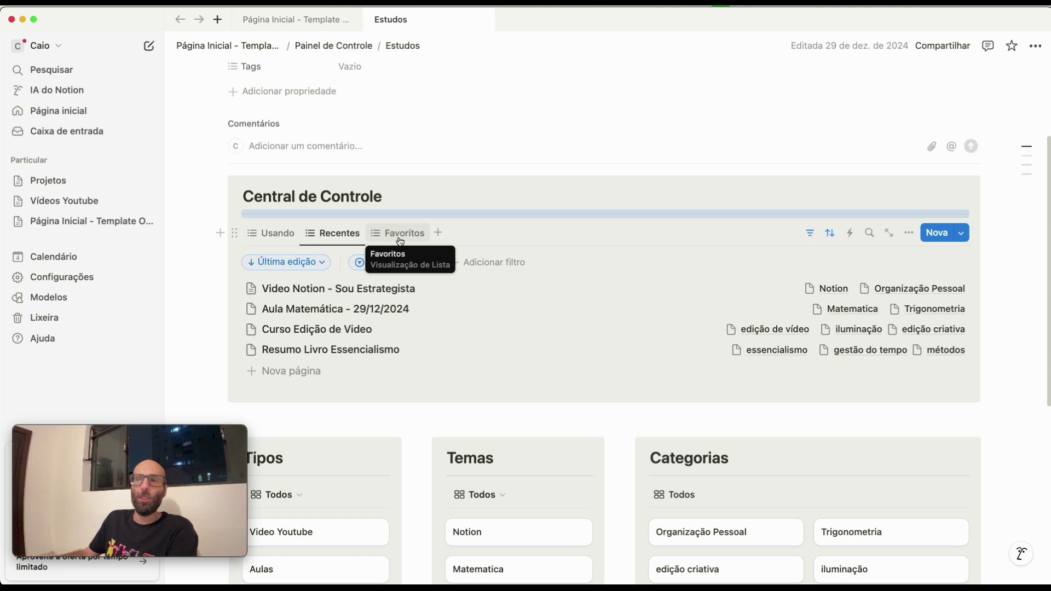
# - Filter the Favoritos view of Central de Controle by Tipo Estudos, in addition to its existing Favoritos filter
pyautogui.click(400, 241)
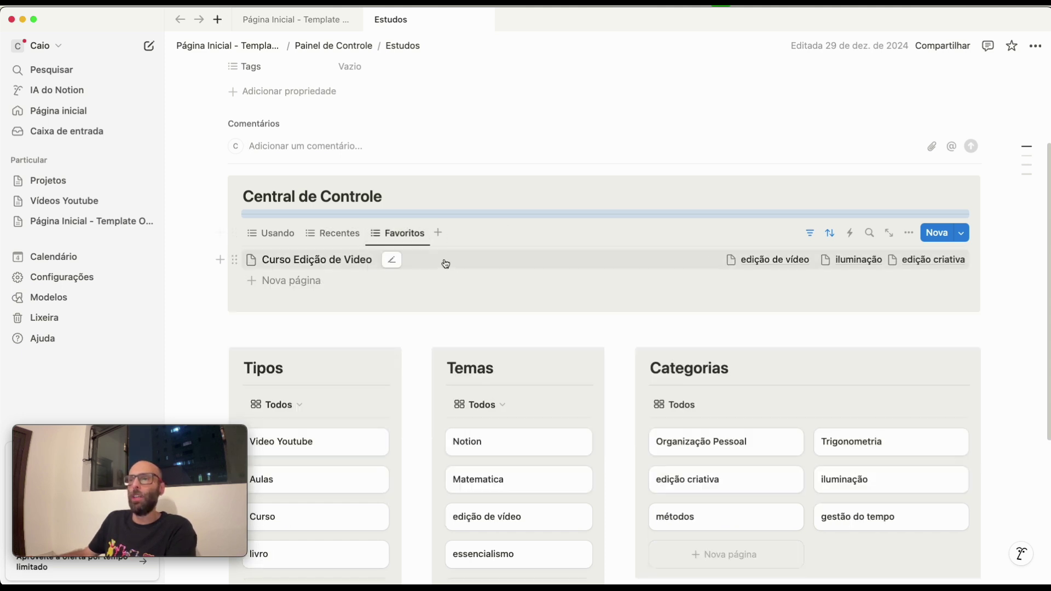
pyautogui.click(810, 235)
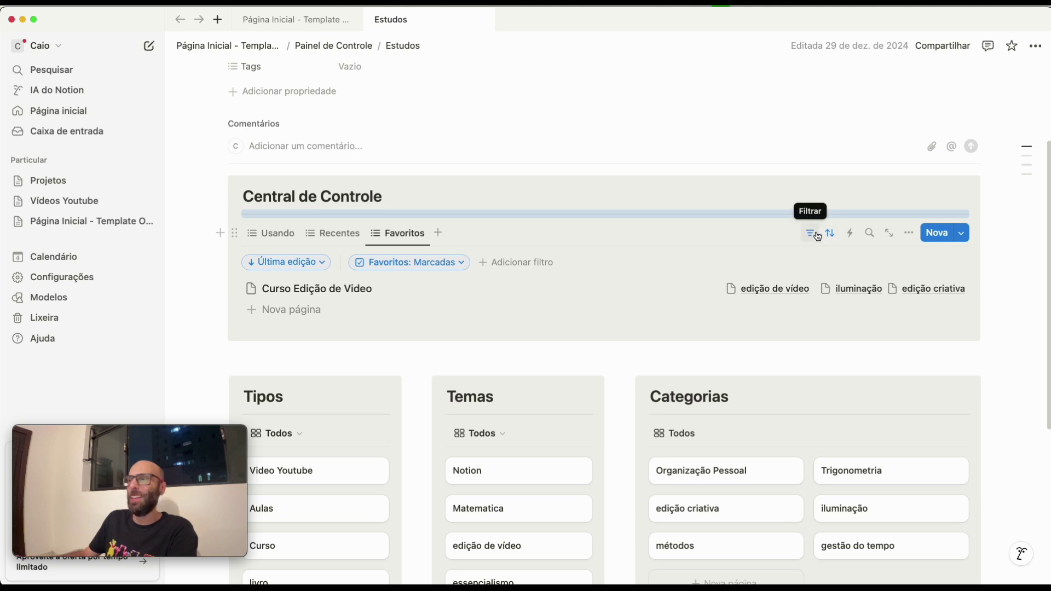
pyautogui.click(504, 266)
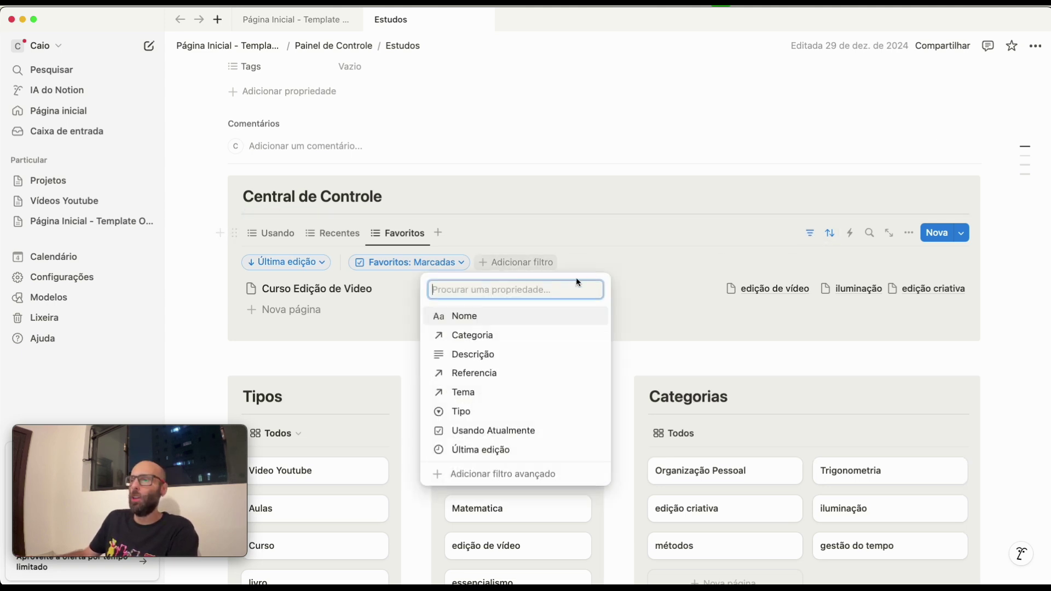
pyautogui.click(459, 411)
pyautogui.click(433, 346)
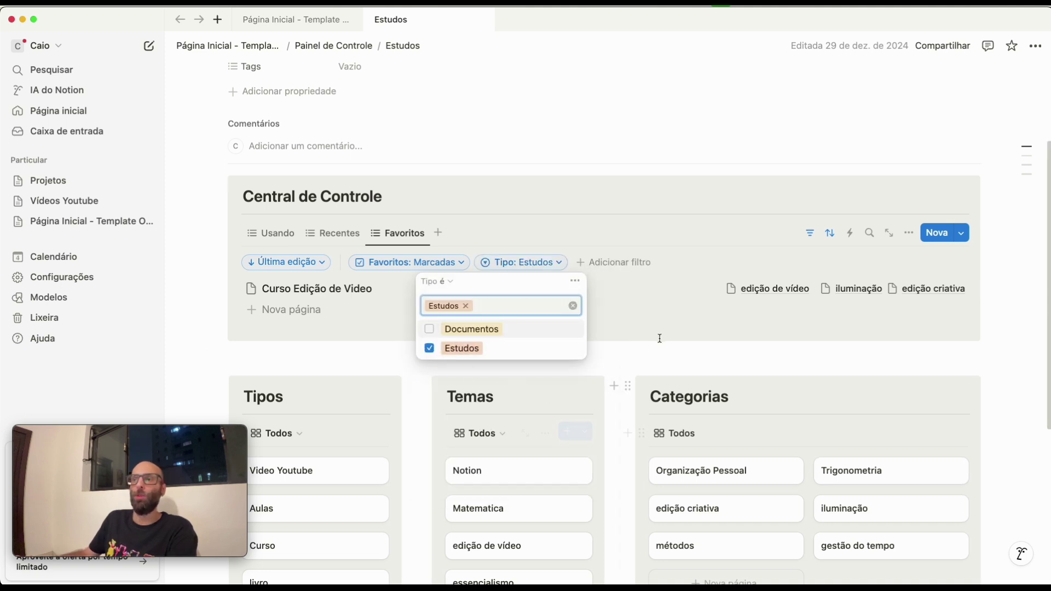
pyautogui.click(614, 386)
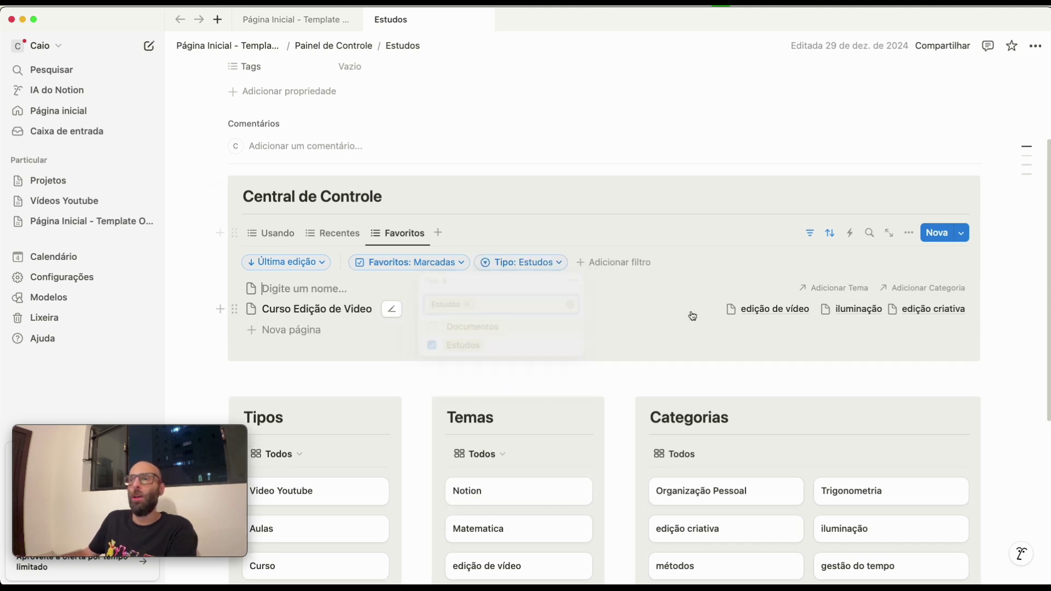
# - Move the blank untitled page in the Favoritos list to the trash
pyautogui.click(190, 295)
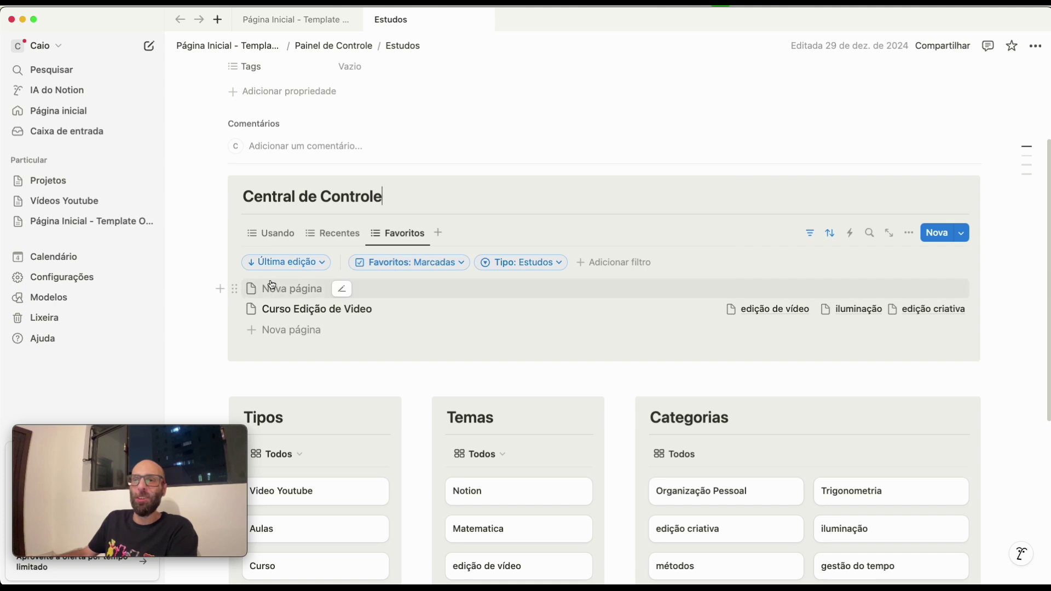
pyautogui.click(234, 289)
pyautogui.click(87, 281)
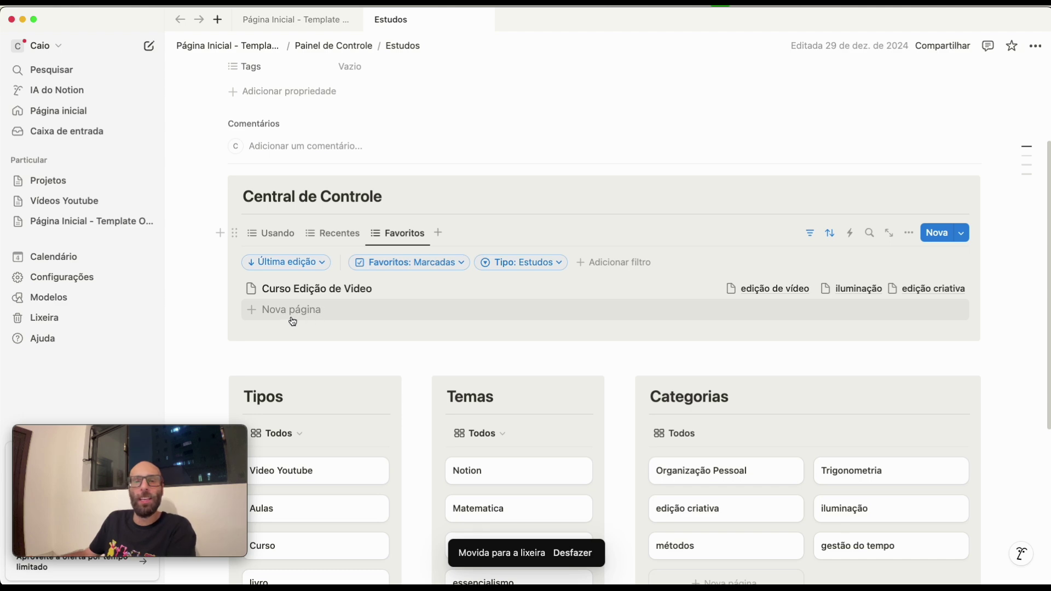
# - Look over the Tipos, Temas and Categorias galleries and switch Central de Controle to the Usando view
pyautogui.scroll(-3, 416, 383)
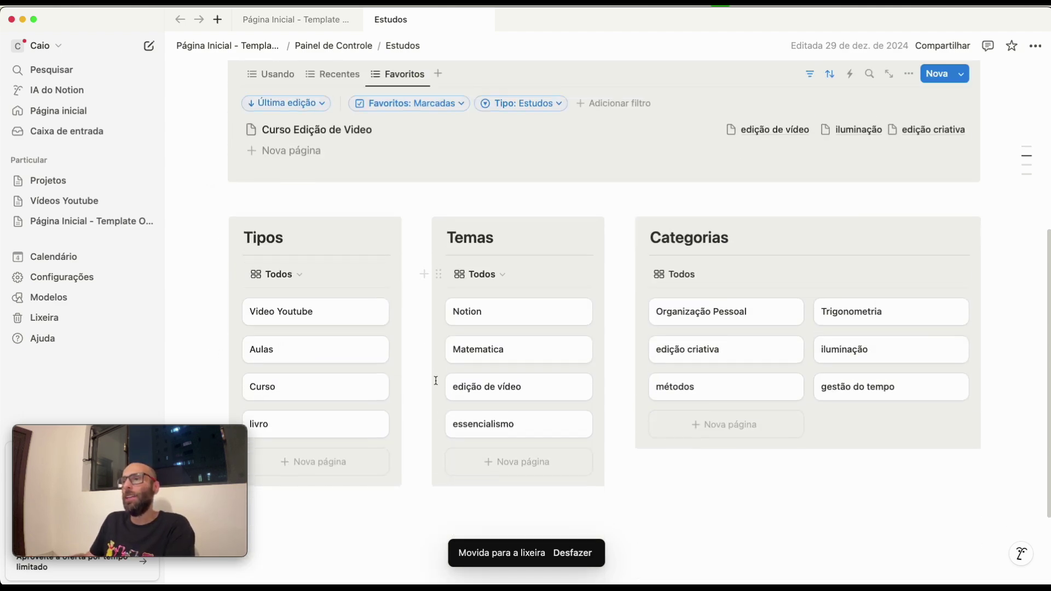
pyautogui.scroll(5, 436, 380)
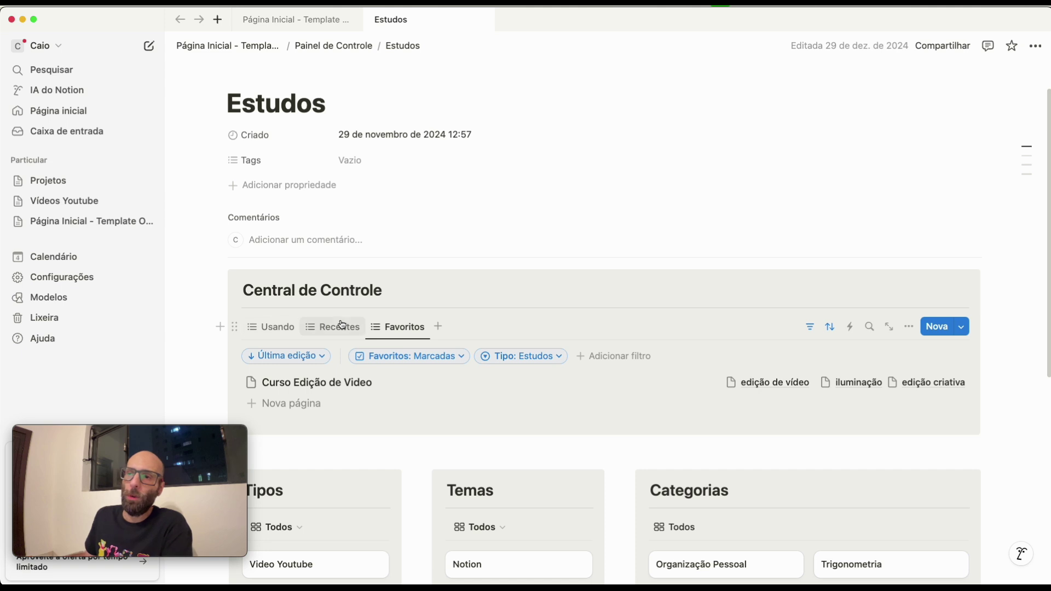
pyautogui.click(264, 329)
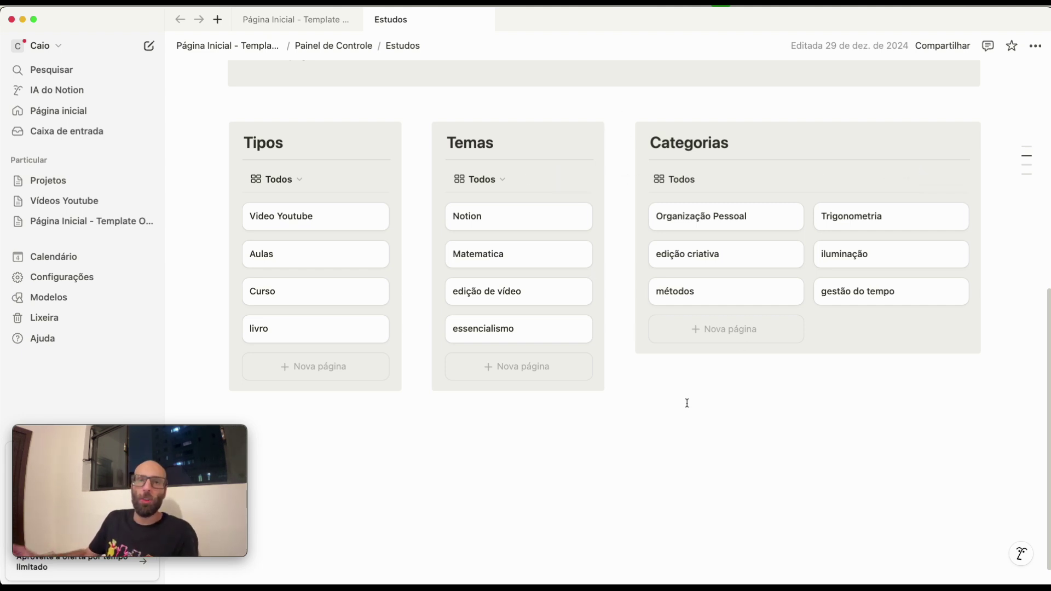
# - Return to the template's home page and open the Documentos page under Base de Dados (NÃO EXCLUIR)
pyautogui.scroll(5, 686, 403)
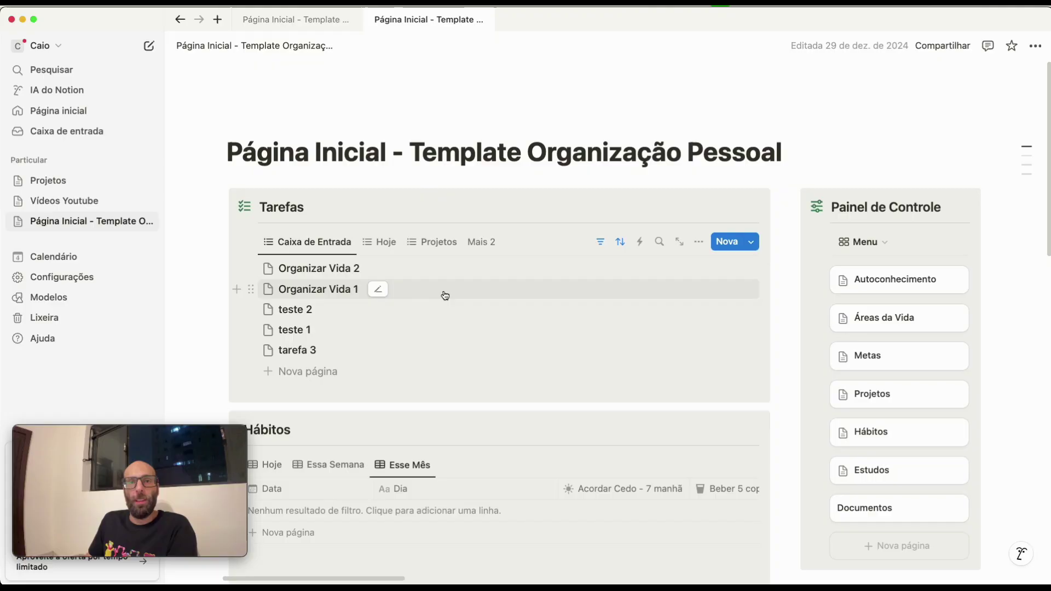
pyautogui.scroll(-15, 444, 295)
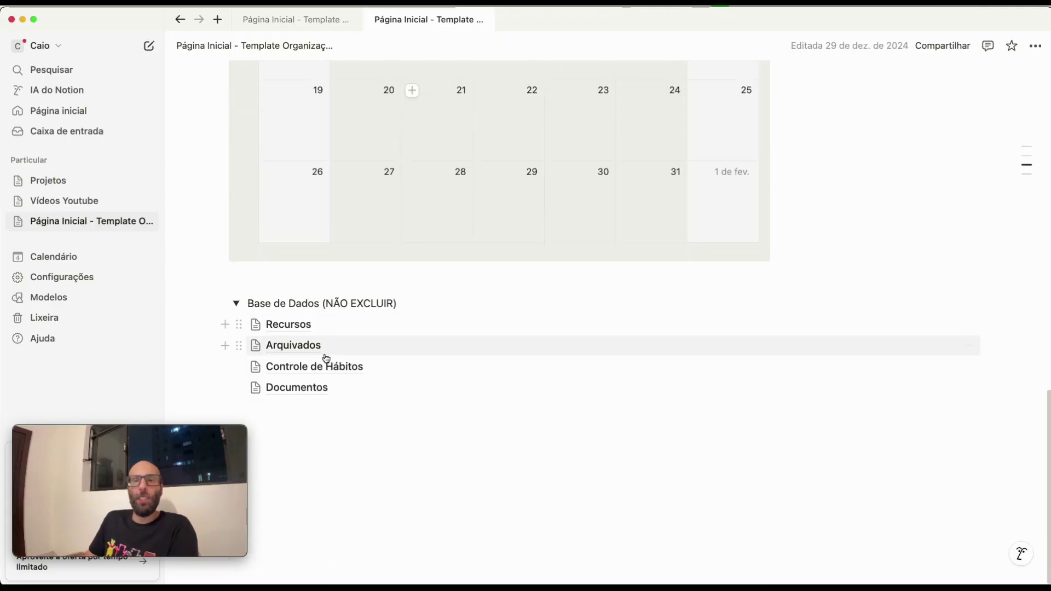
pyautogui.click(279, 392)
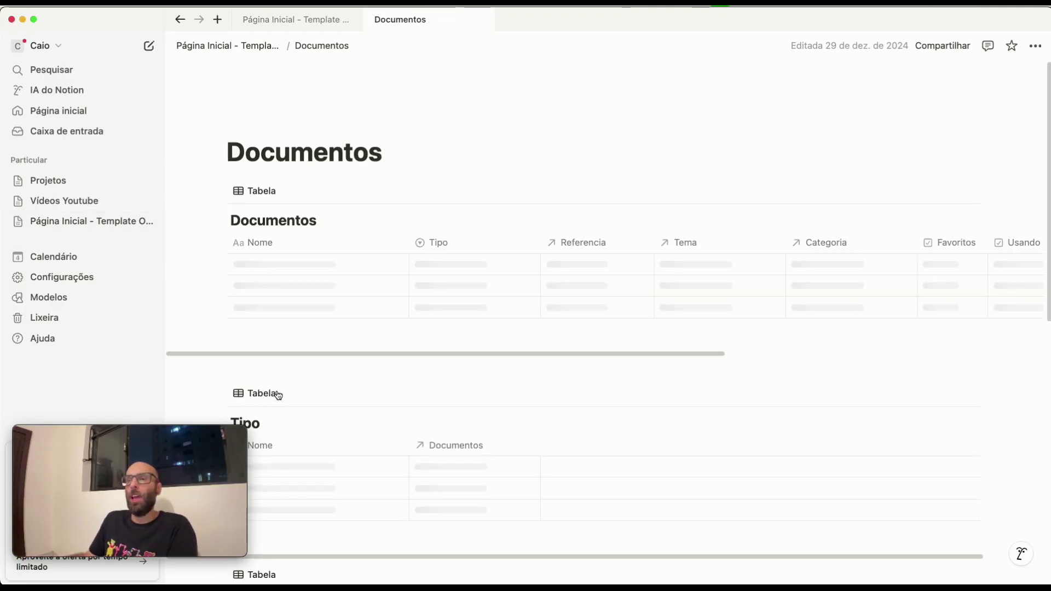
# - Rename the Tipo table below the Documentos table to Referencia, matching the relation column's name
pyautogui.scroll(-5, 334, 335)
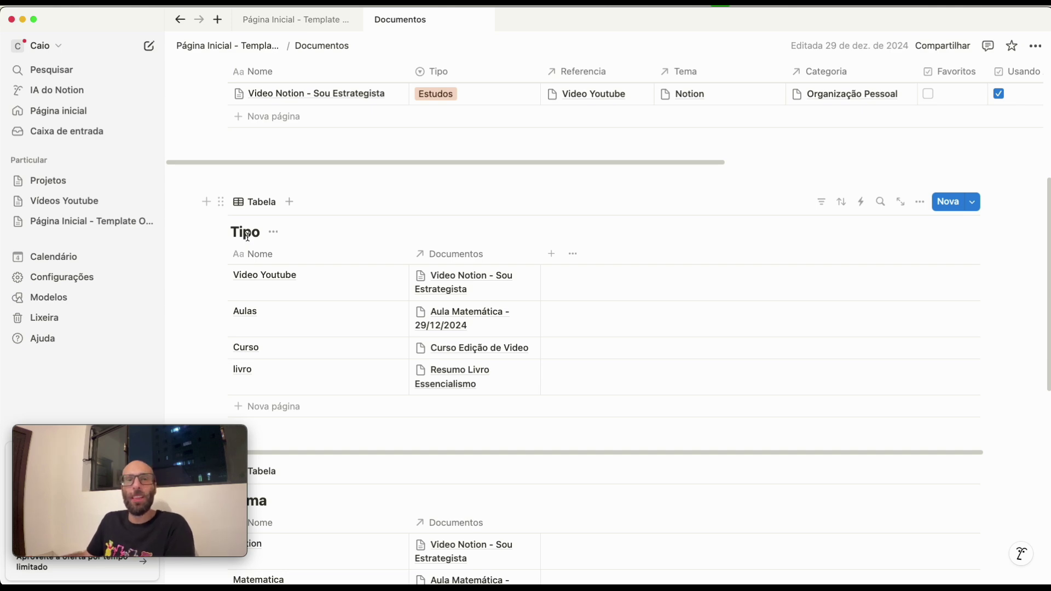
pyautogui.scroll(3, 247, 239)
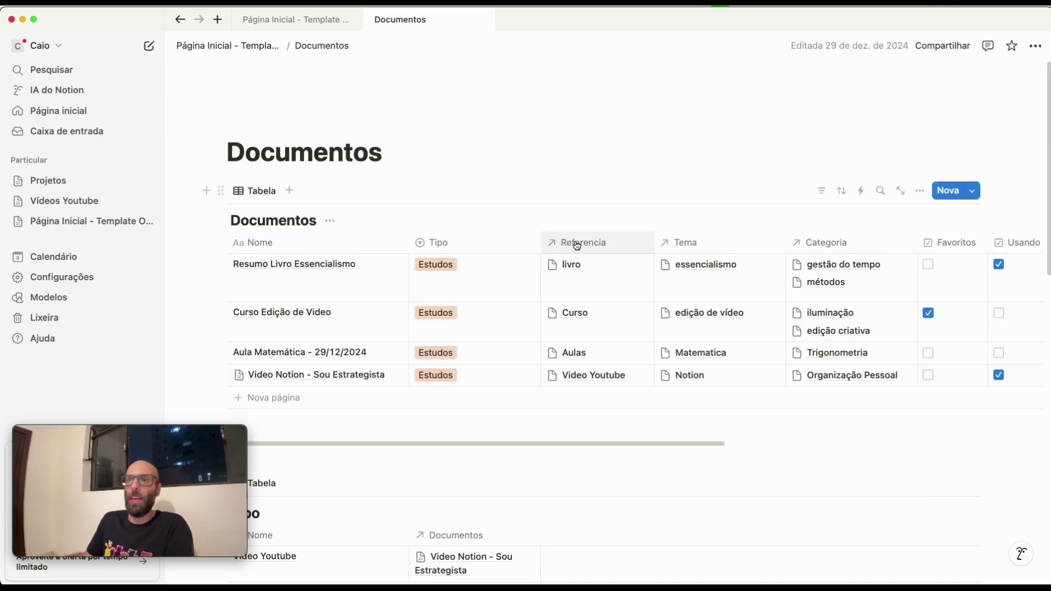
pyautogui.scroll(-3, 297, 328)
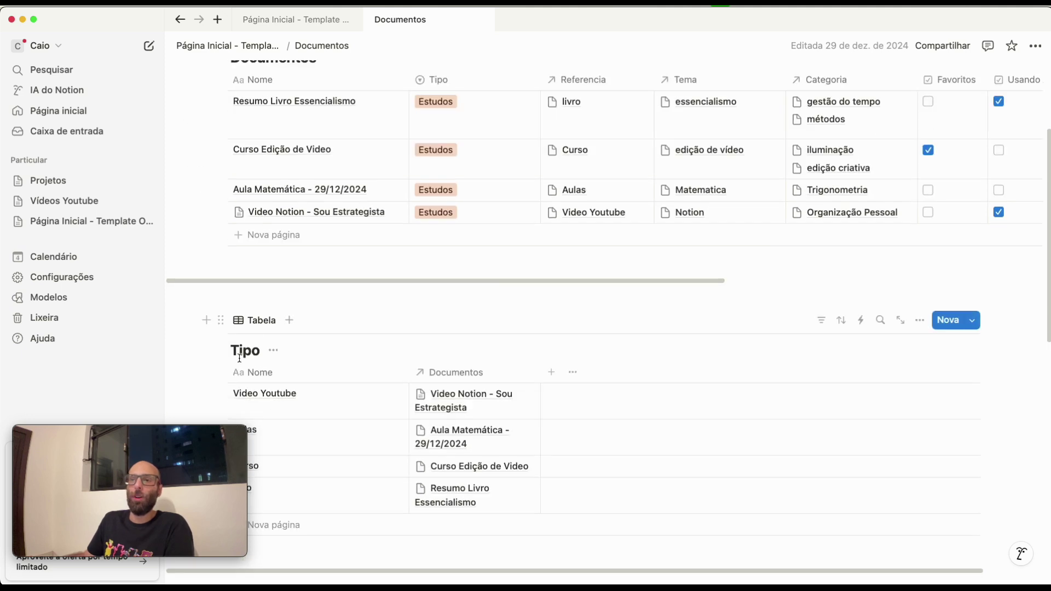
pyautogui.write('Referencia')
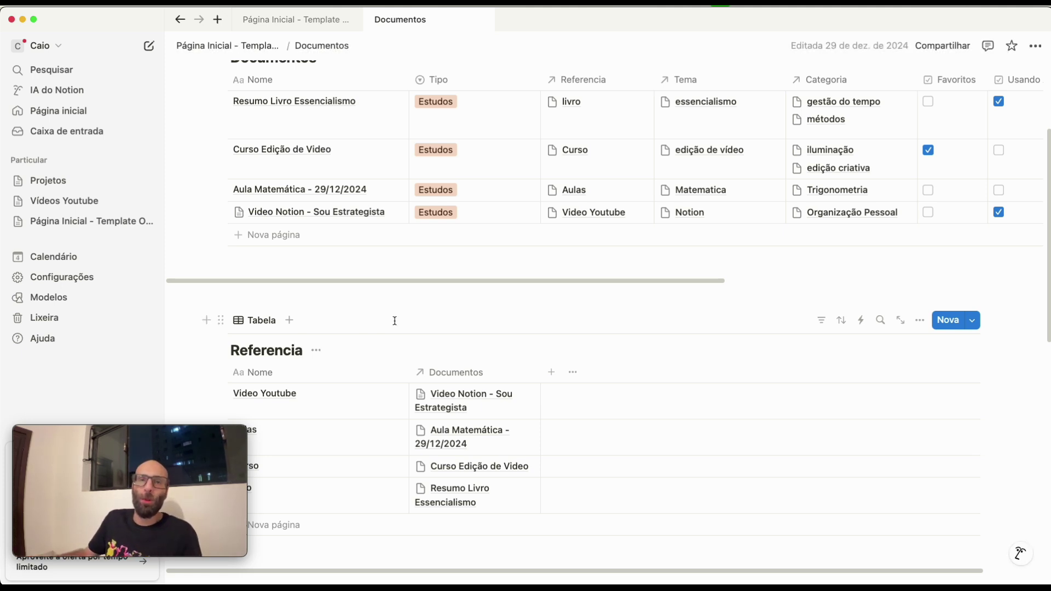
pyautogui.scroll(-1, 429, 330)
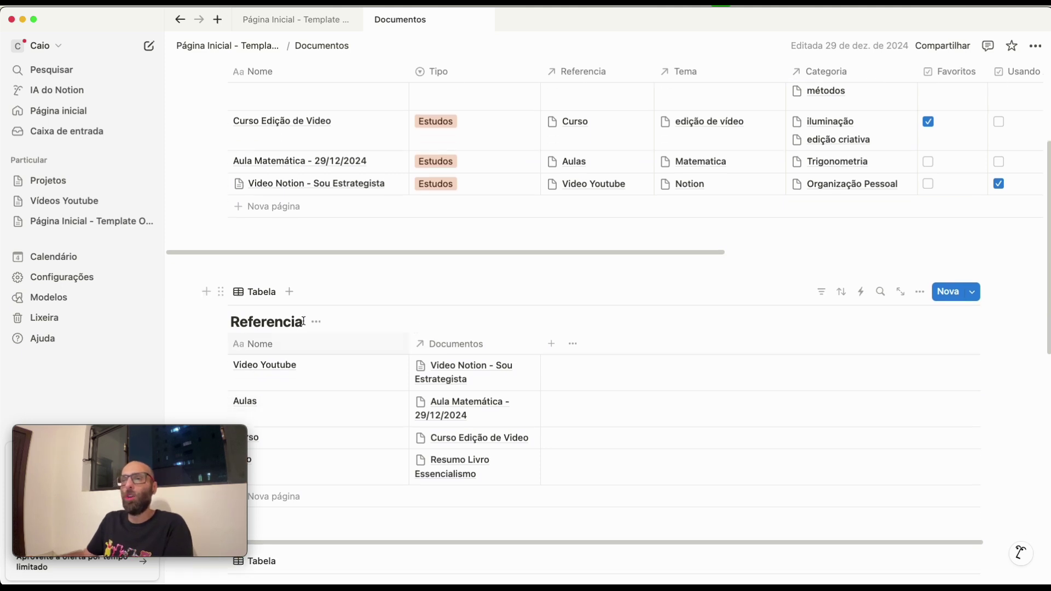
pyautogui.doubleClick(279, 322)
pyautogui.click(391, 275)
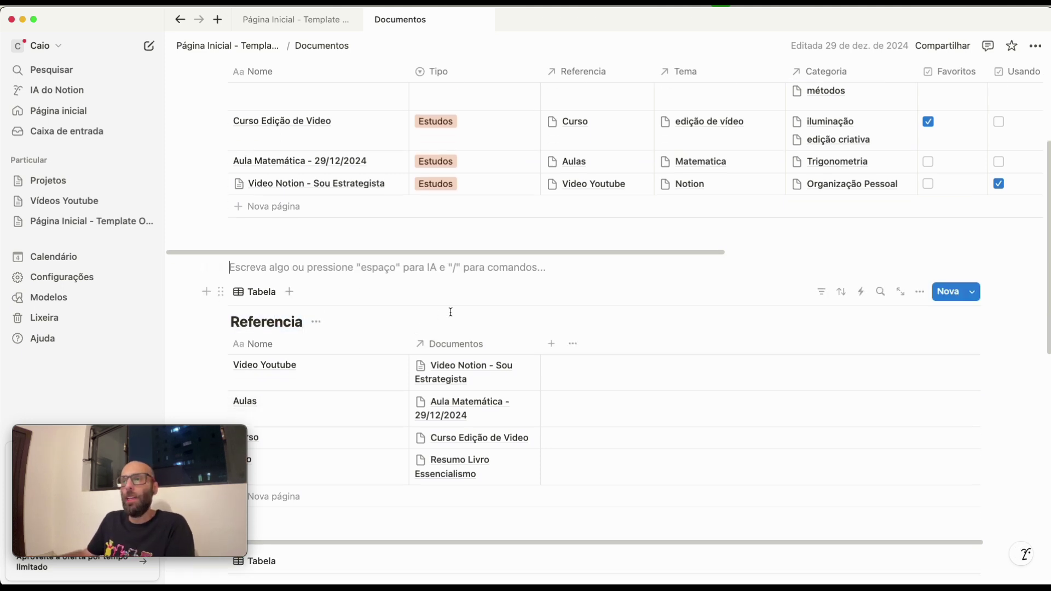
# - Add a new property of type Seleção to the Referencia table
pyautogui.scroll(-5, 460, 329)
pyautogui.click(551, 195)
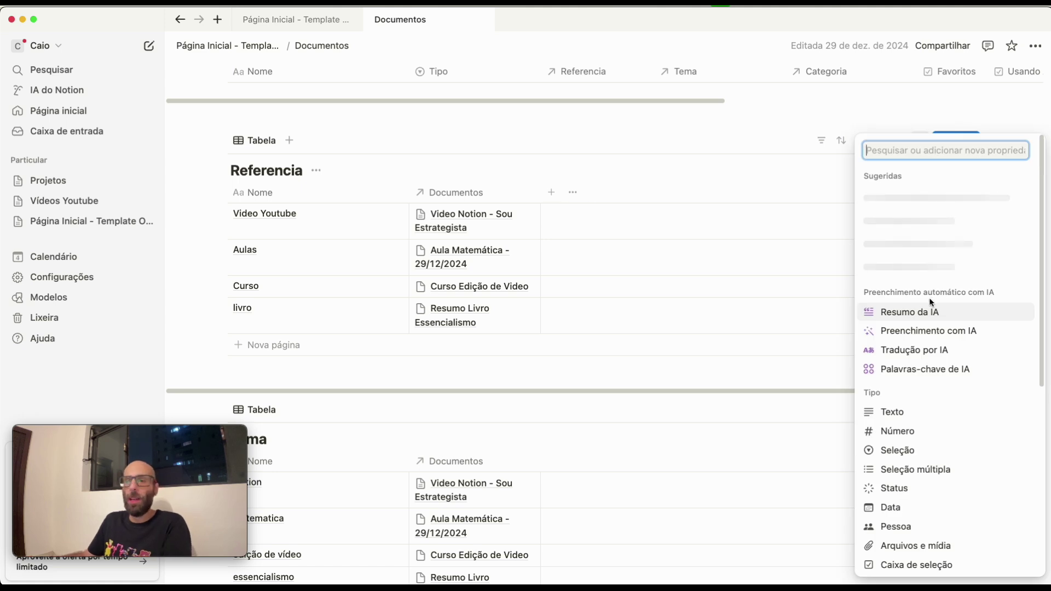
pyautogui.click(890, 451)
pyautogui.click(448, 230)
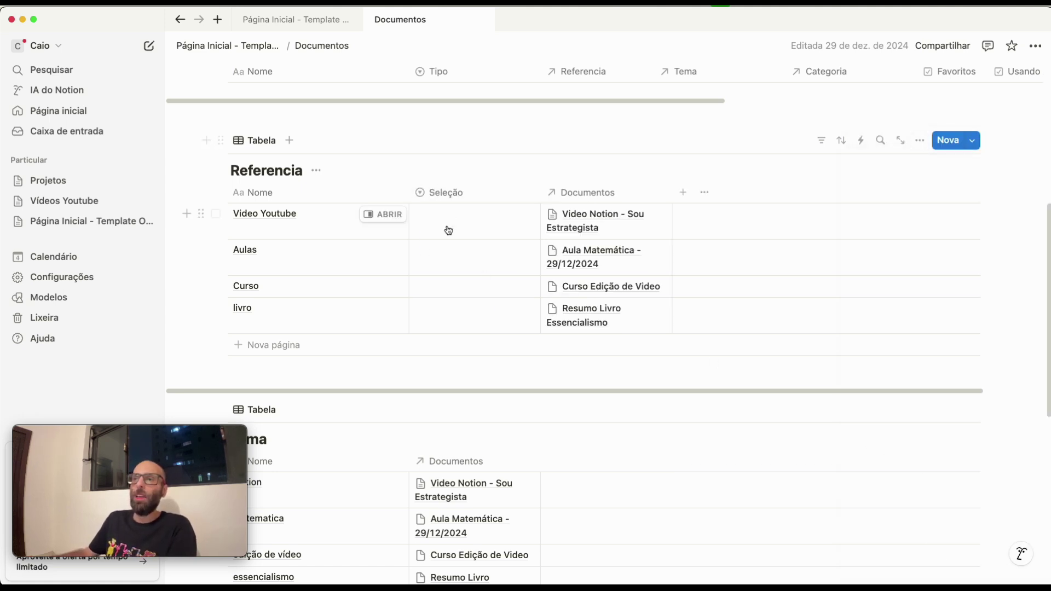
# - In the Referencia table's Seleção column, create and assign the option Estudos to Video Youtube and Documentos to Aulas
pyautogui.click(449, 230)
pyautogui.write('Es')
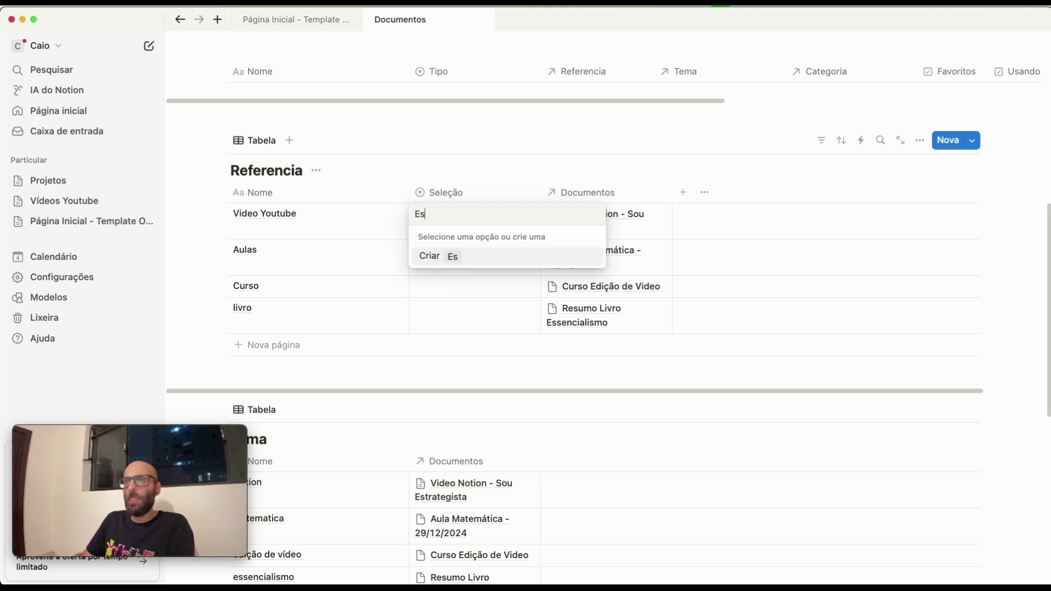
pyautogui.write('tudos')
pyautogui.press('Return')
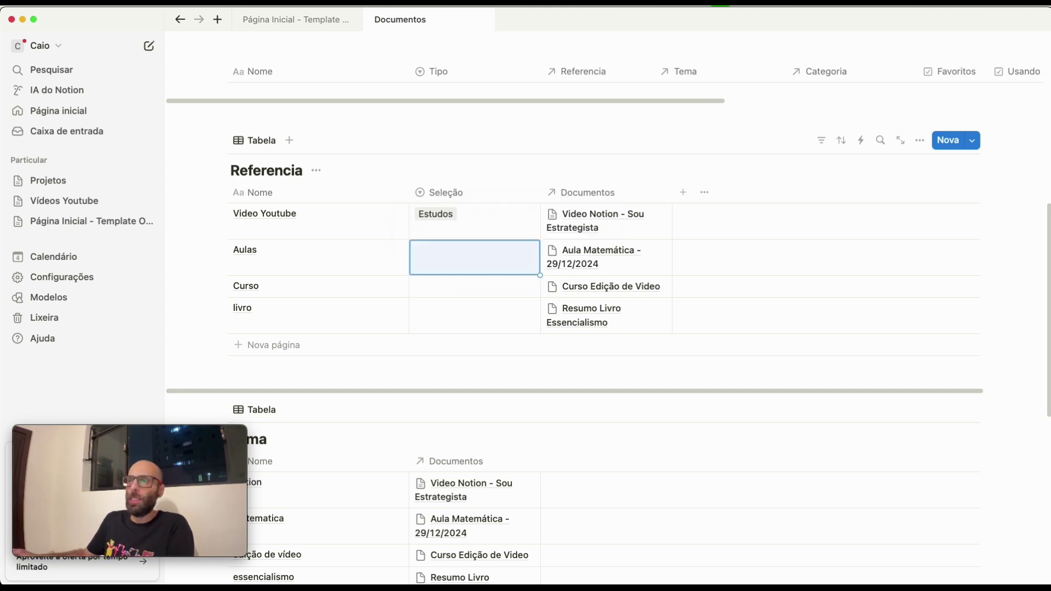
pyautogui.write('Documentos')
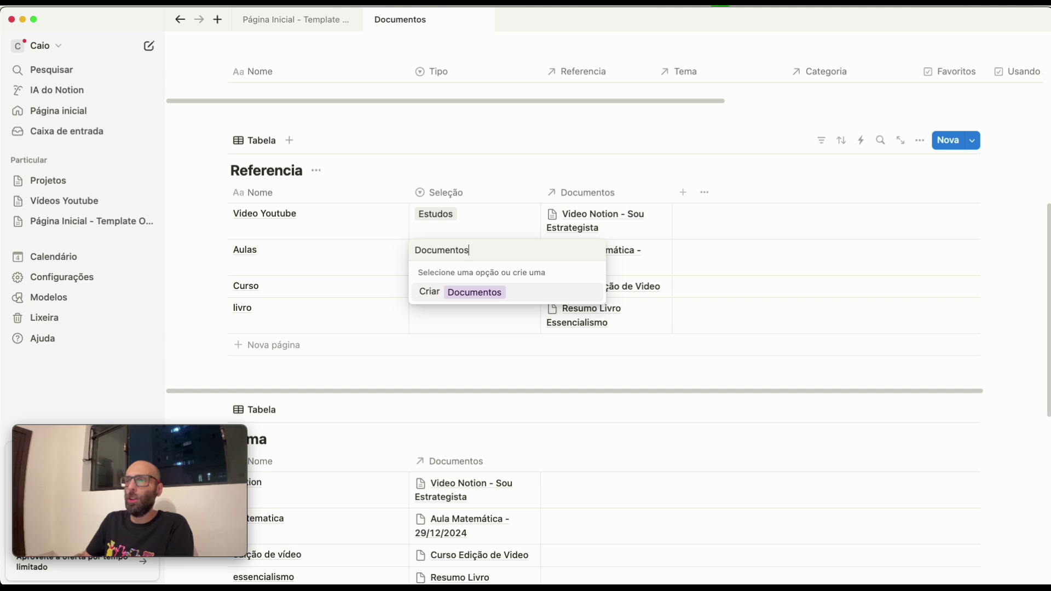
pyautogui.press('Return')
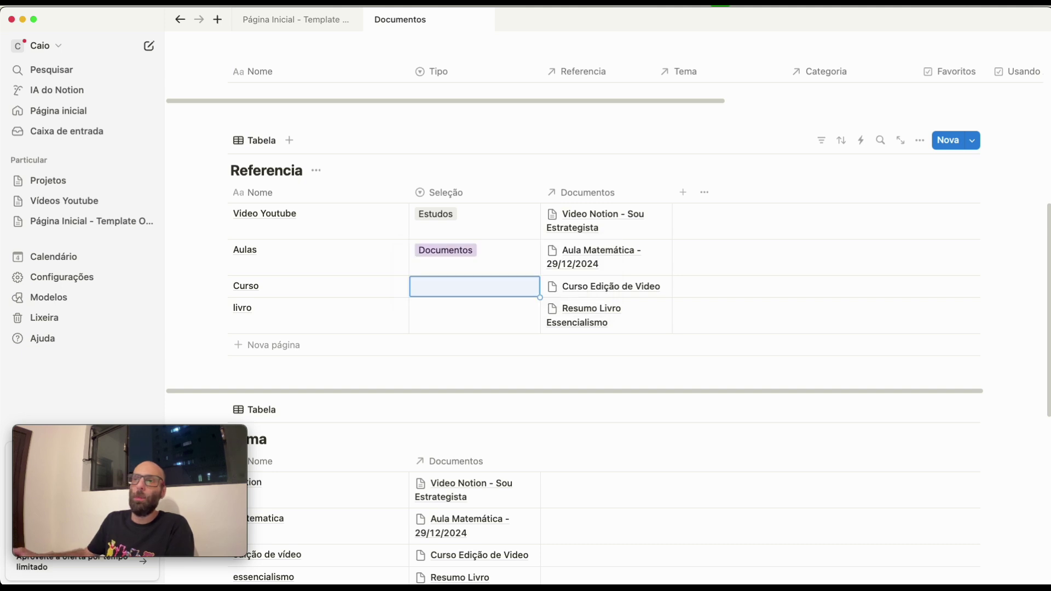
# - Set the Seleção value of Aulas, Curso and livro in the Referencia table to Estudos
pyautogui.click(491, 256)
pyautogui.click(464, 302)
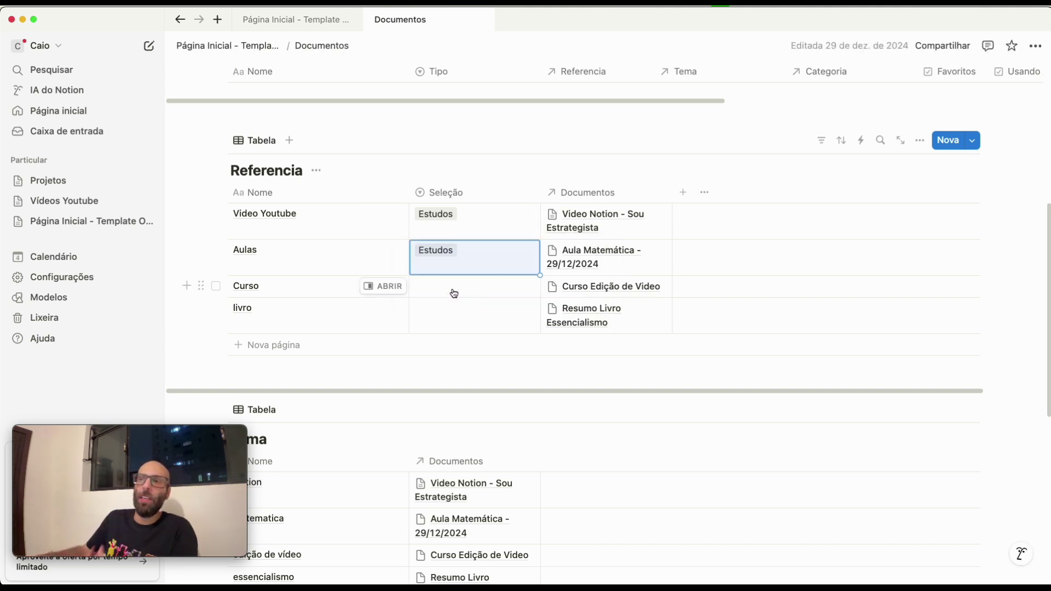
pyautogui.click(426, 288)
pyautogui.click(455, 328)
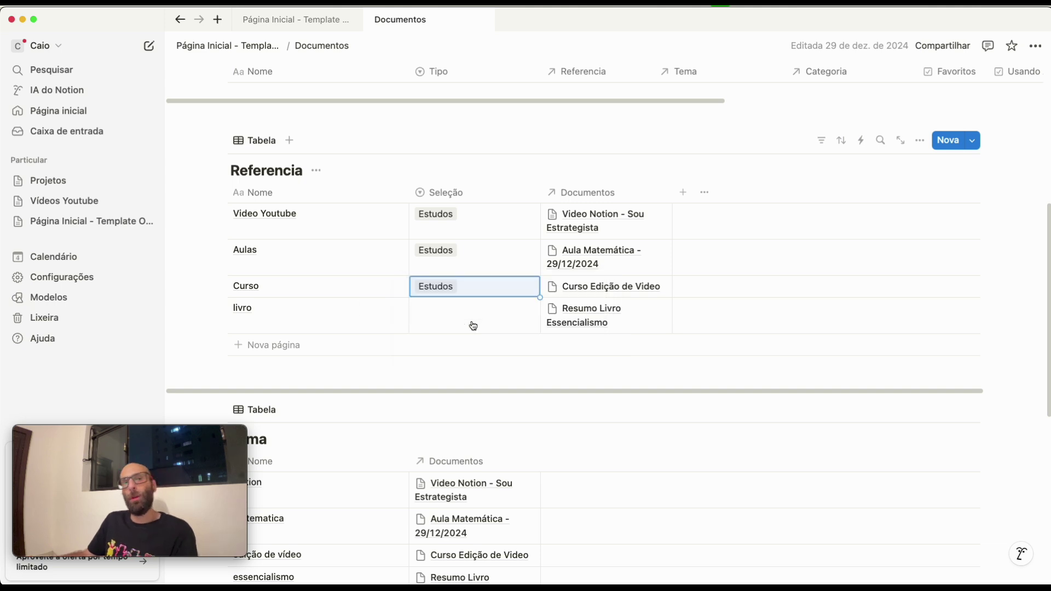
pyautogui.click(460, 321)
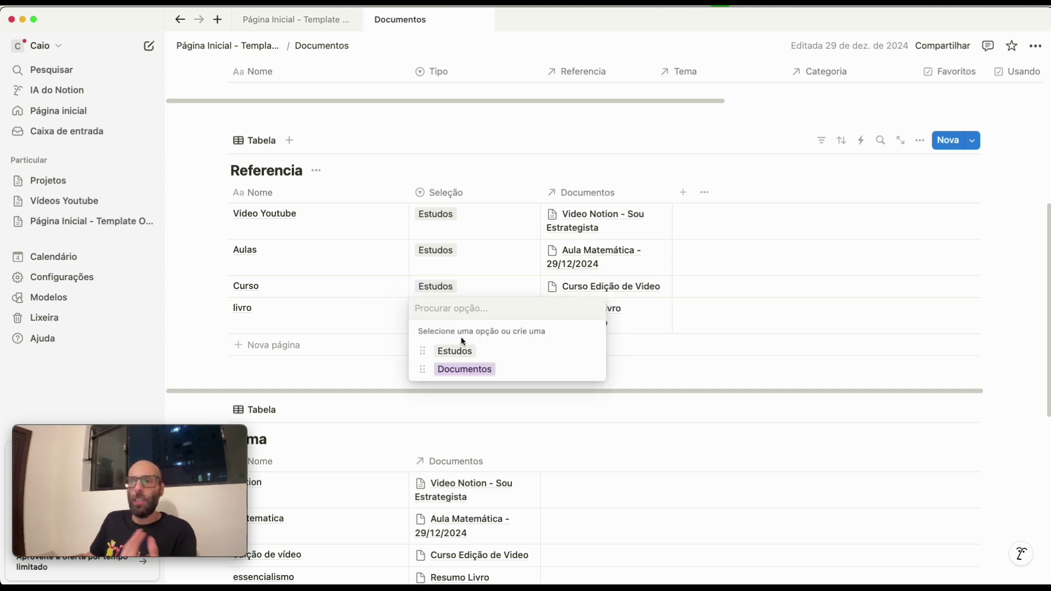
pyautogui.click(461, 352)
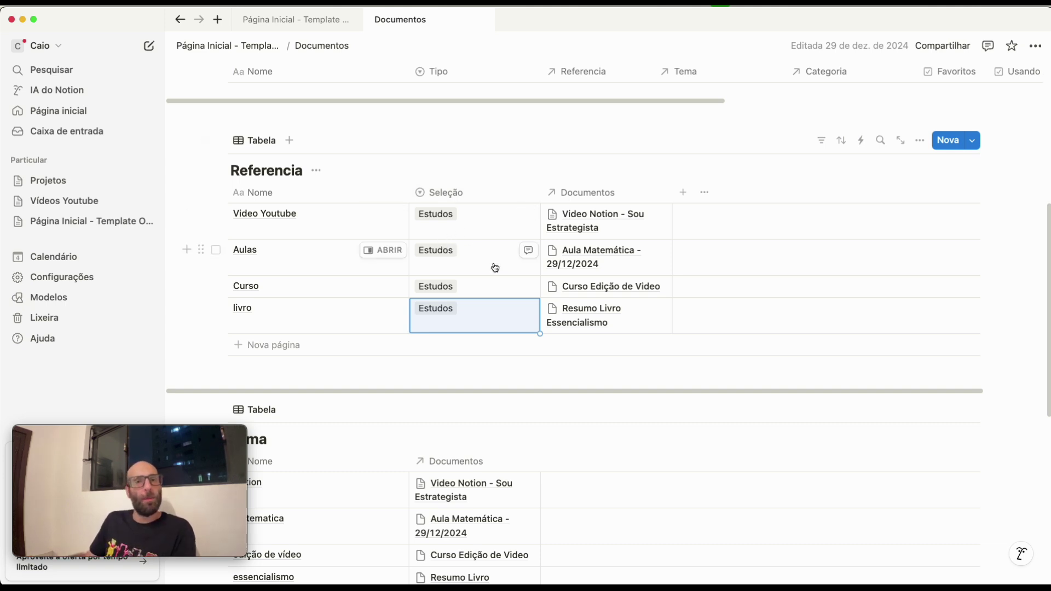
# - Add a property of type Seleção named Tipo to the Tema table
pyautogui.scroll(-5, 525, 257)
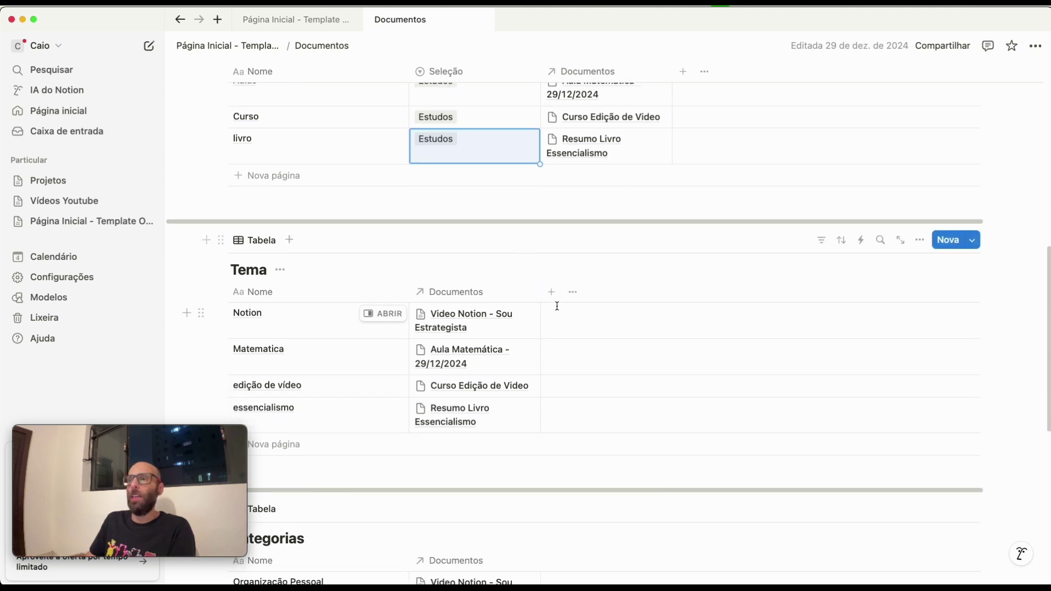
pyautogui.click(552, 294)
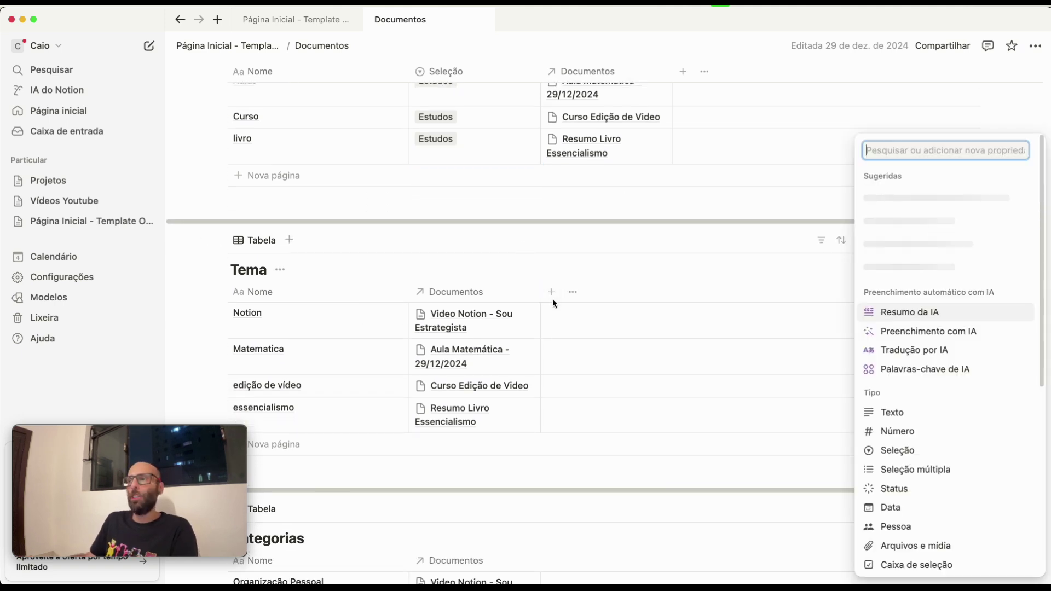
pyautogui.click(895, 450)
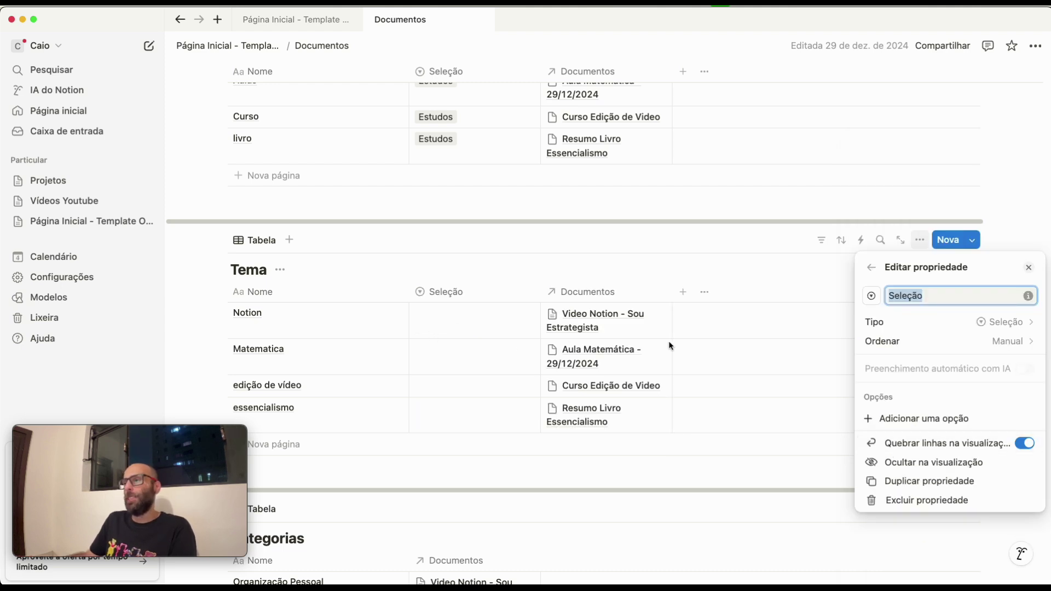
pyautogui.press('BackSpace')
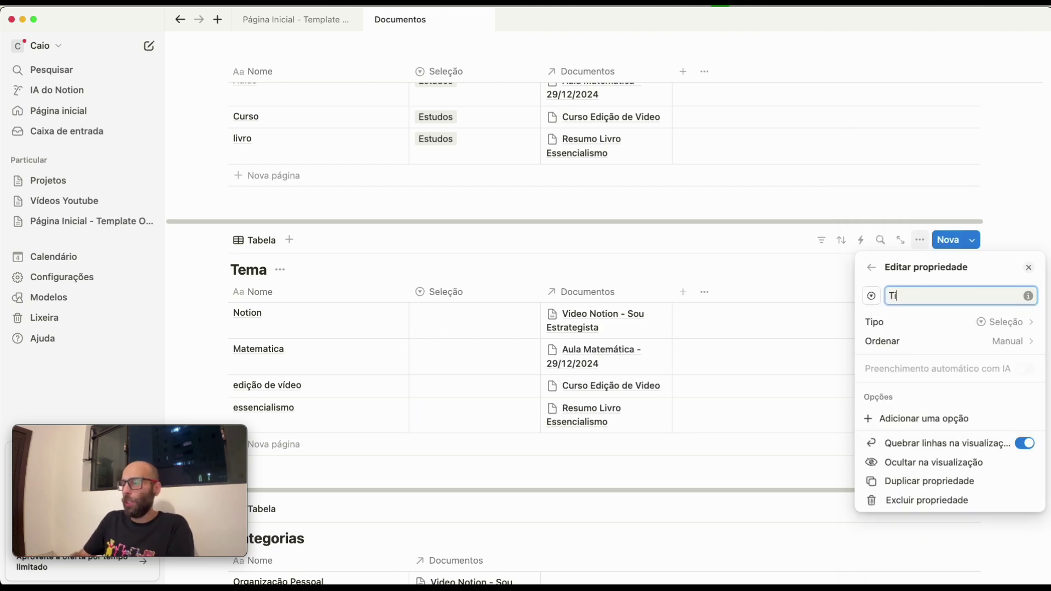
pyautogui.press('Escape')
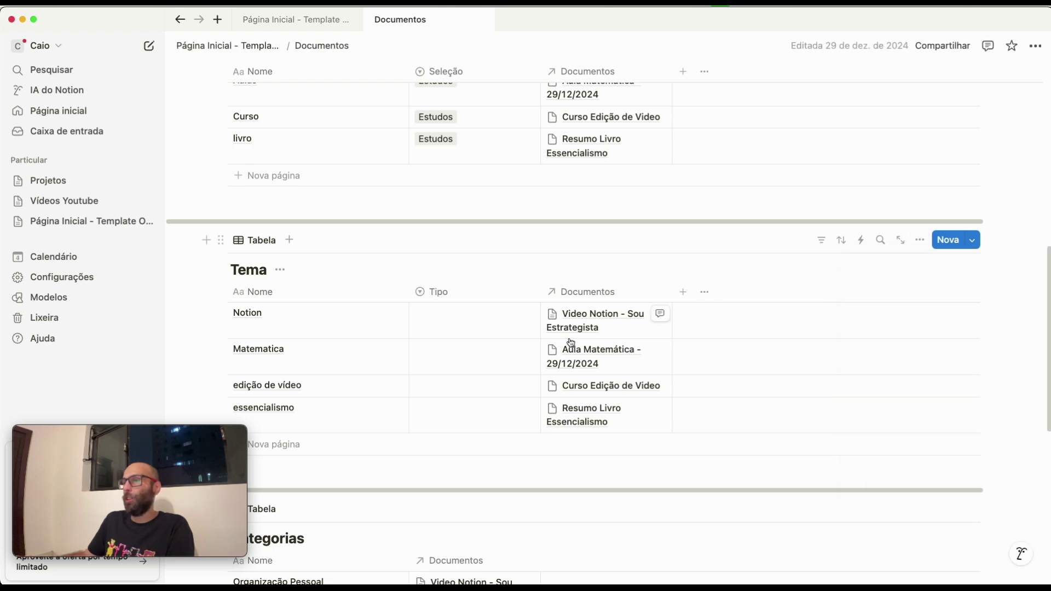
# - Rename the Referencia table's Seleção property to Tipo
pyautogui.scroll(5, 450, 352)
pyautogui.click(462, 370)
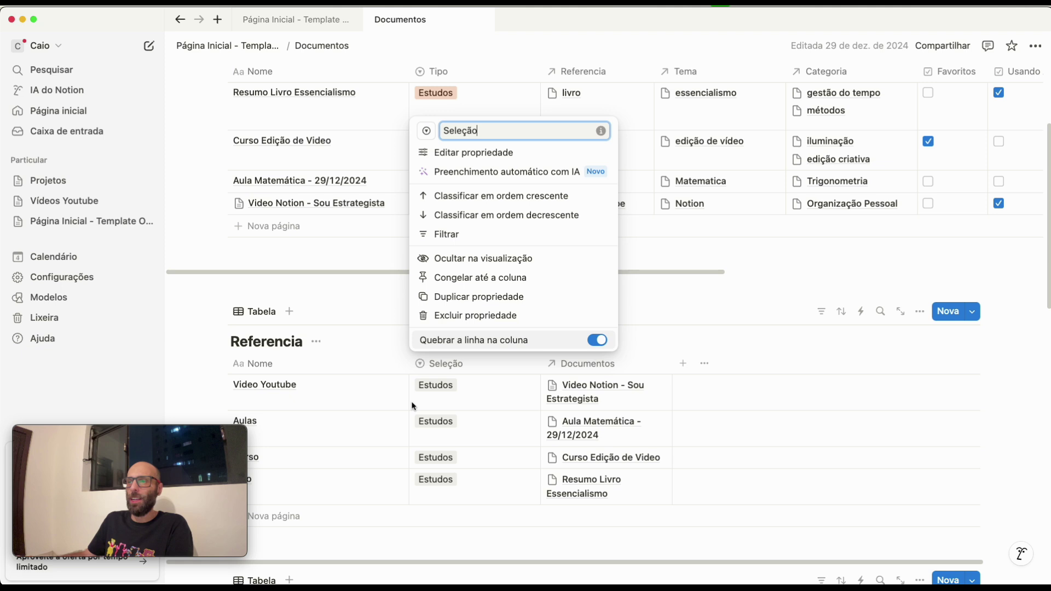
pyautogui.click(446, 365)
pyautogui.click(443, 365)
pyautogui.doubleClick(449, 129)
pyautogui.write('Tipo')
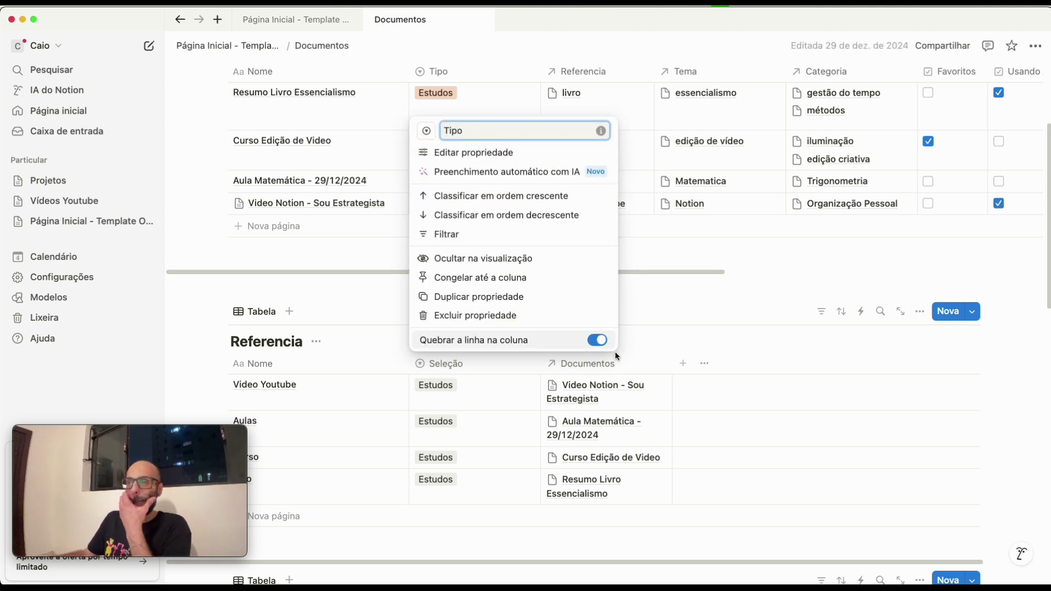
pyautogui.press('Return')
# - In the Tema table's Tipo column, create and assign the option Estudos to Notion and Documentos to Matematica
pyautogui.scroll(-10, 426, 307)
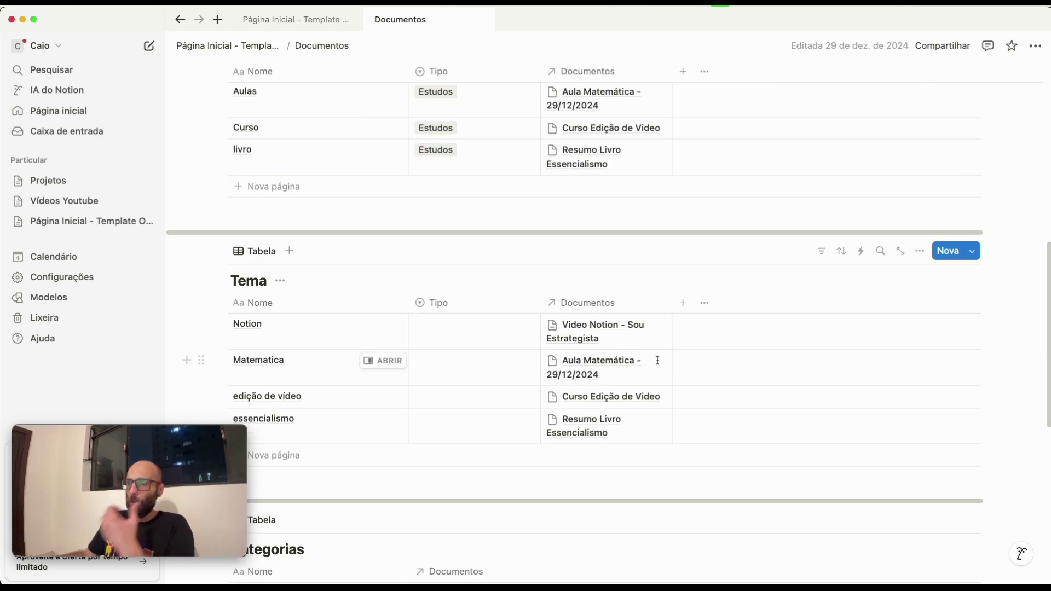
pyautogui.click(426, 307)
pyautogui.write('Estudos')
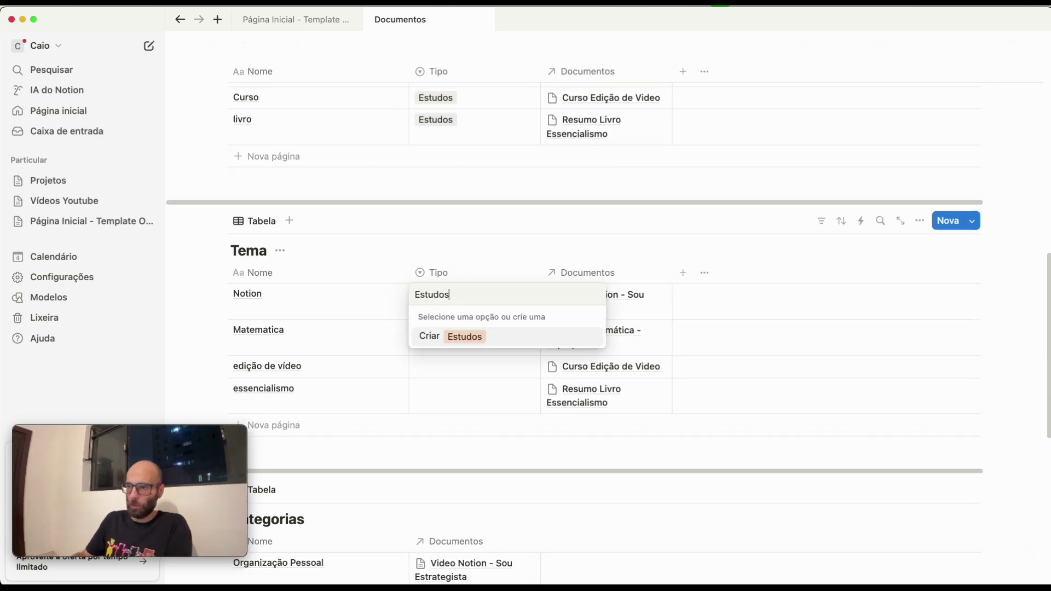
pyautogui.press('Return')
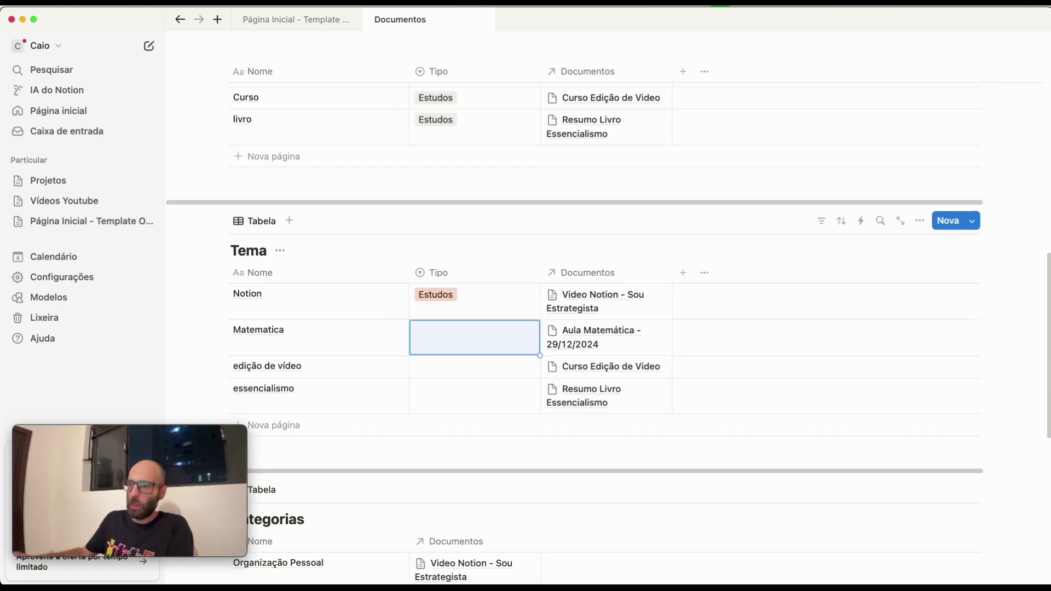
pyautogui.write('Documentos')
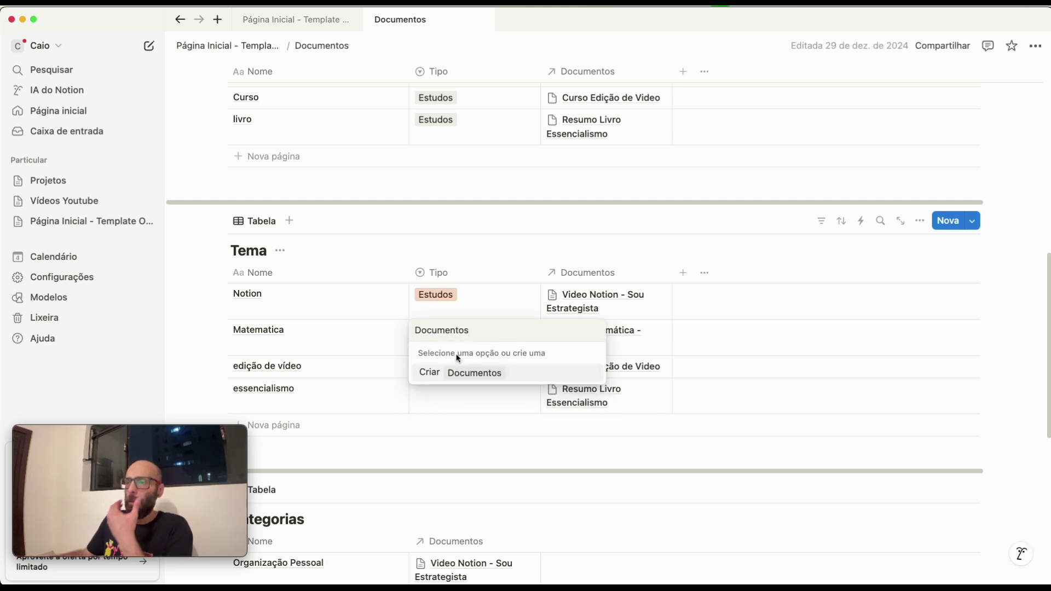
pyautogui.click(453, 375)
# - Fill the Estudos value from Notion down the Tipo column through essencialismo in the Tema table
pyautogui.click(472, 301)
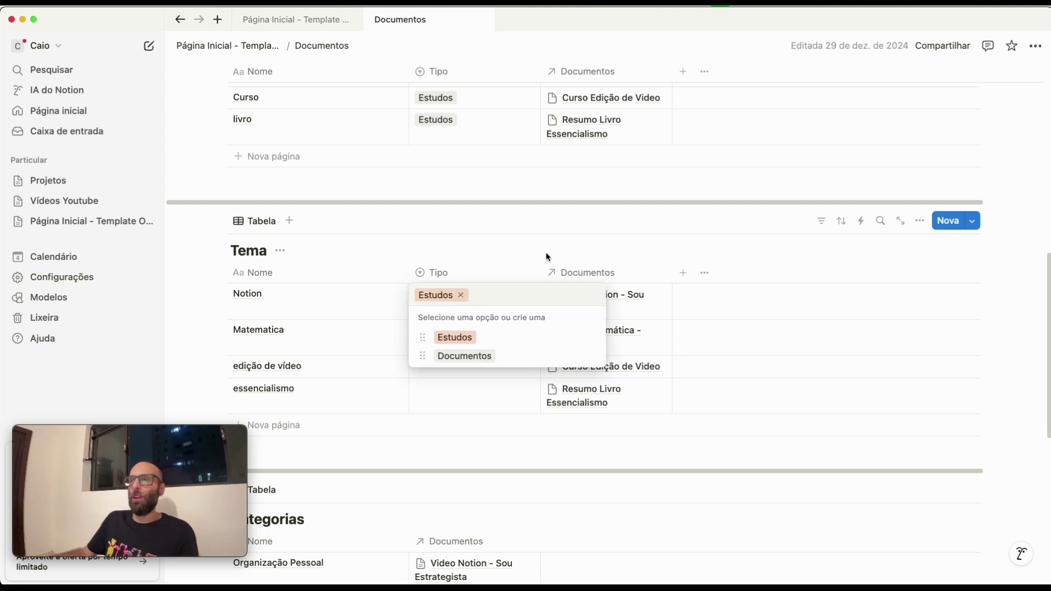
pyautogui.press('Escape')
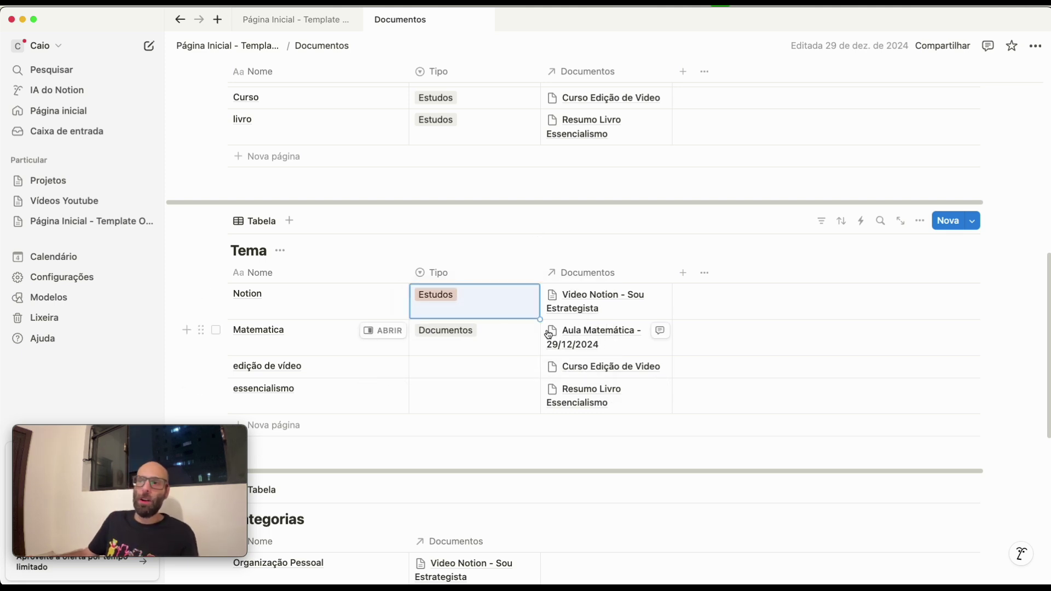
pyautogui.moveTo(541, 321); pyautogui.dragTo(551, 460)
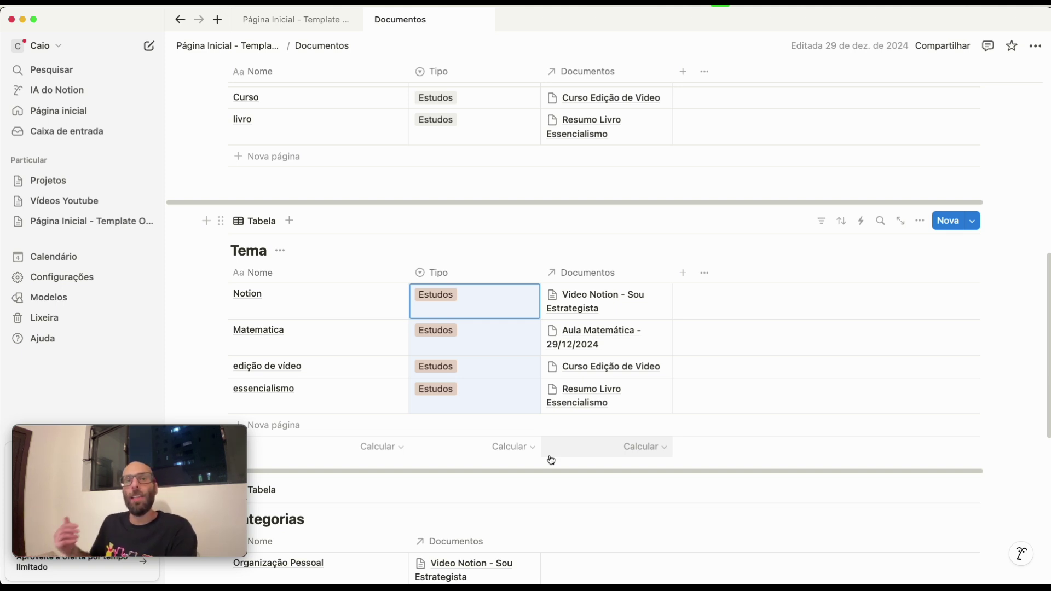
# - Add a property of type Seleção named Tipo to the Categorias table
pyautogui.scroll(1, 567, 342)
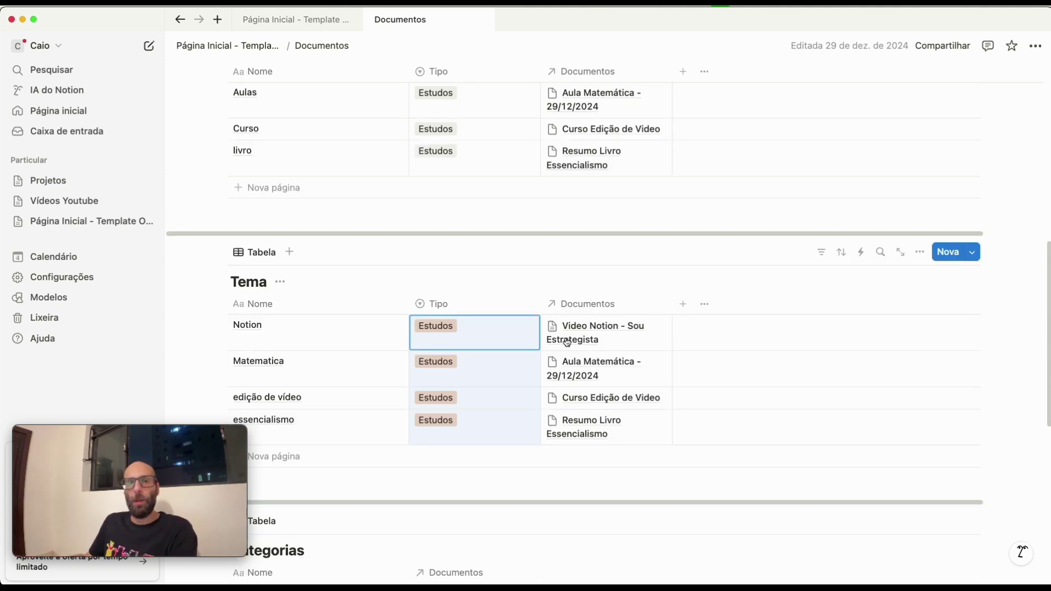
pyautogui.scroll(-3, 568, 343)
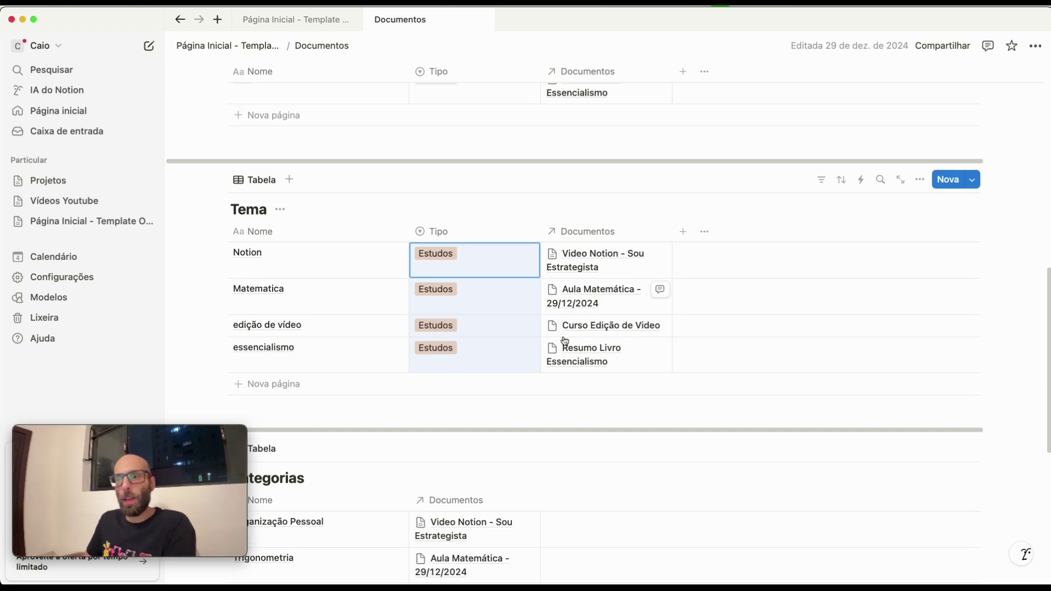
pyautogui.scroll(-8, 563, 339)
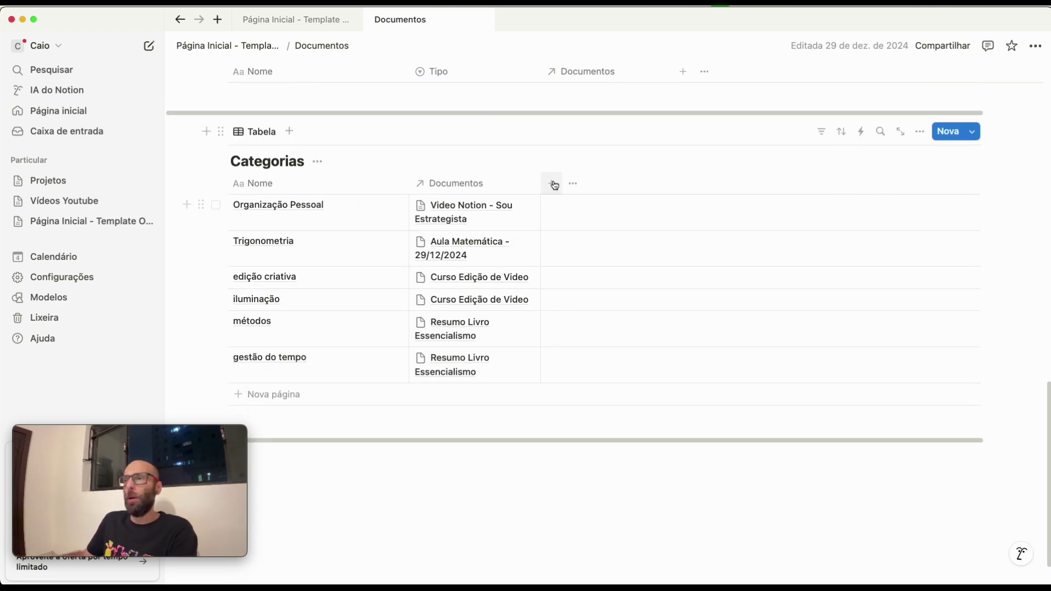
pyautogui.click(551, 184)
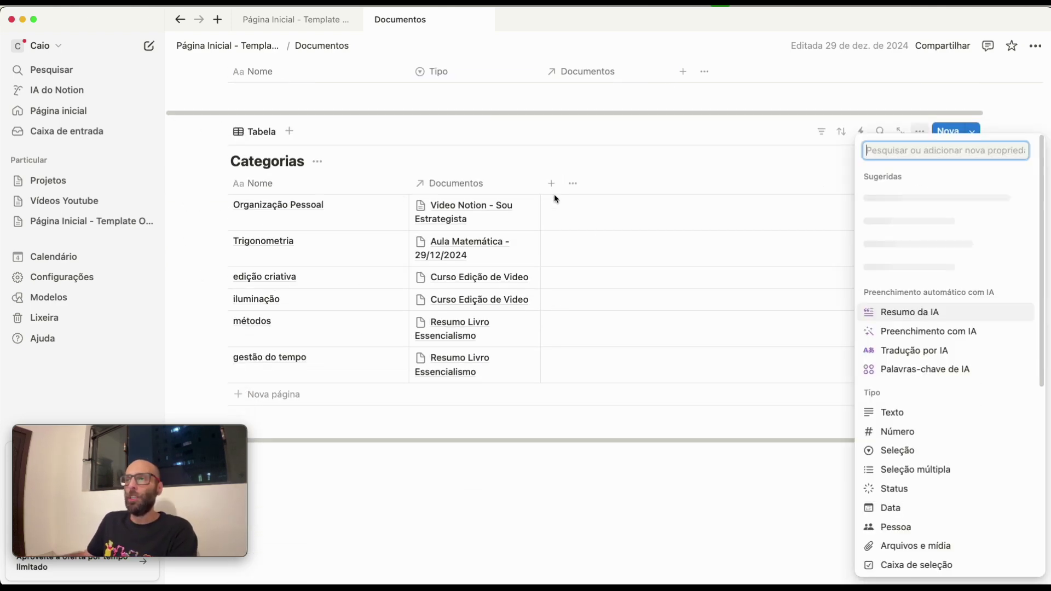
pyautogui.click(908, 450)
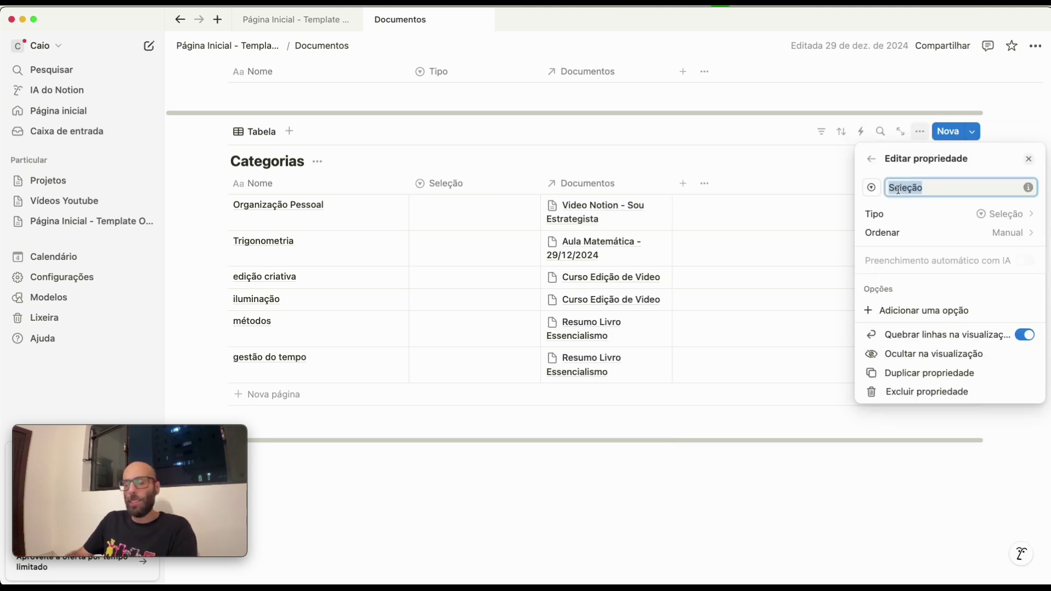
pyautogui.write('Tipo')
pyautogui.click(489, 219)
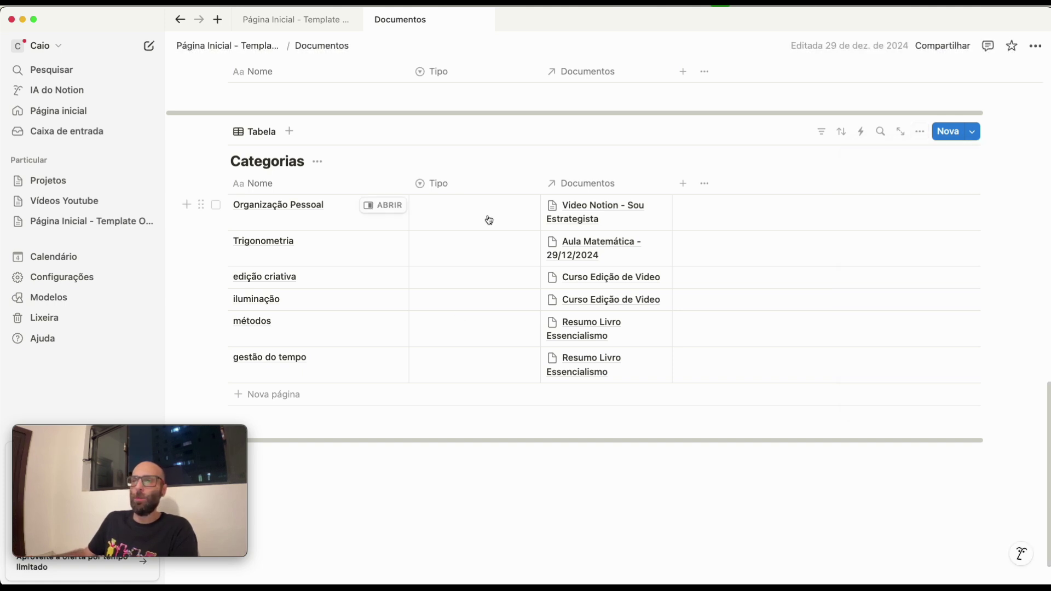
# - In the Categorias table's Tipo column, create and assign the option Estudos to Organização Pessoal and Documentos to Trigonometria
pyautogui.click(465, 214)
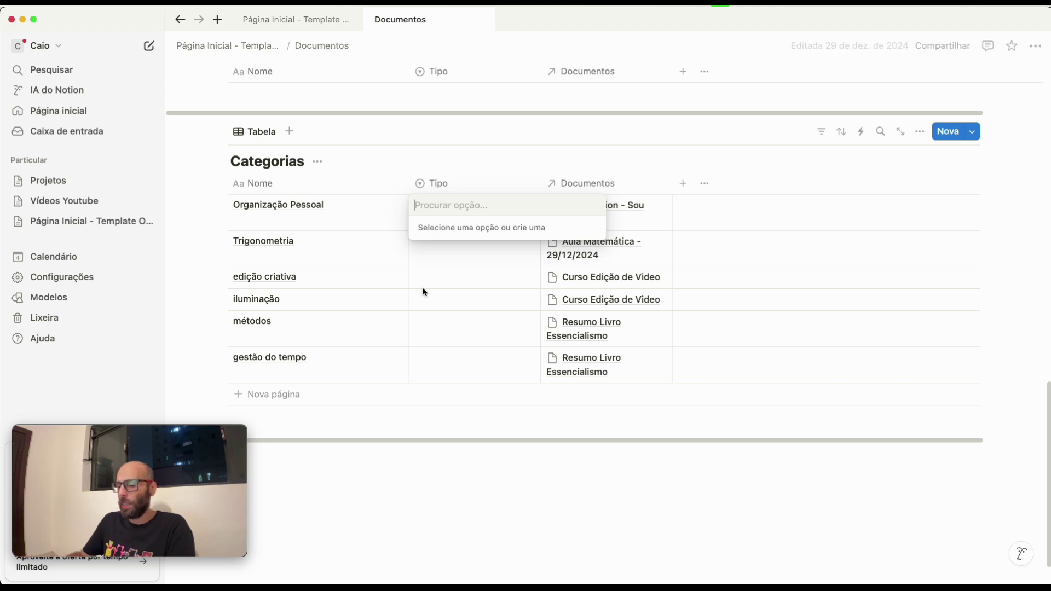
pyautogui.write('Estudos')
pyautogui.press('Return')
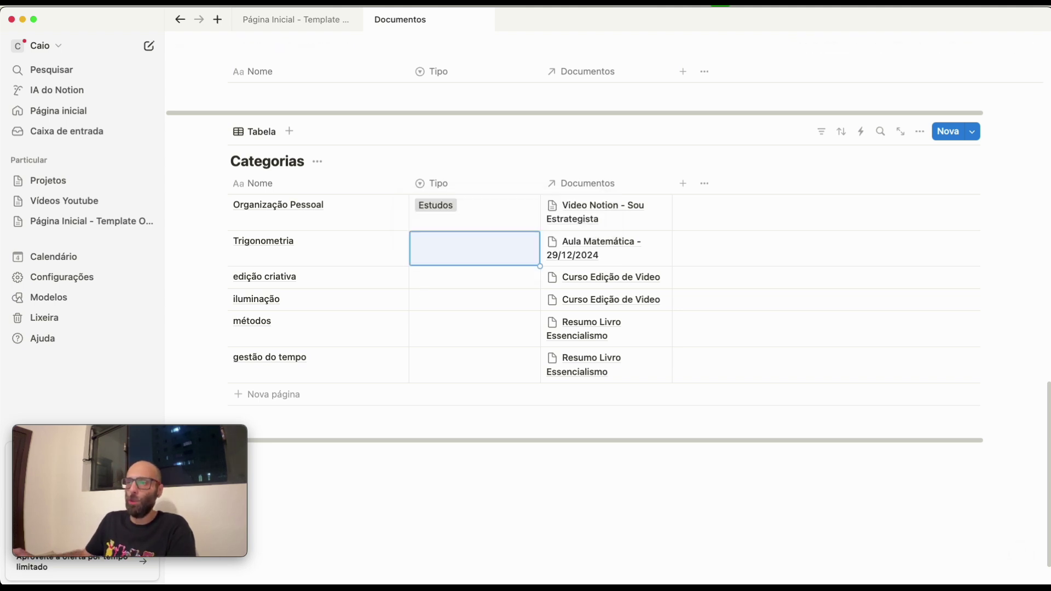
pyautogui.write('Do')
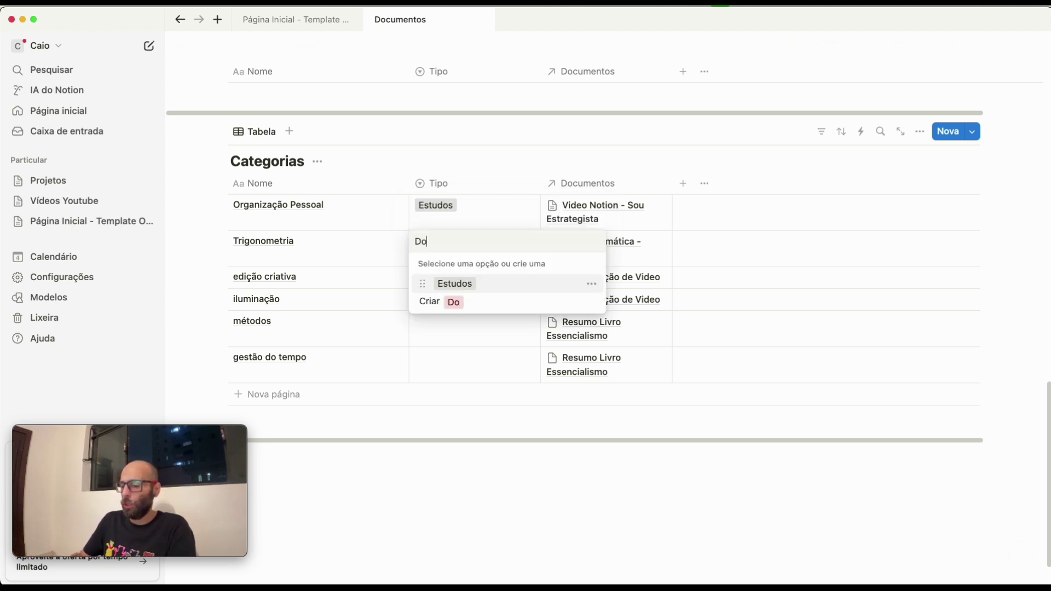
pyautogui.write('cumentos')
pyautogui.press('Return')
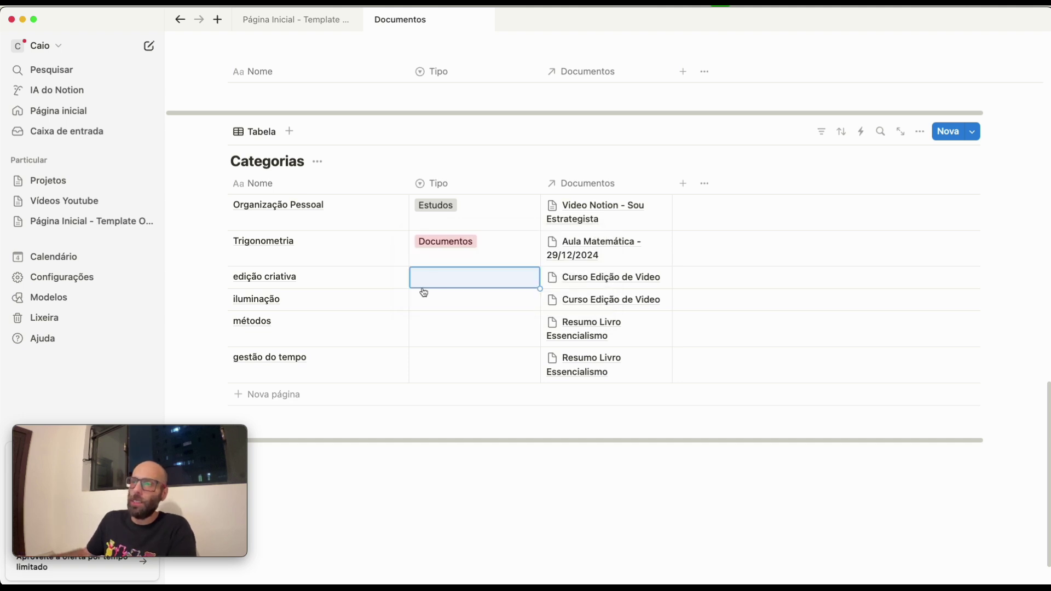
# - Fill the Estudos value from Organização Pessoal down the Tipo column through gestão do tempo in the Categorias table
pyautogui.click(471, 211)
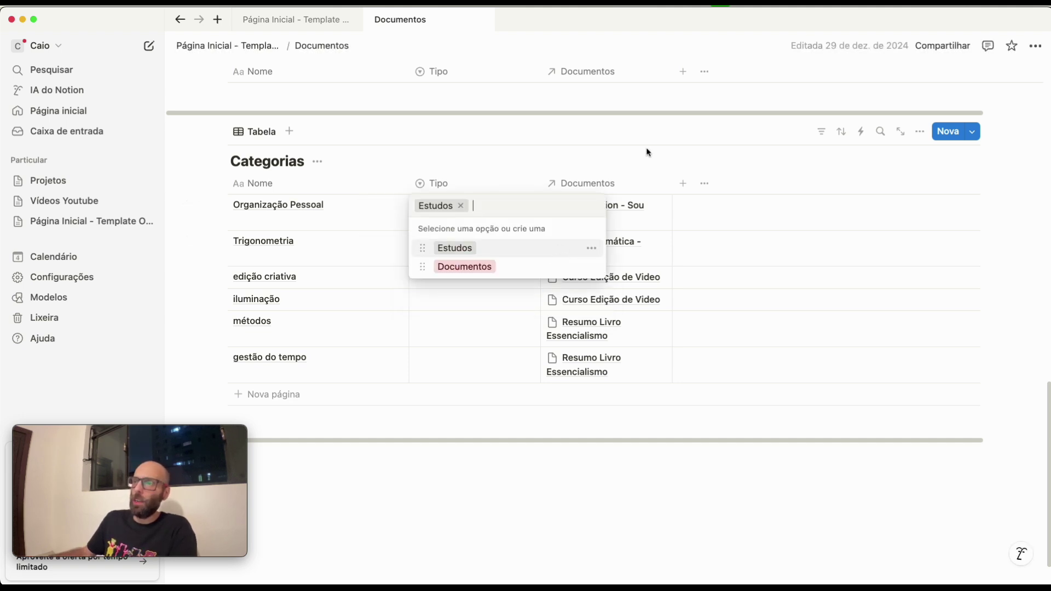
pyautogui.press('Escape')
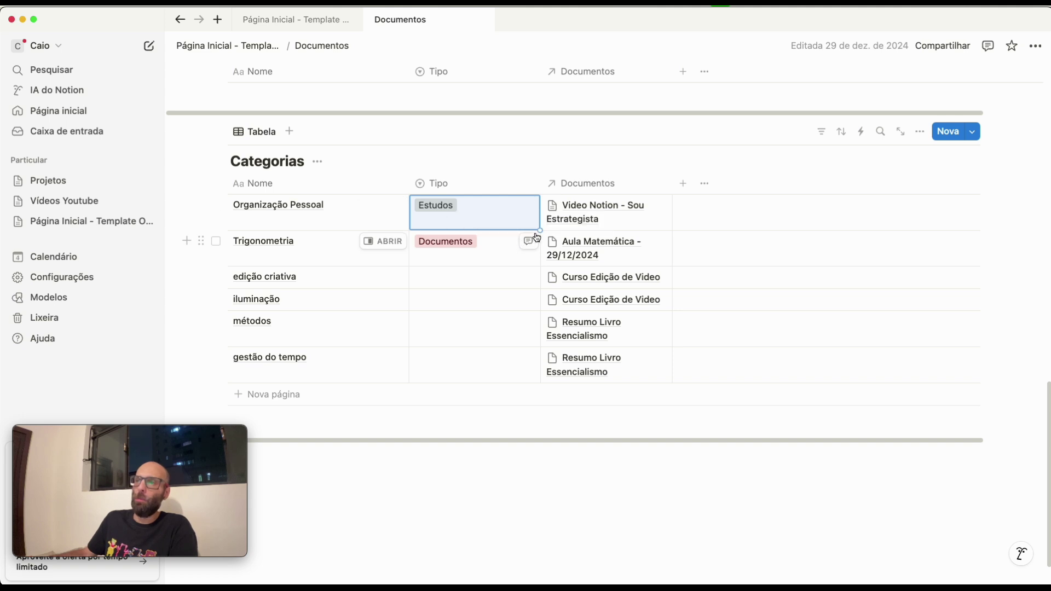
pyautogui.moveTo(540, 232); pyautogui.dragTo(515, 370)
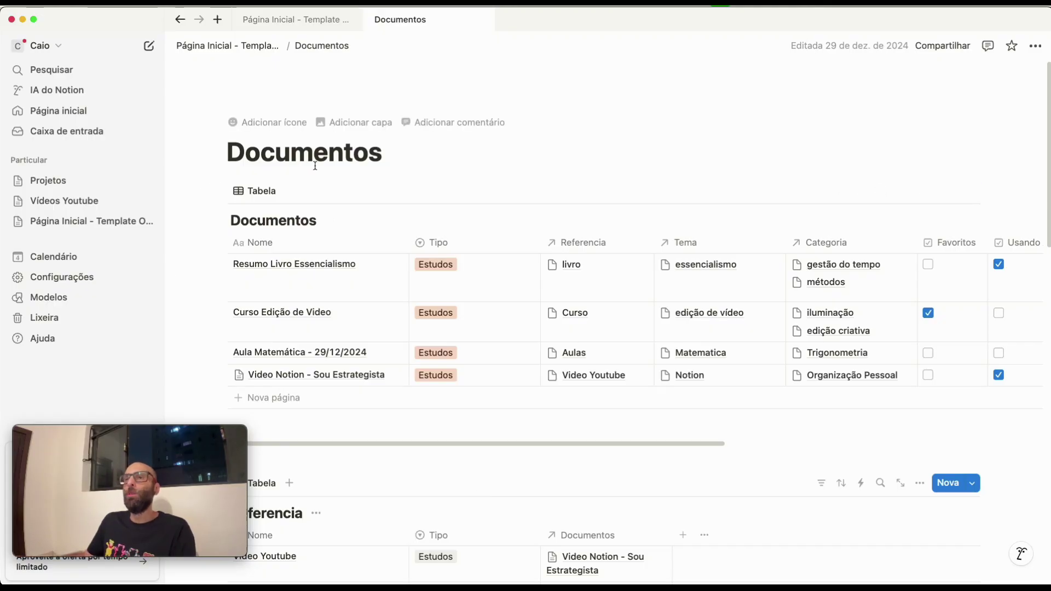
# - Return to the template's home page and open the Estudos page from Painel de Controle at its Tipos, Temas and Categorias sections
pyautogui.moveTo(309, 21)
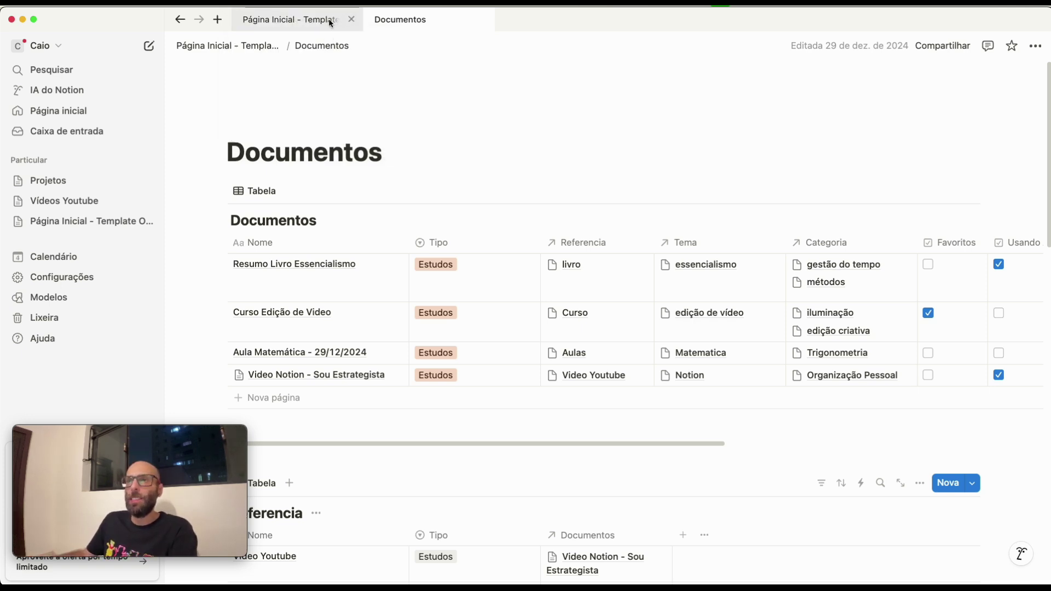
pyautogui.click(323, 21)
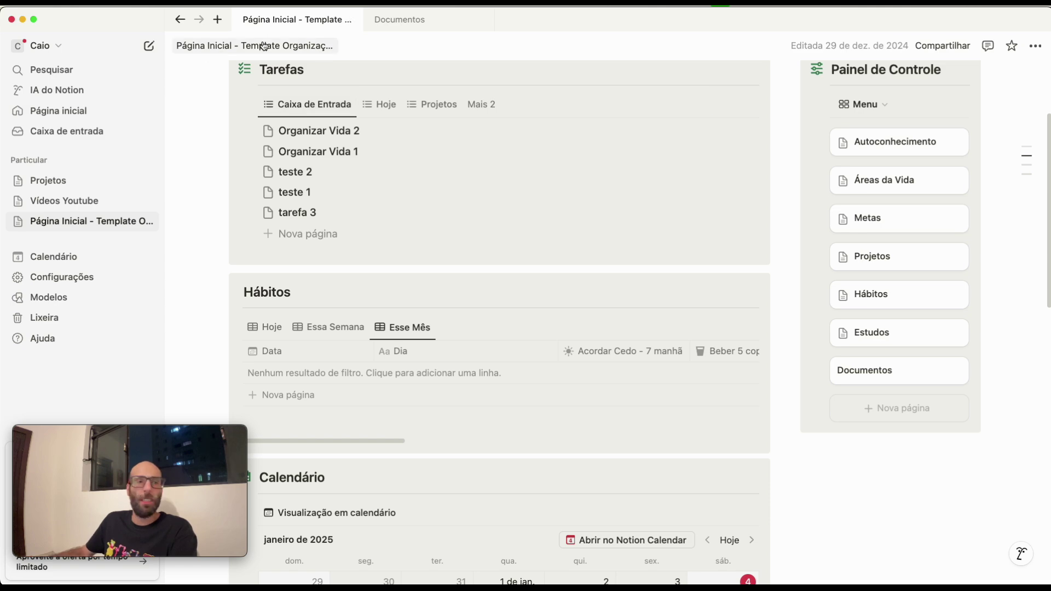
pyautogui.scroll(-1, 724, 296)
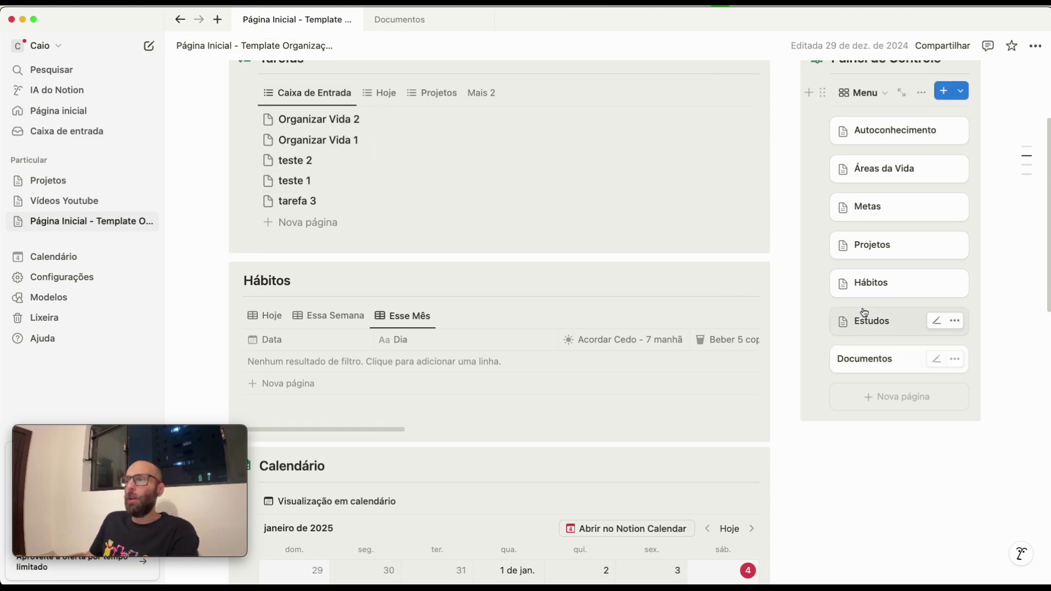
pyautogui.click(865, 328)
pyautogui.scroll(-10, 425, 277)
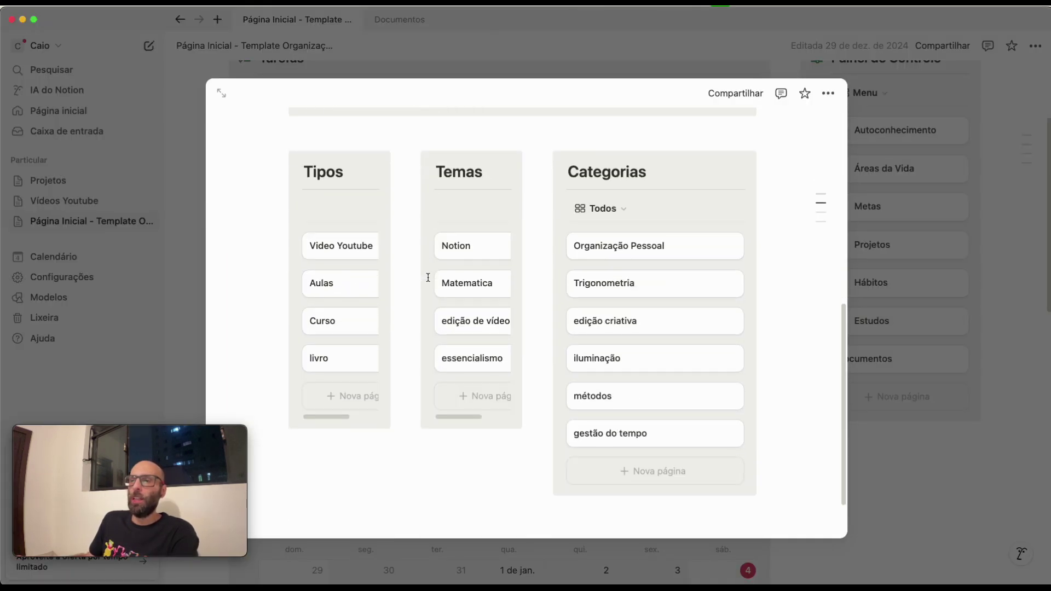
# - Open the Estudos page as a full page in its own separate tab
pyautogui.scroll(1, 224, 166)
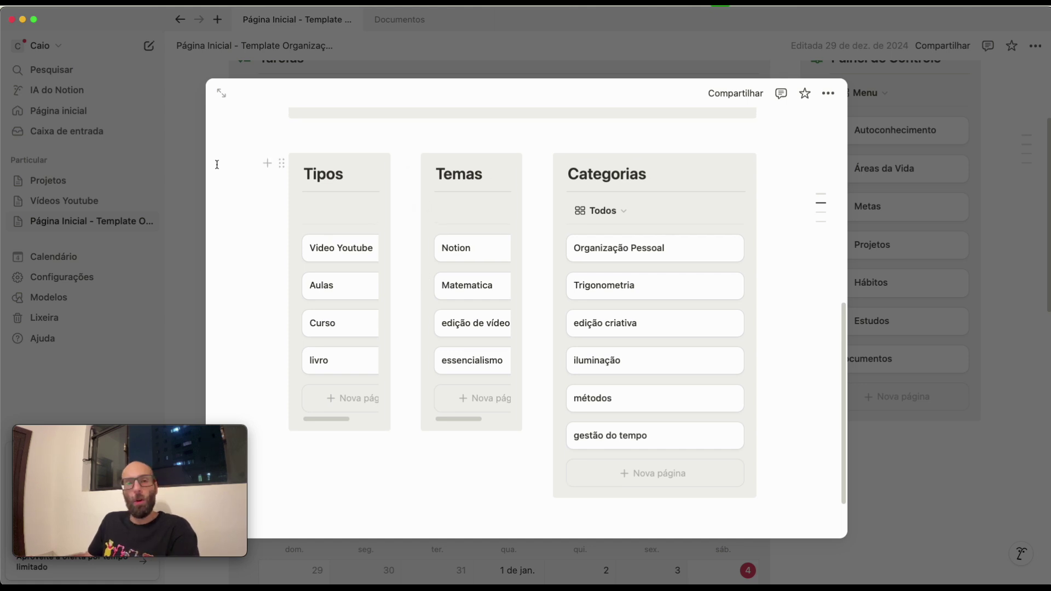
pyautogui.scroll(1, 218, 165)
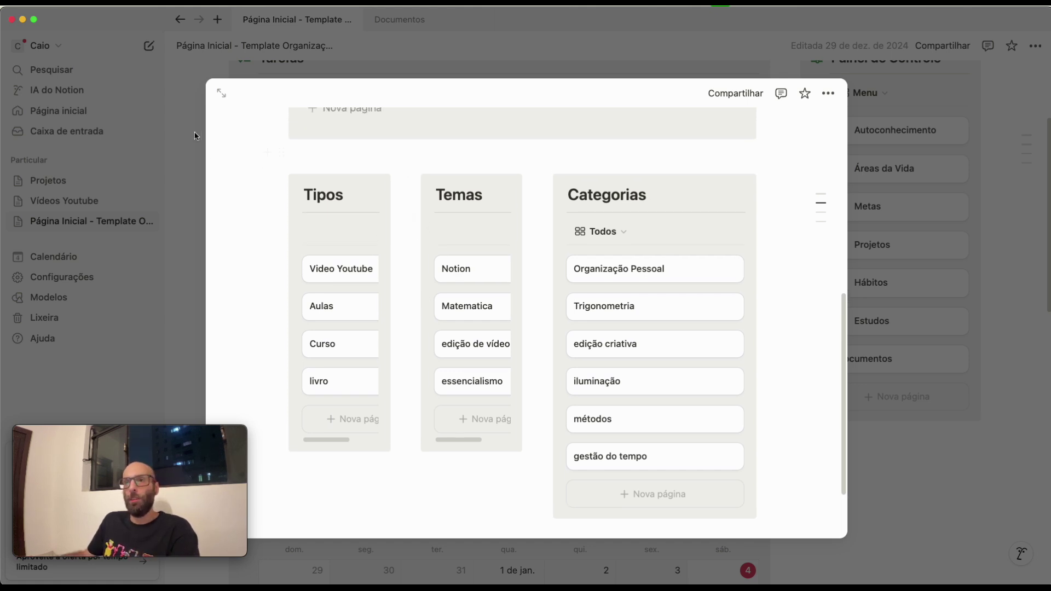
pyautogui.keyDown('super'); pyautogui.click(222, 98); pyautogui.keyUp('super')
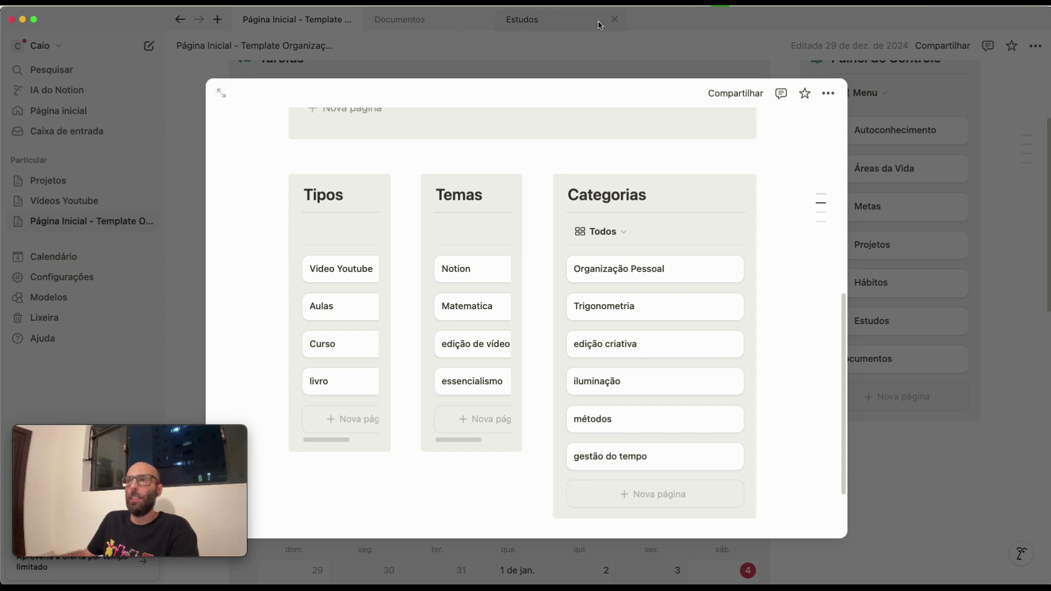
pyautogui.click(576, 22)
pyautogui.scroll(-1, 369, 246)
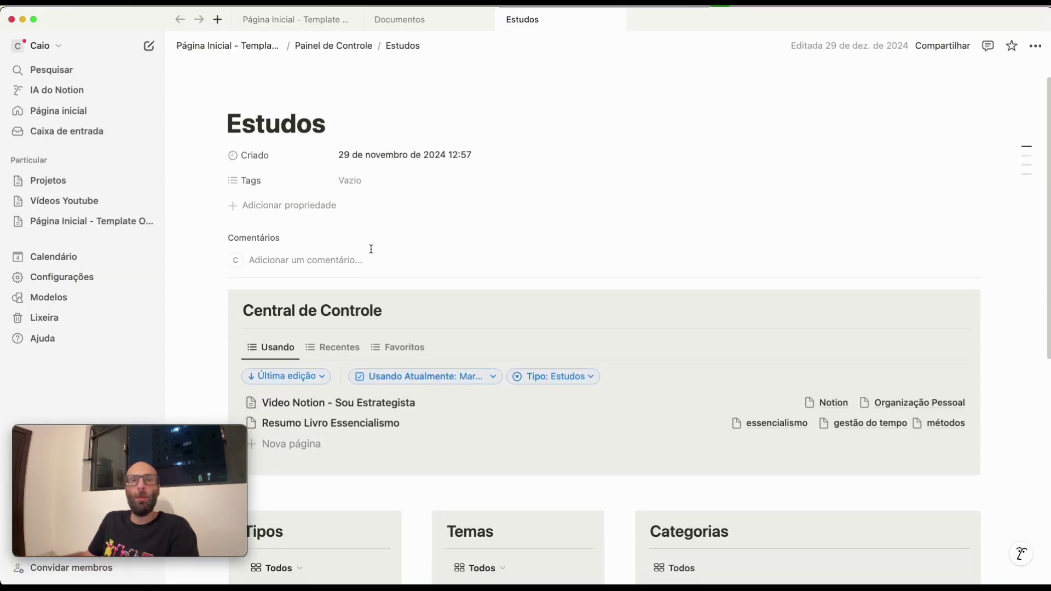
# - Filter the Todos view of the Tipos section on the Estudos page by Tipo: Estudos
pyautogui.scroll(-5, 540, 371)
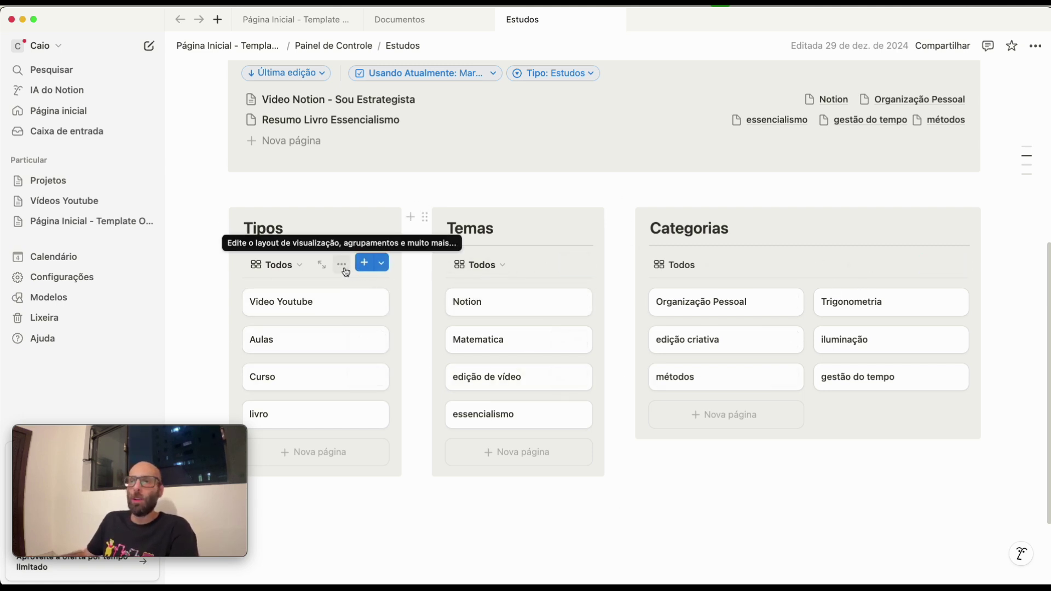
pyautogui.click(344, 268)
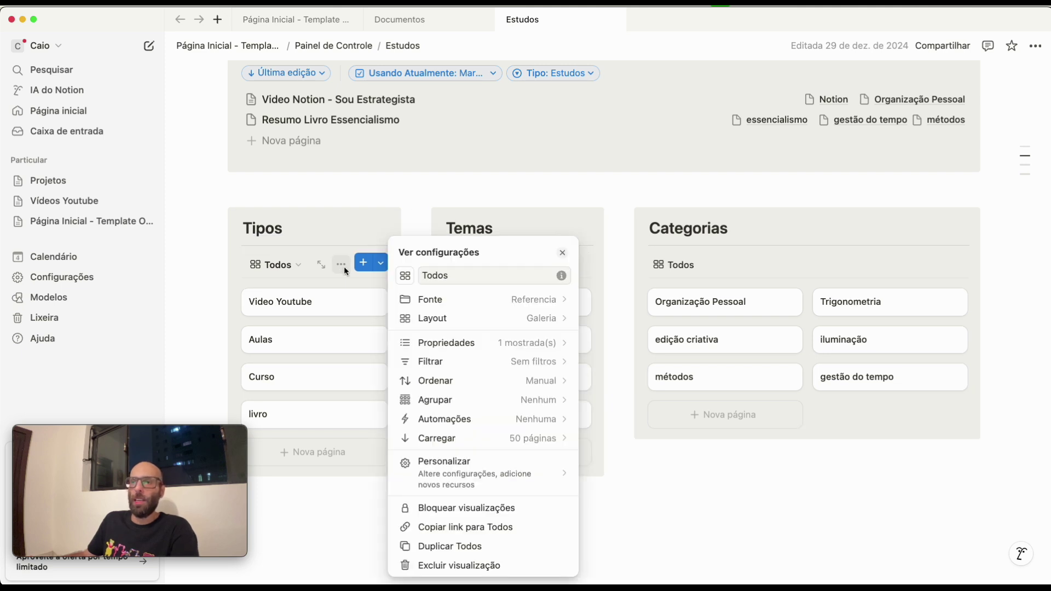
pyautogui.click(430, 362)
pyautogui.click(433, 389)
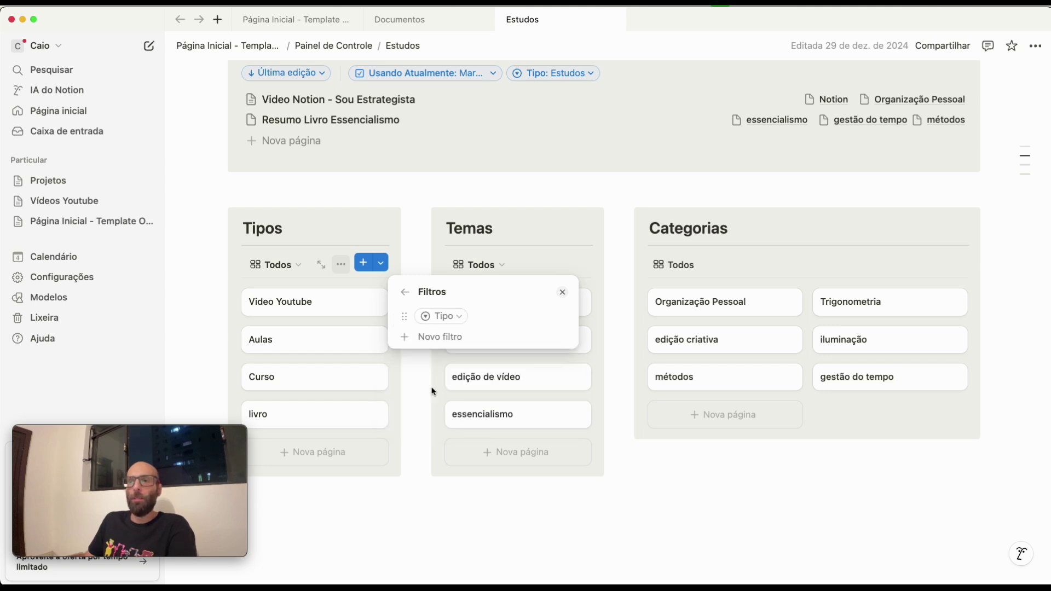
pyautogui.click(449, 321)
pyautogui.click(399, 383)
pyautogui.click(462, 505)
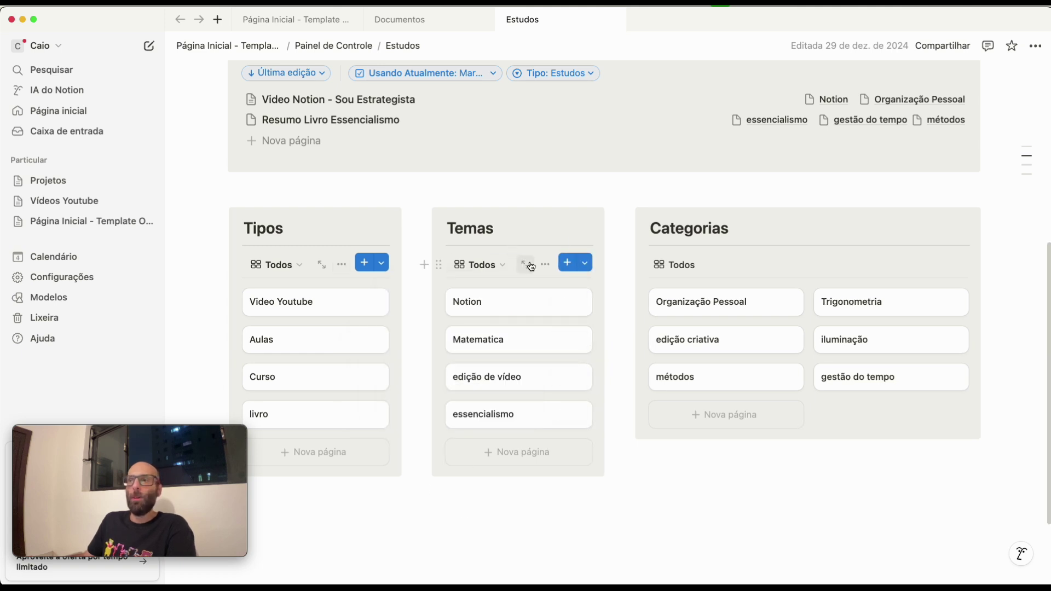
# - Filter the Todos view of the Temas section by Tipo: Estudos
pyautogui.click(548, 268)
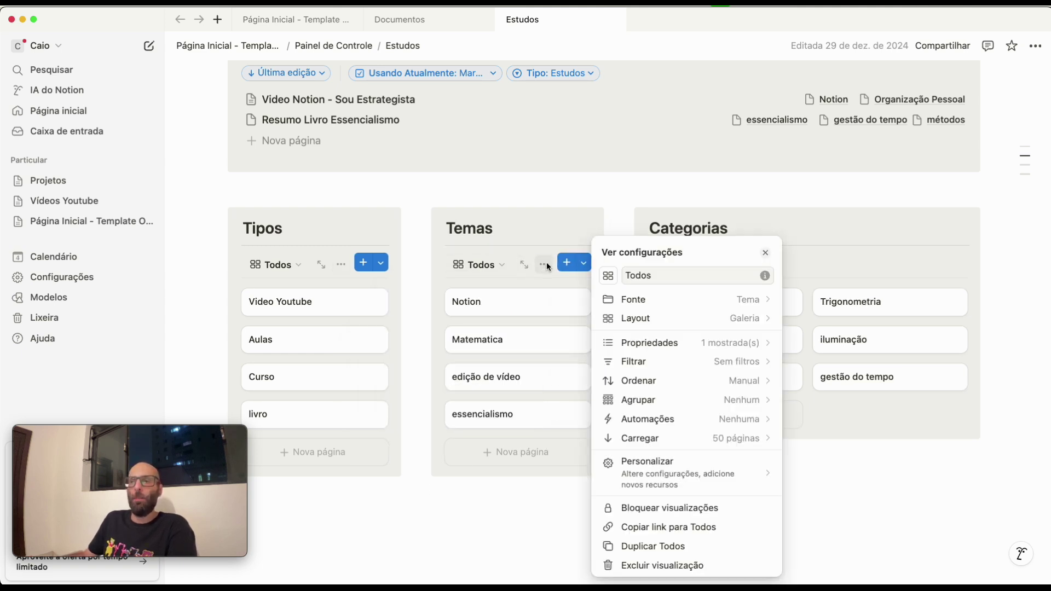
pyautogui.click(660, 362)
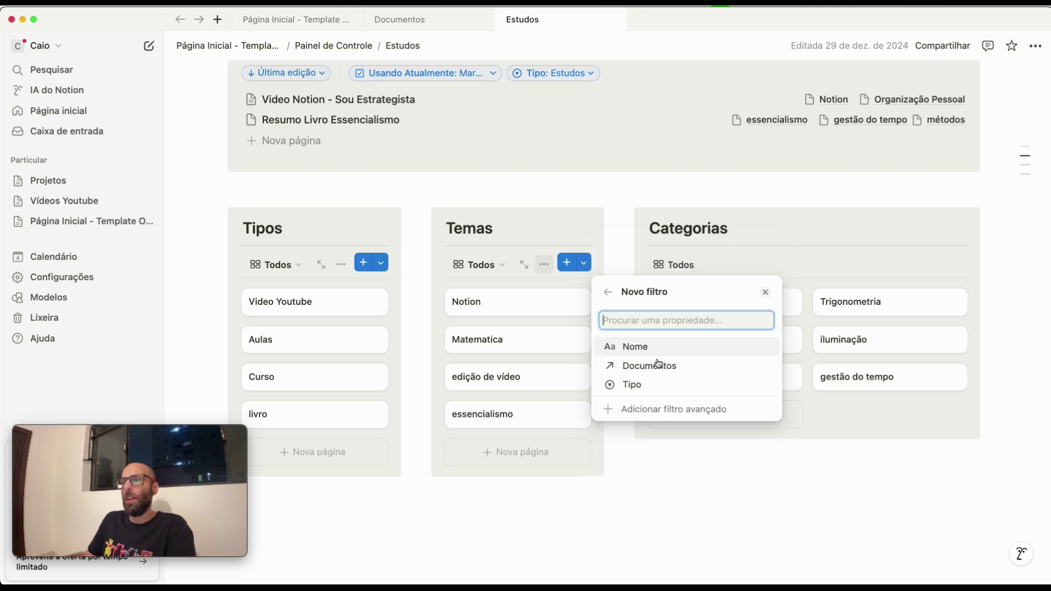
pyautogui.click(634, 386)
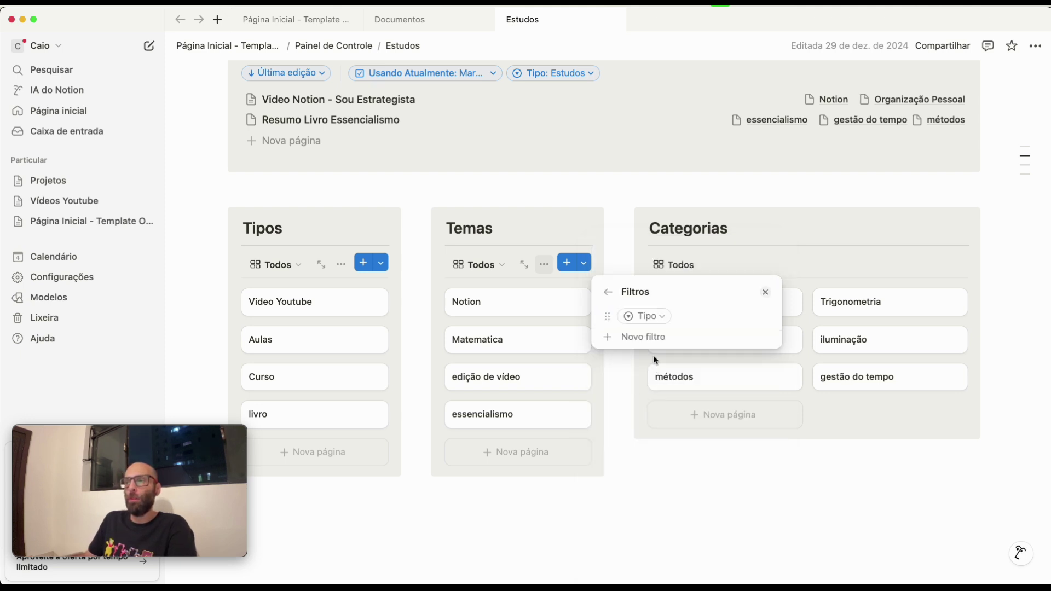
pyautogui.click(641, 316)
pyautogui.click(583, 383)
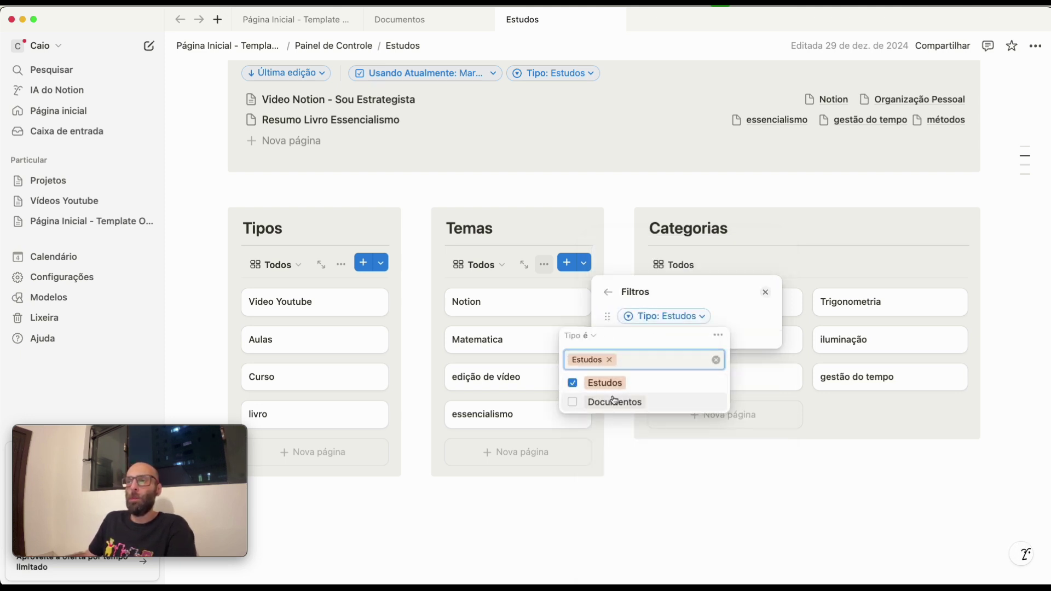
pyautogui.click(724, 504)
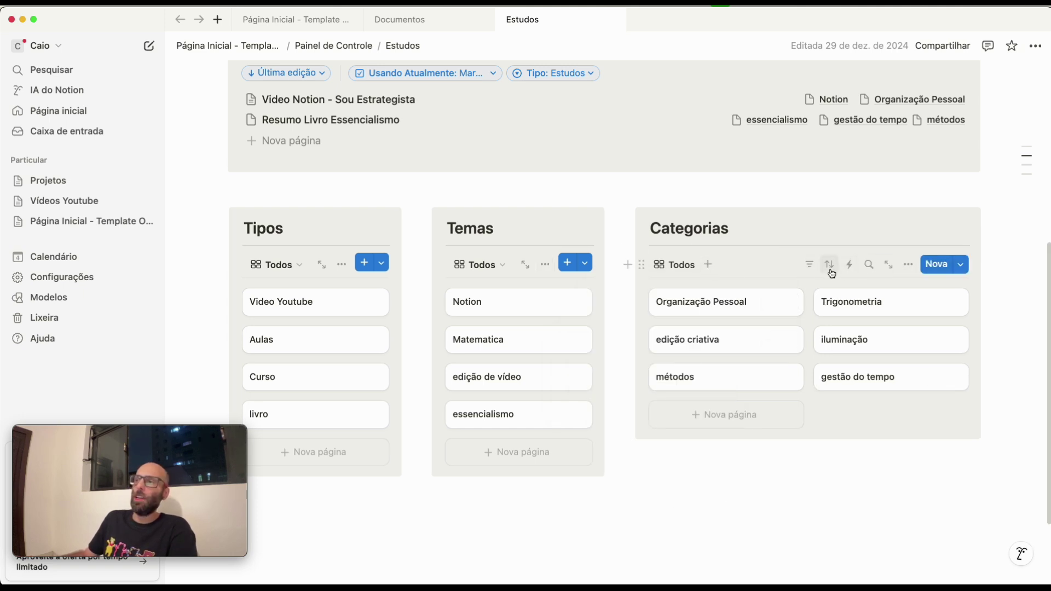
# - Filter the Todos view of the Categorias section by Tipo: Estudos
pyautogui.click(810, 268)
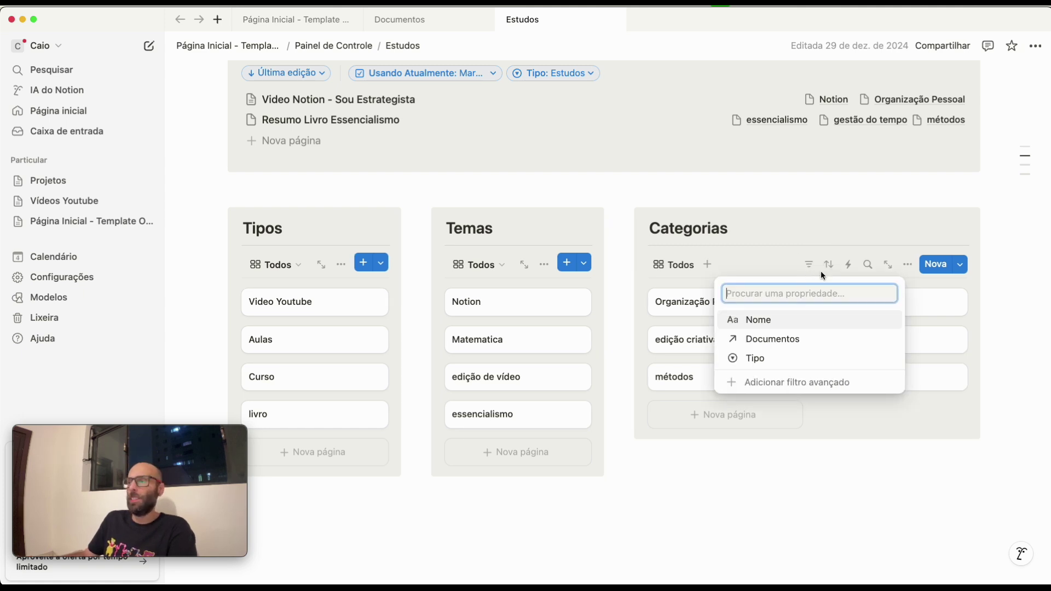
pyautogui.click(760, 357)
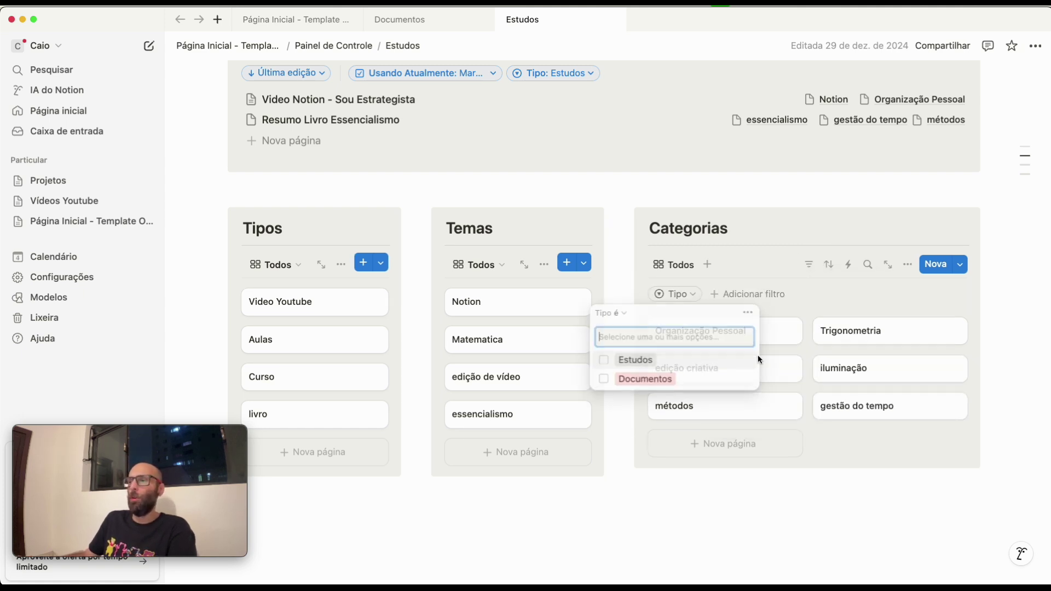
pyautogui.click(625, 364)
pyautogui.click(694, 502)
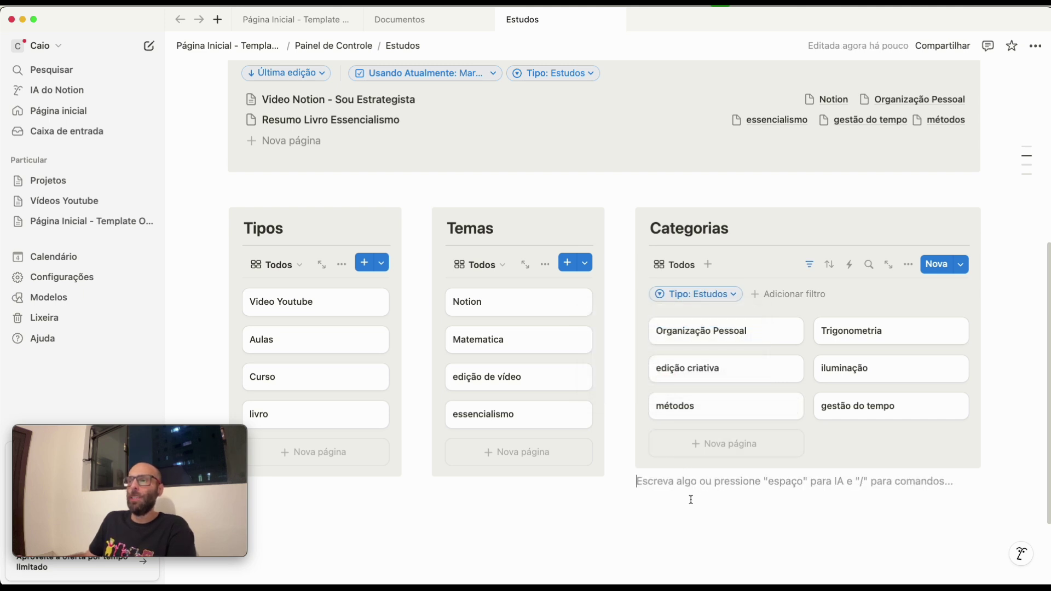
pyautogui.click(629, 542)
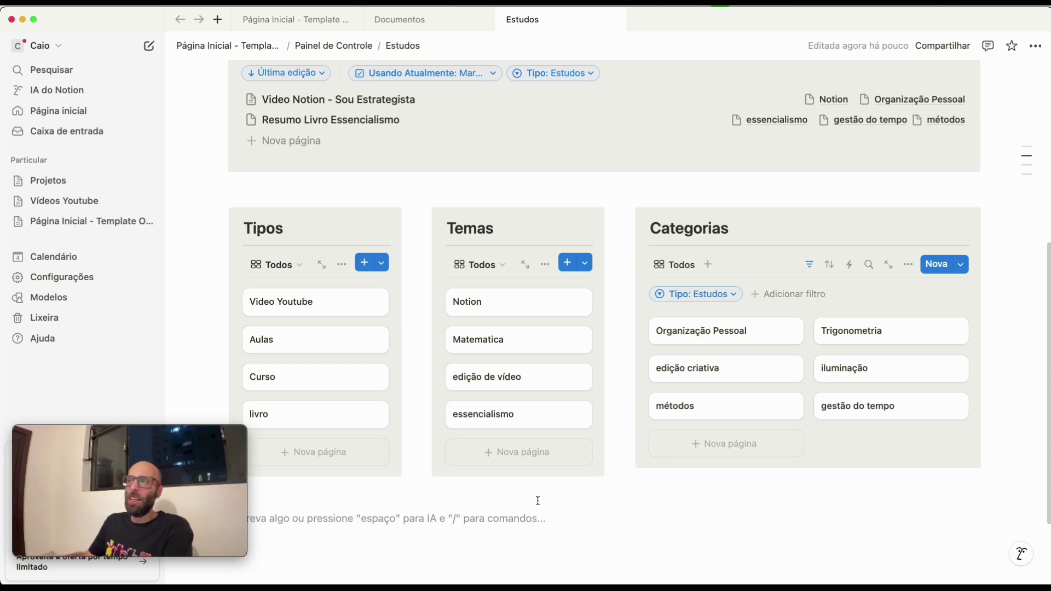
# - Select and copy all blocks of the Estudos page, from Central de Controle through the Tipos, Temas and Categorias sections
pyautogui.scroll(10, 441, 502)
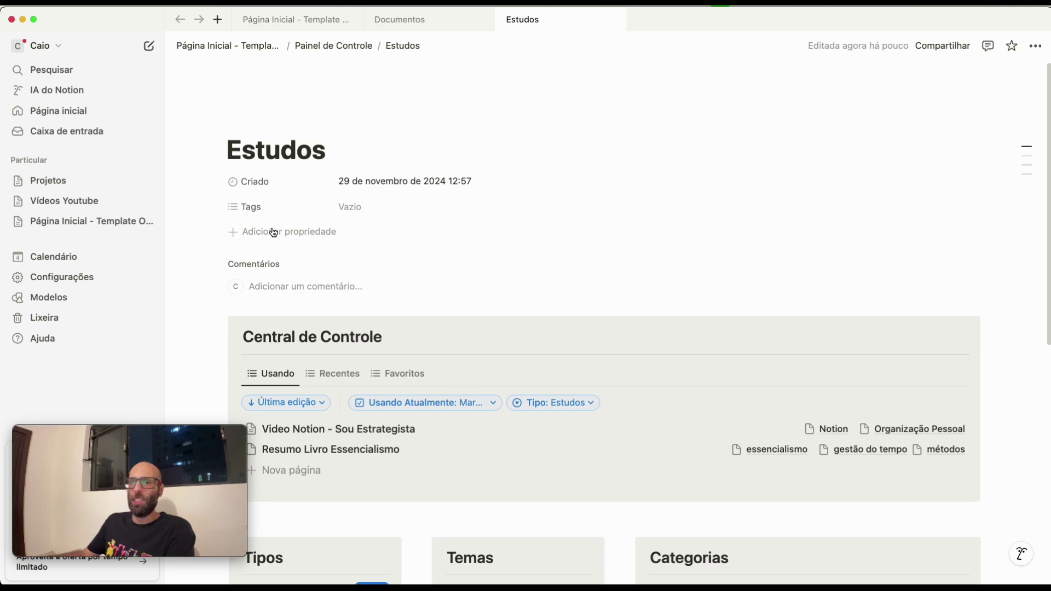
pyautogui.scroll(-3, 251, 261)
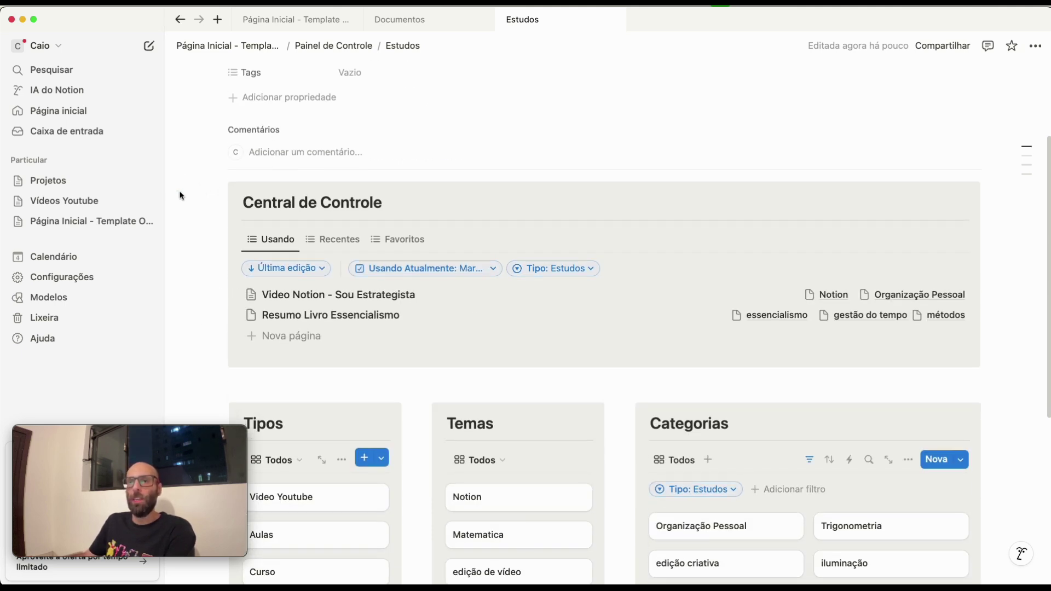
pyautogui.moveTo(231, 205); pyautogui.dragTo(257, 223)
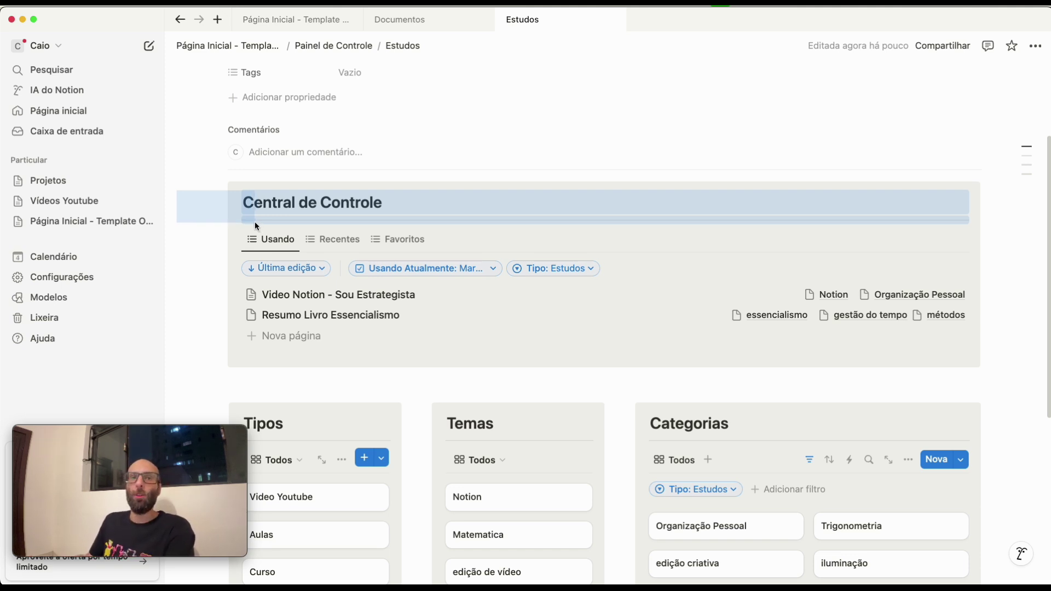
pyautogui.moveTo(256, 225); pyautogui.dragTo(356, 338)
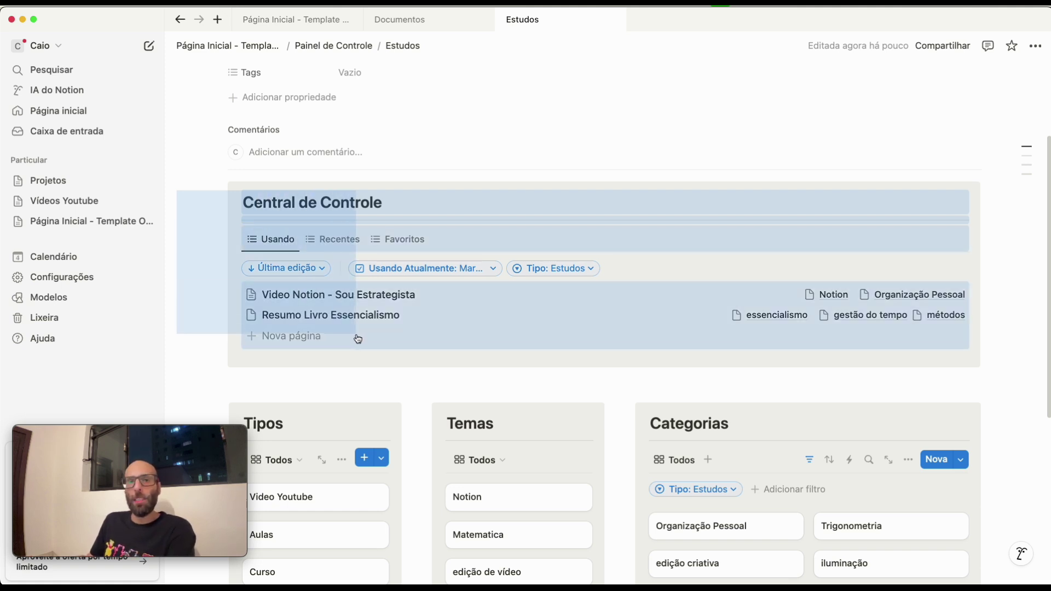
pyautogui.moveTo(361, 340); pyautogui.dragTo(507, 378)
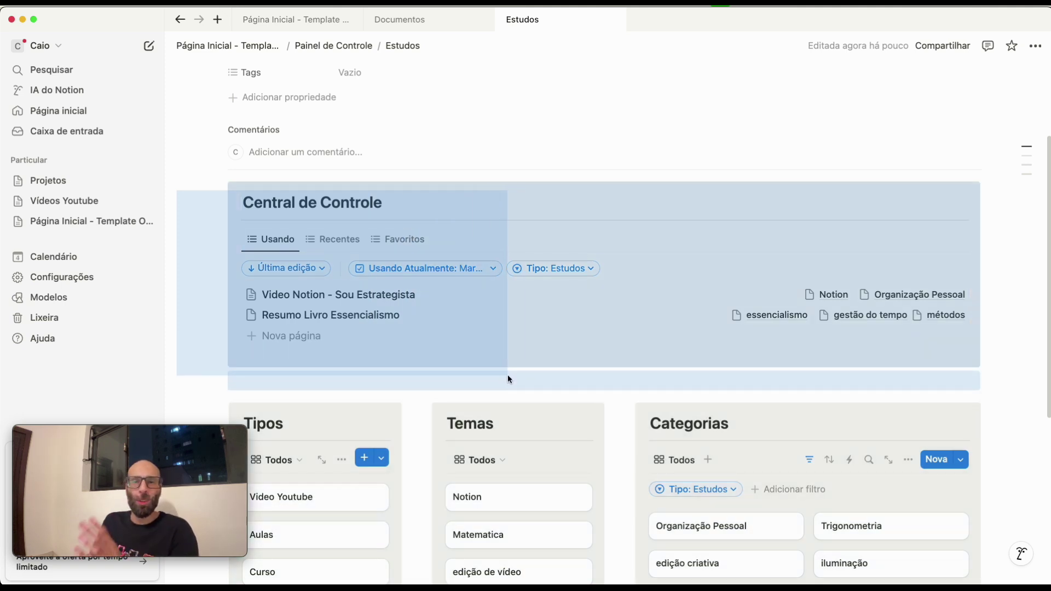
pyautogui.moveTo(507, 378); pyautogui.dragTo(974, 386)
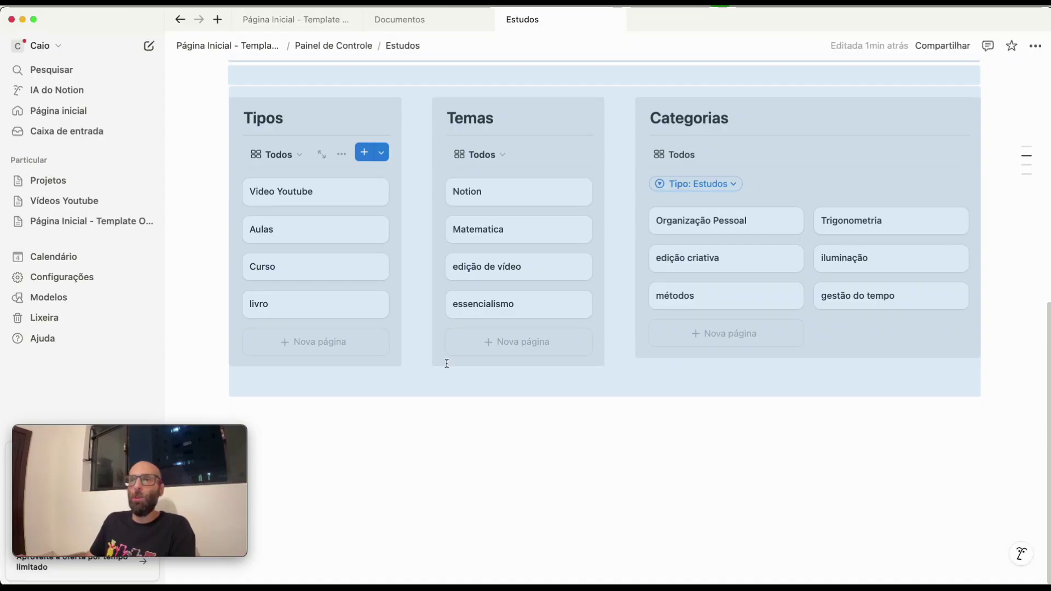
# - Return to the template's home page and open the Documentos page from Painel de Controle in its own tab
pyautogui.click(232, 48)
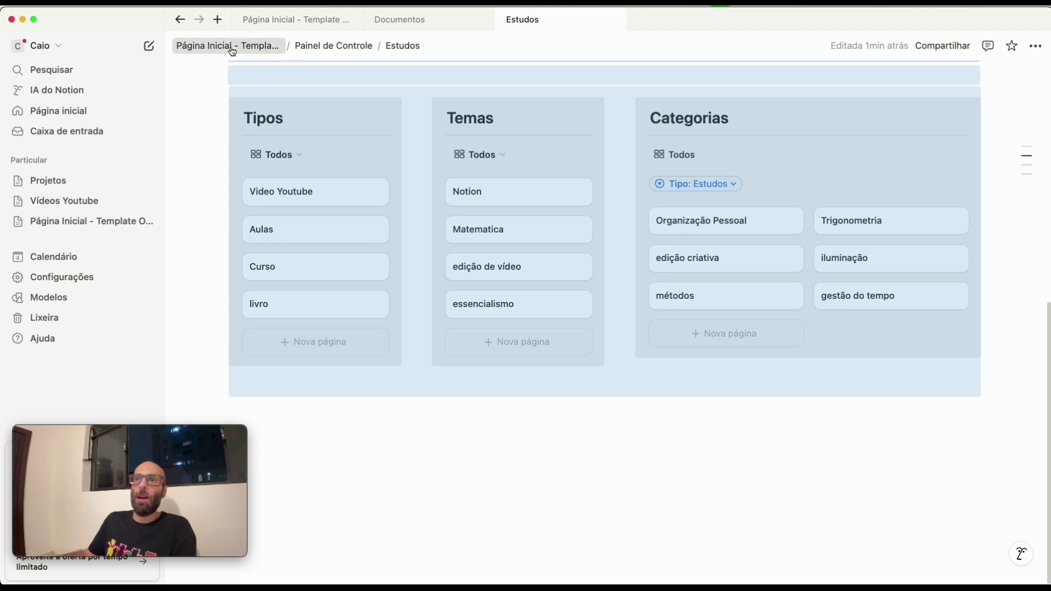
pyautogui.scroll(-3, 843, 356)
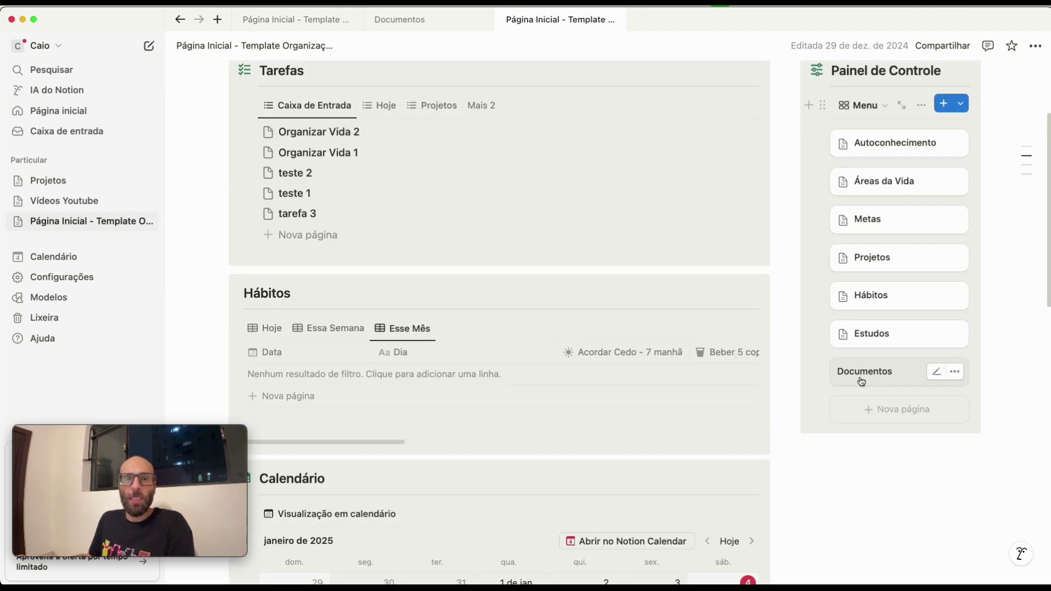
pyautogui.click(862, 378)
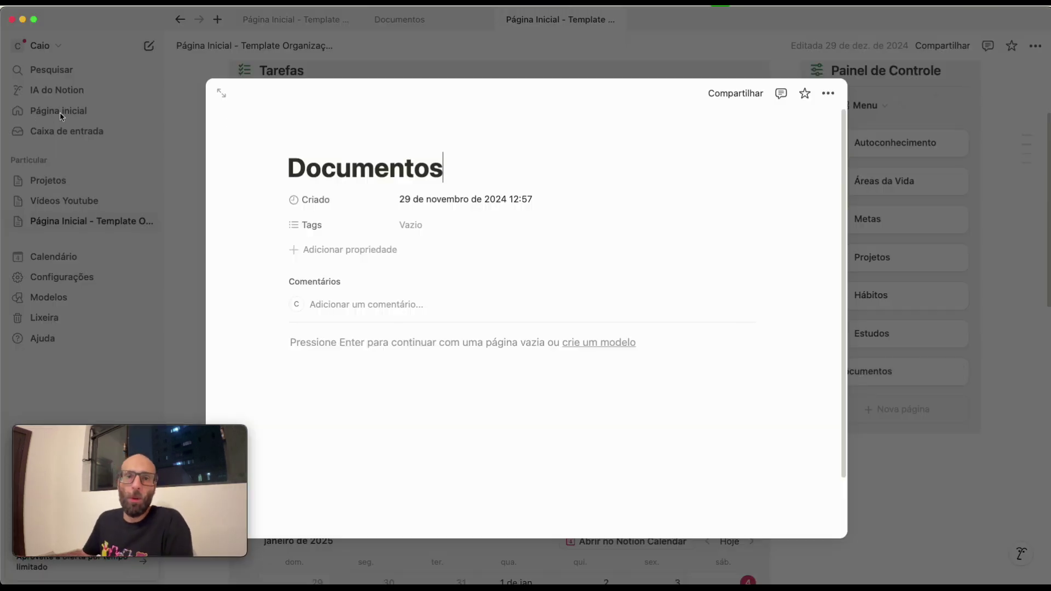
pyautogui.click(221, 99)
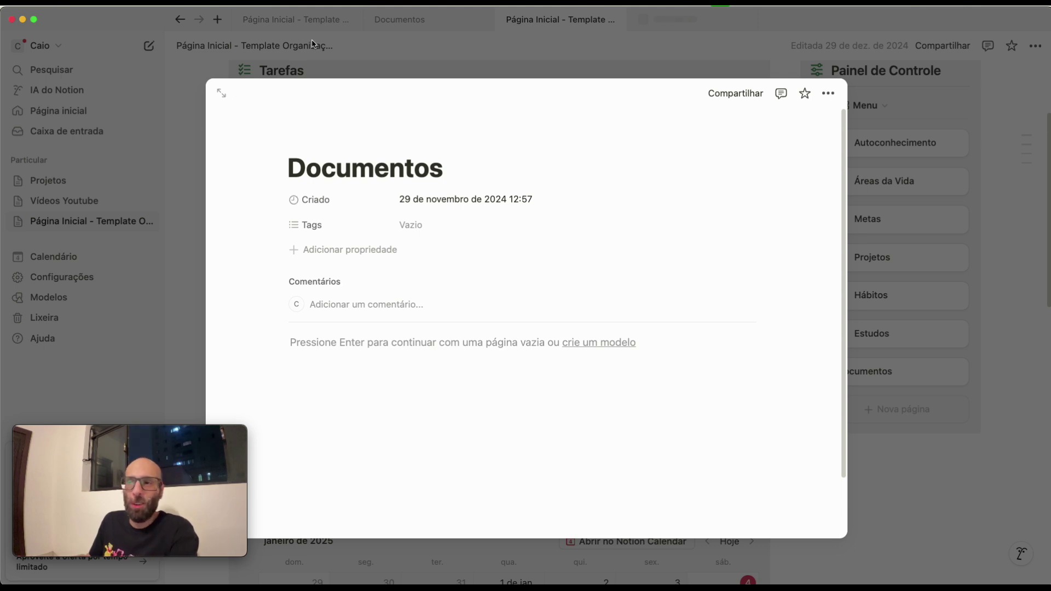
pyautogui.click(515, 52)
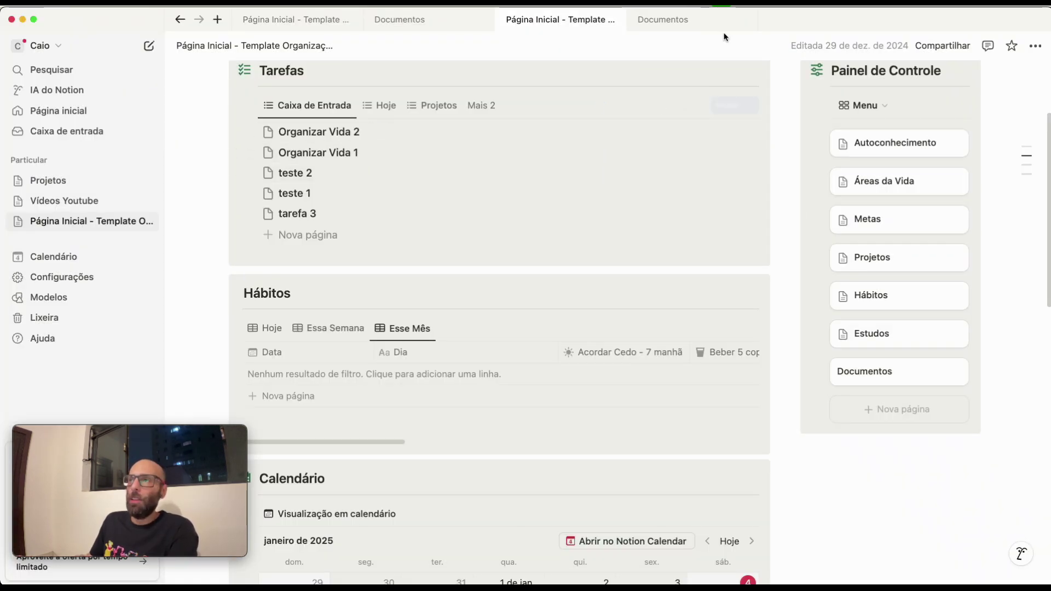
pyautogui.click(646, 20)
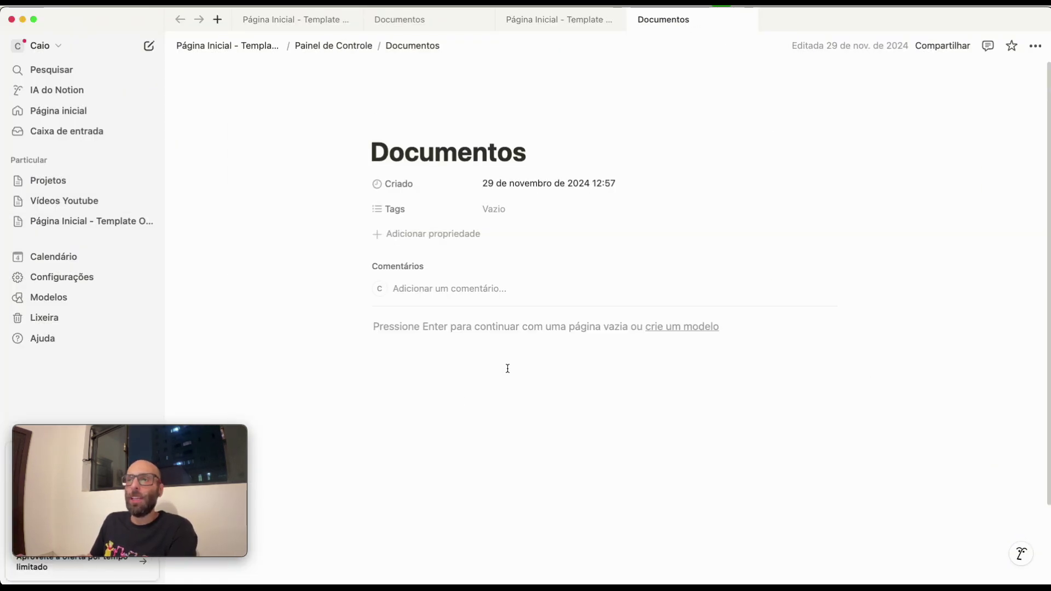
# - Paste the copied Estudos blocks into the empty body of the Documentos page and turn on Largura completa for it
pyautogui.press('Return')
pyautogui.click(648, 158)
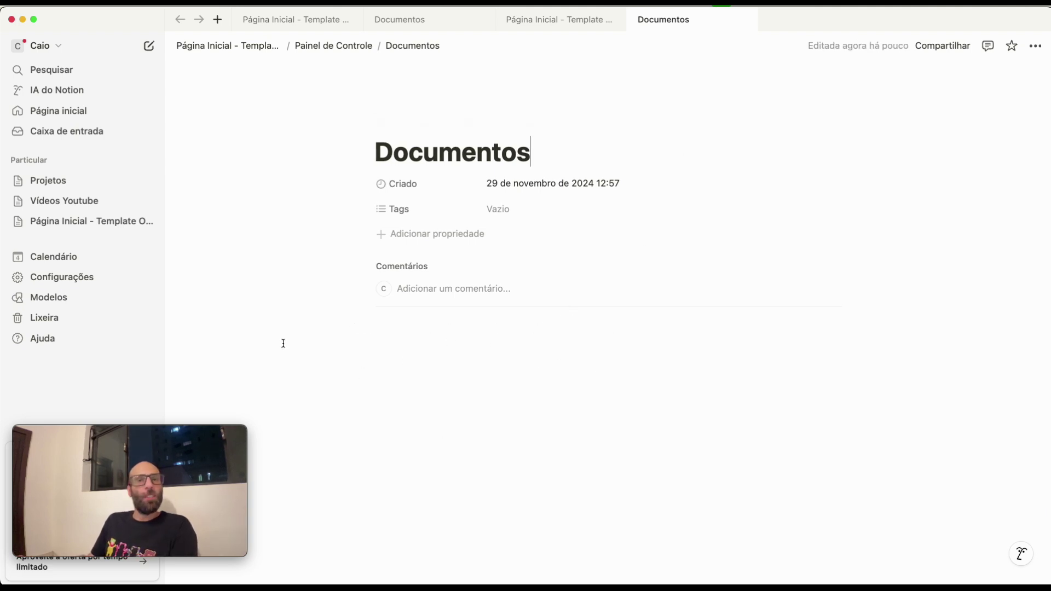
pyautogui.click(422, 344)
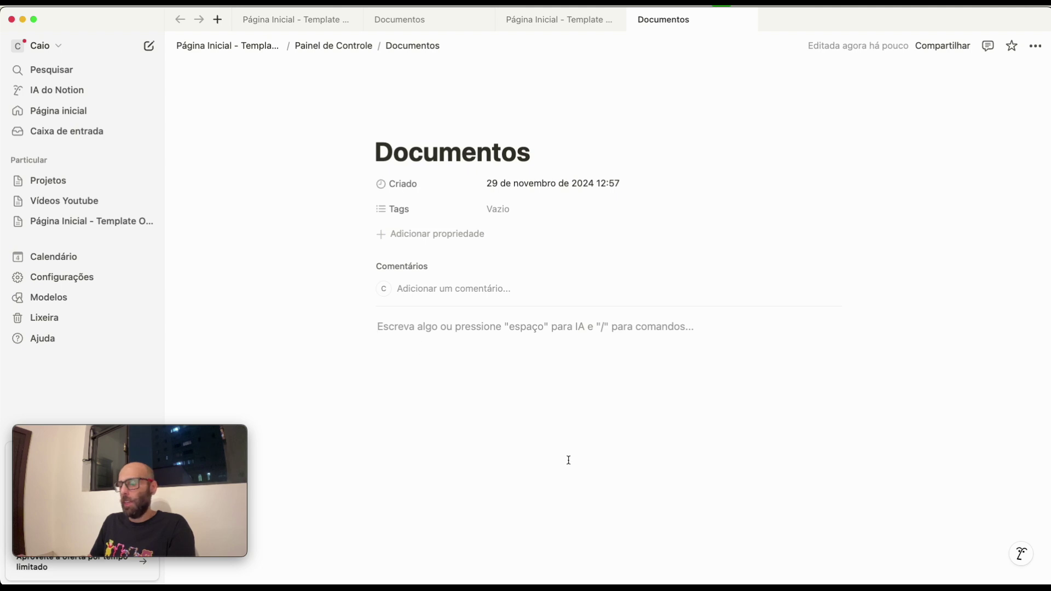
pyautogui.press('super+v')
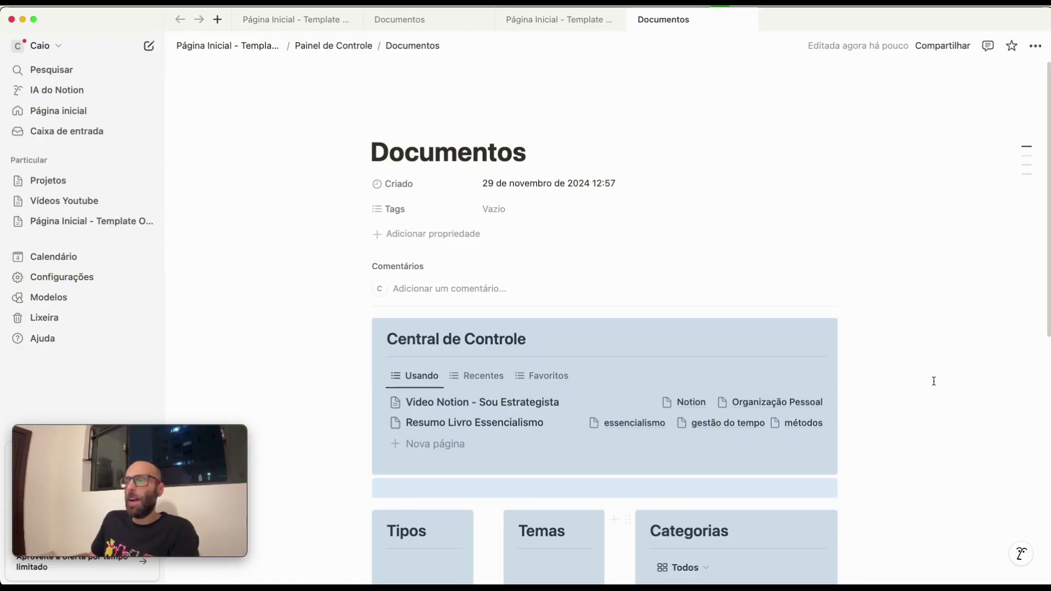
pyautogui.click(936, 377)
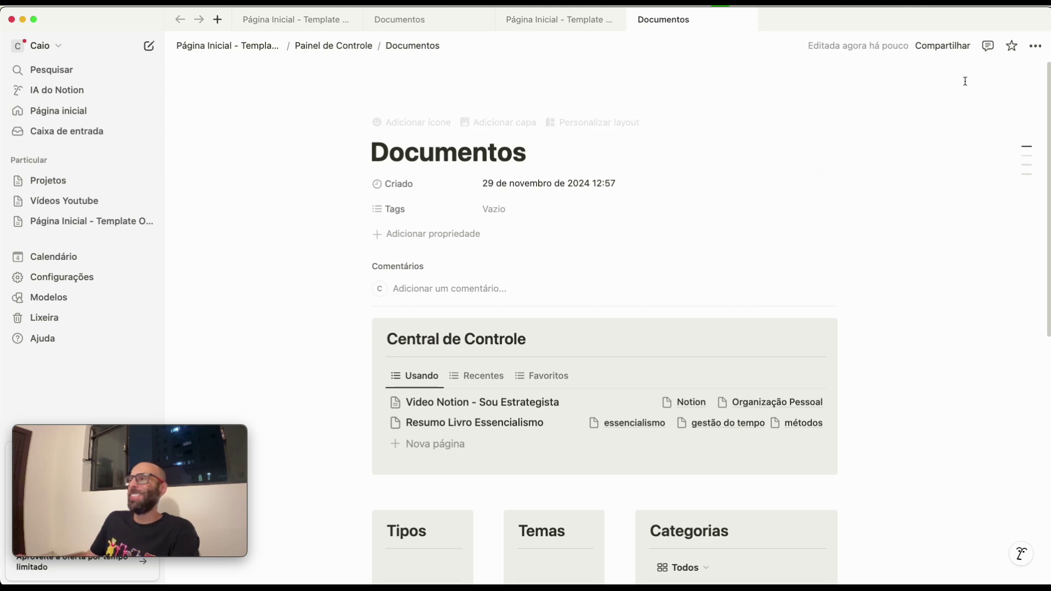
pyautogui.click(1036, 48)
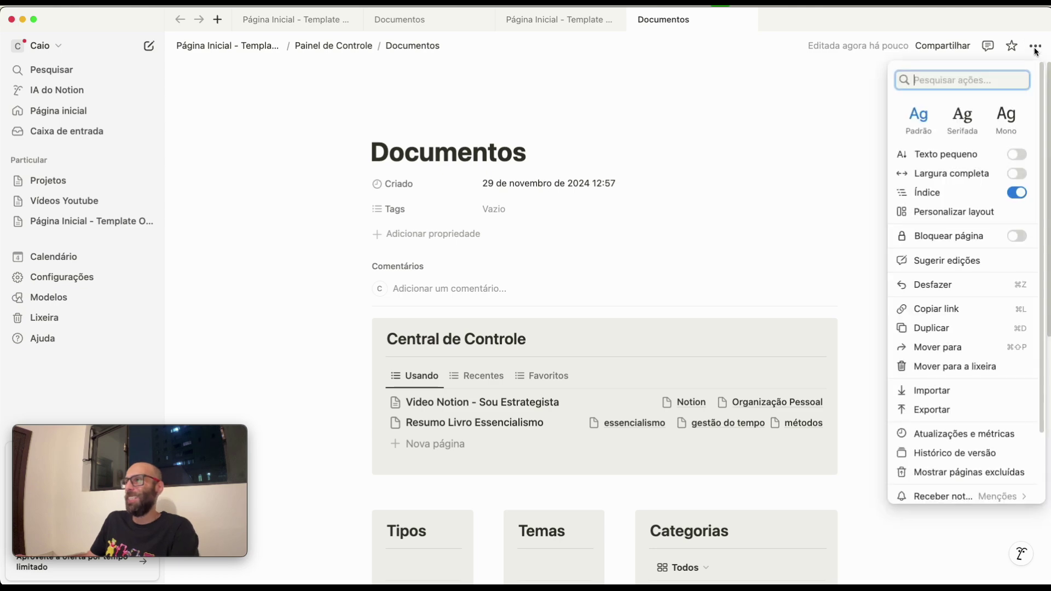
pyautogui.click(984, 176)
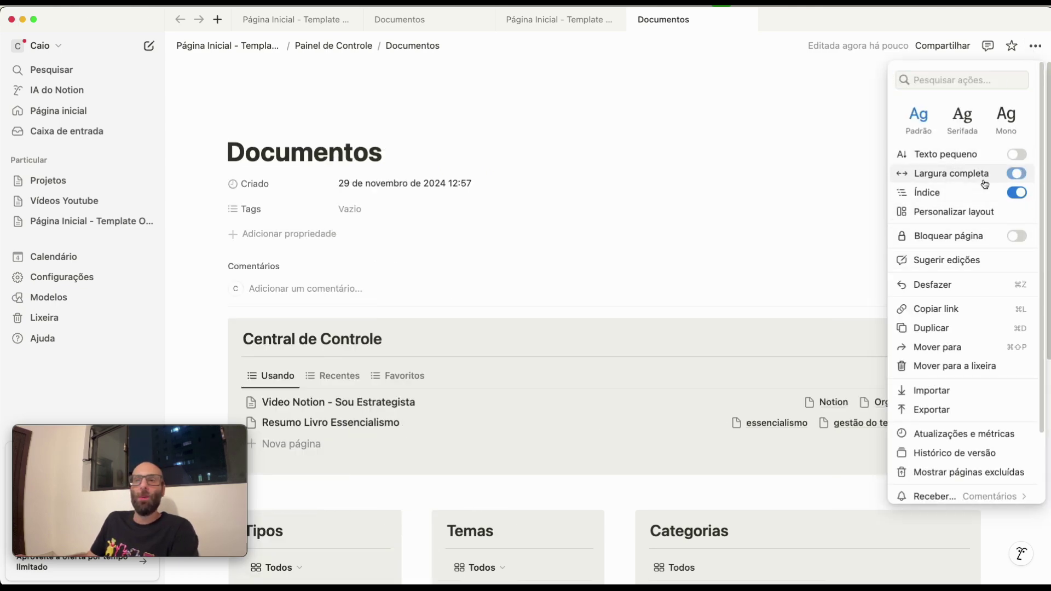
# - Change the Tipo filter of the Usando view in Central de Controle from Estudos to Documentos
pyautogui.click(679, 187)
pyautogui.scroll(10, 770, 215)
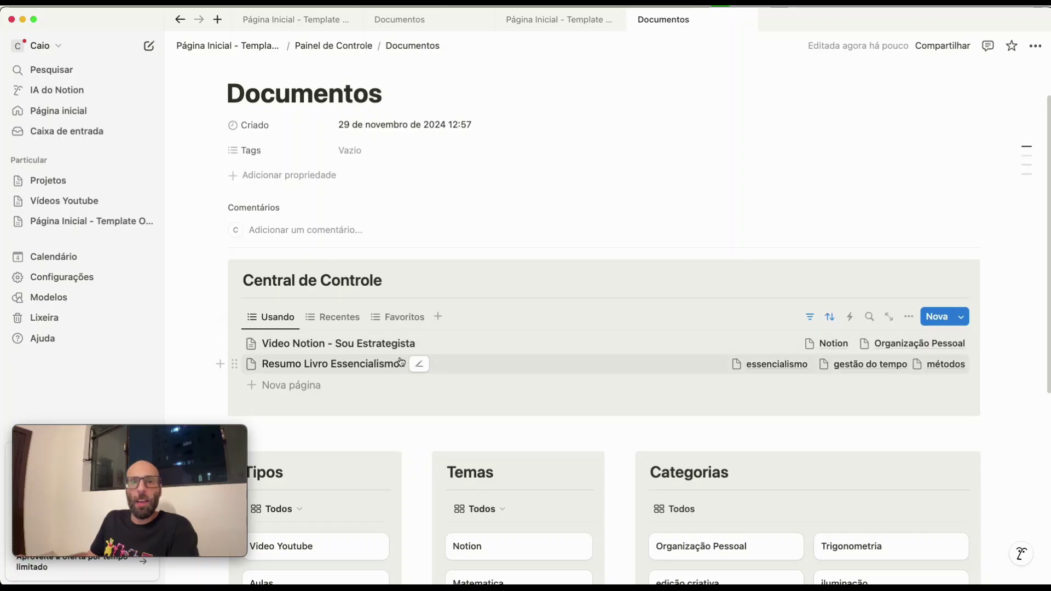
pyautogui.click(276, 326)
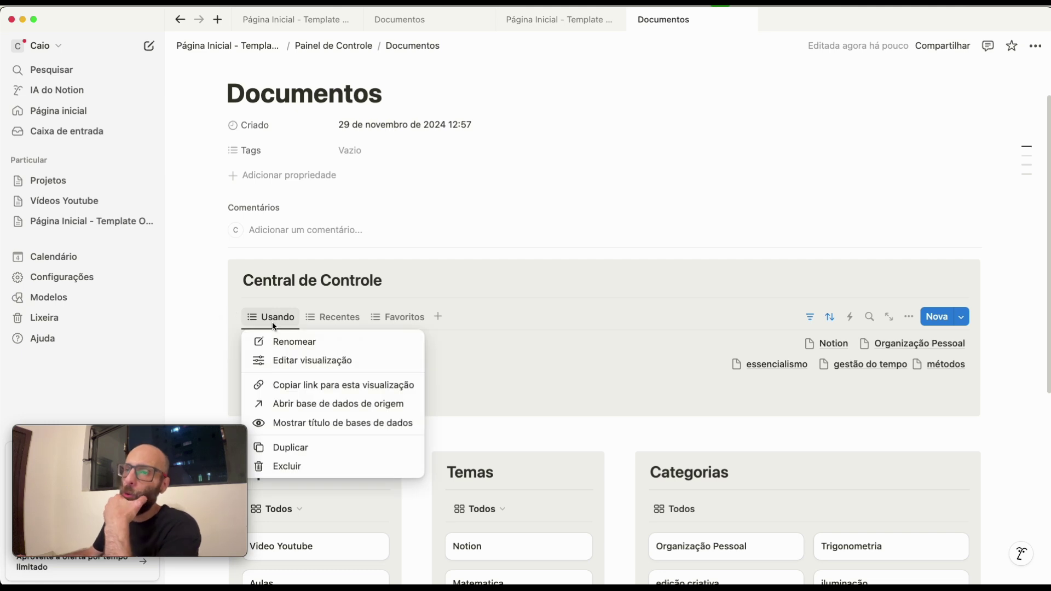
pyautogui.click(468, 261)
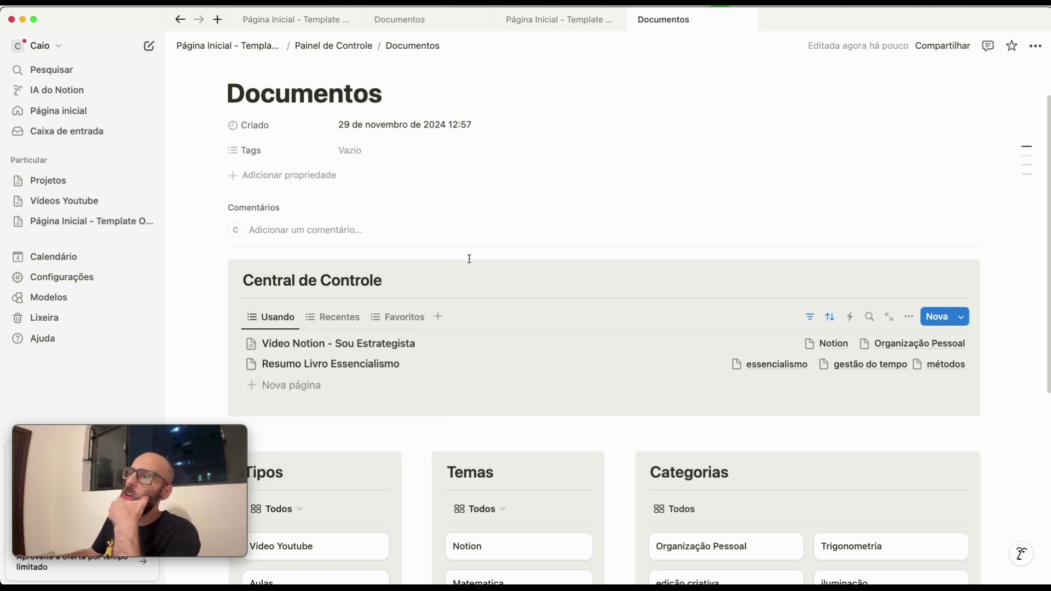
pyautogui.click(810, 320)
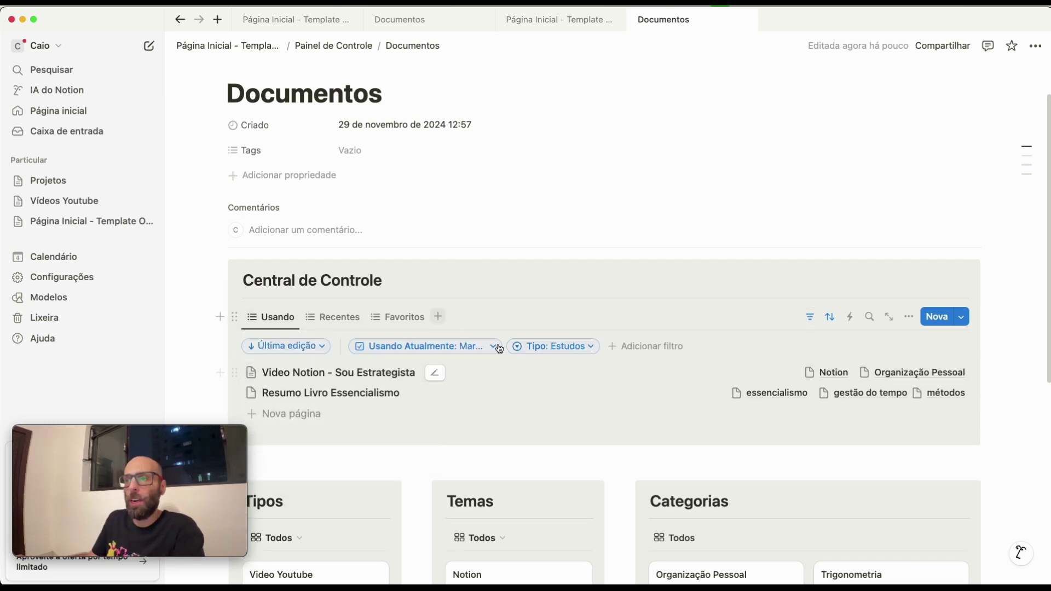
pyautogui.click(541, 353)
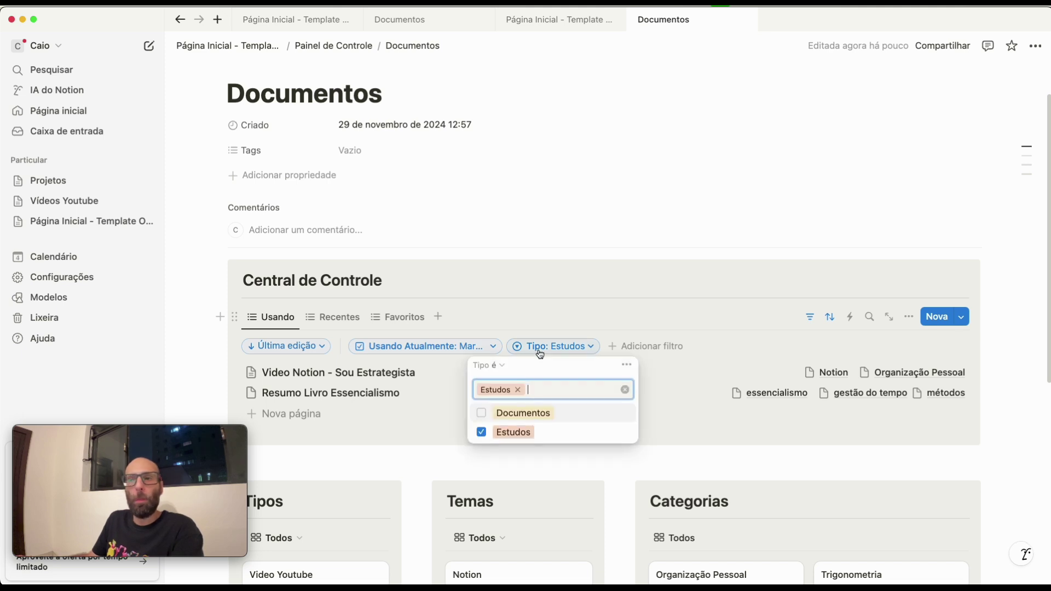
pyautogui.click(500, 413)
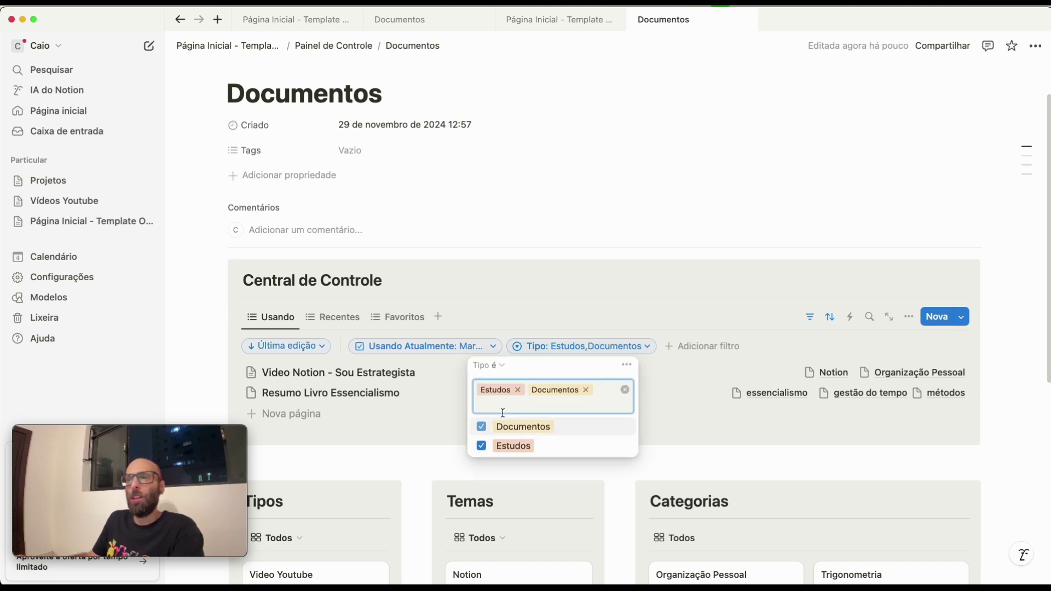
pyautogui.click(485, 444)
pyautogui.click(558, 230)
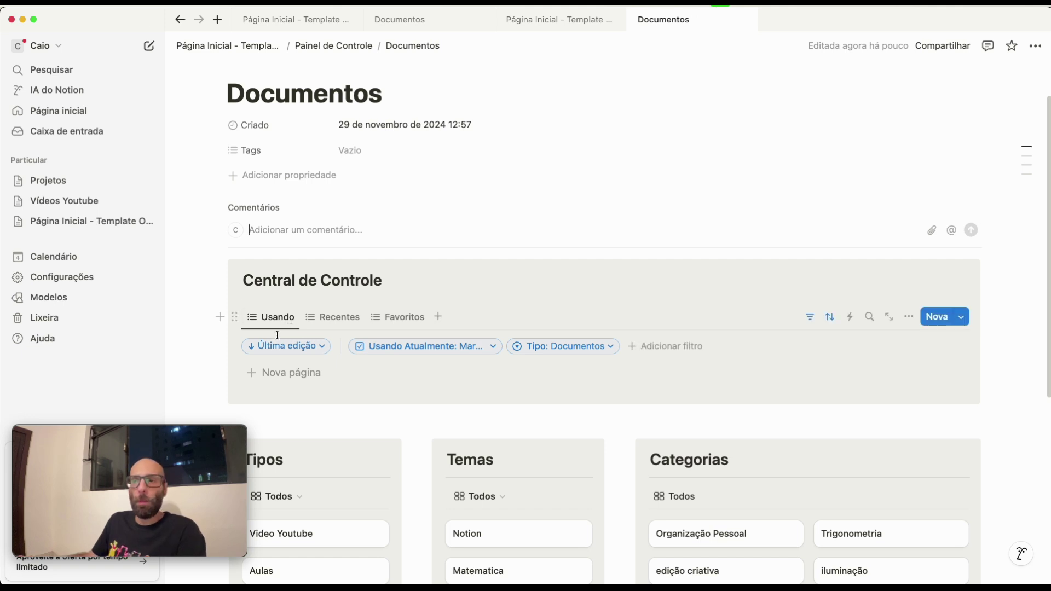
# - Set the Tipo filter of the Recentes view in Central de Controle to Documentos only
pyautogui.click(340, 320)
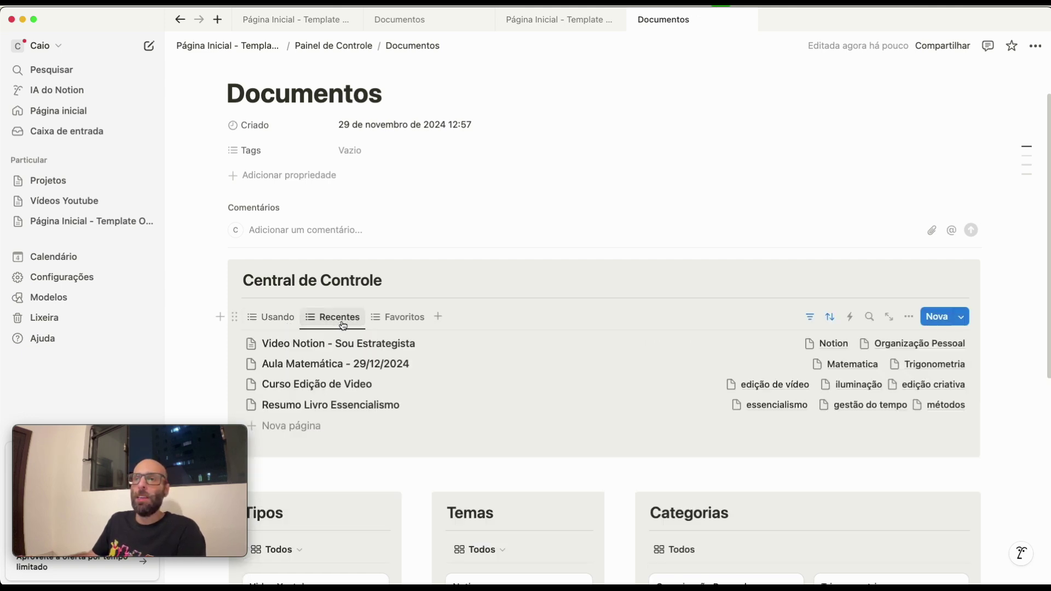
pyautogui.click(812, 320)
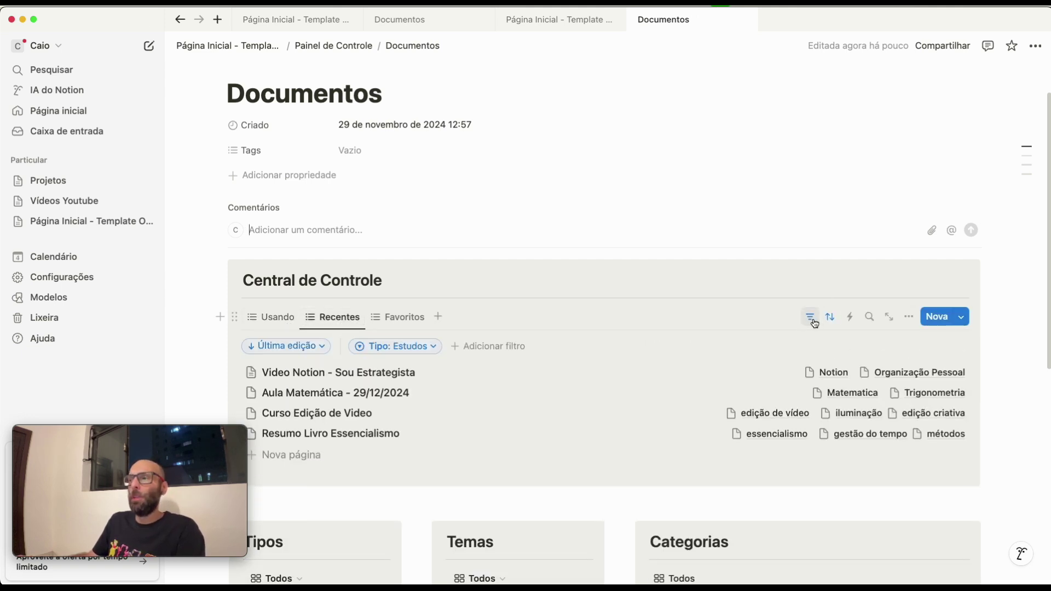
pyautogui.click(424, 350)
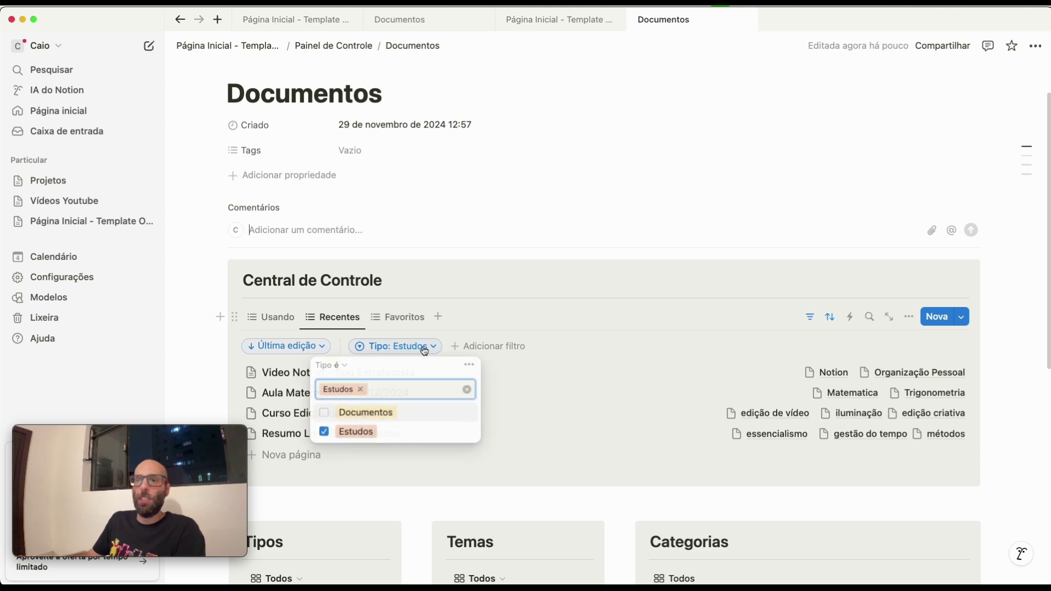
pyautogui.click(328, 415)
pyautogui.click(324, 444)
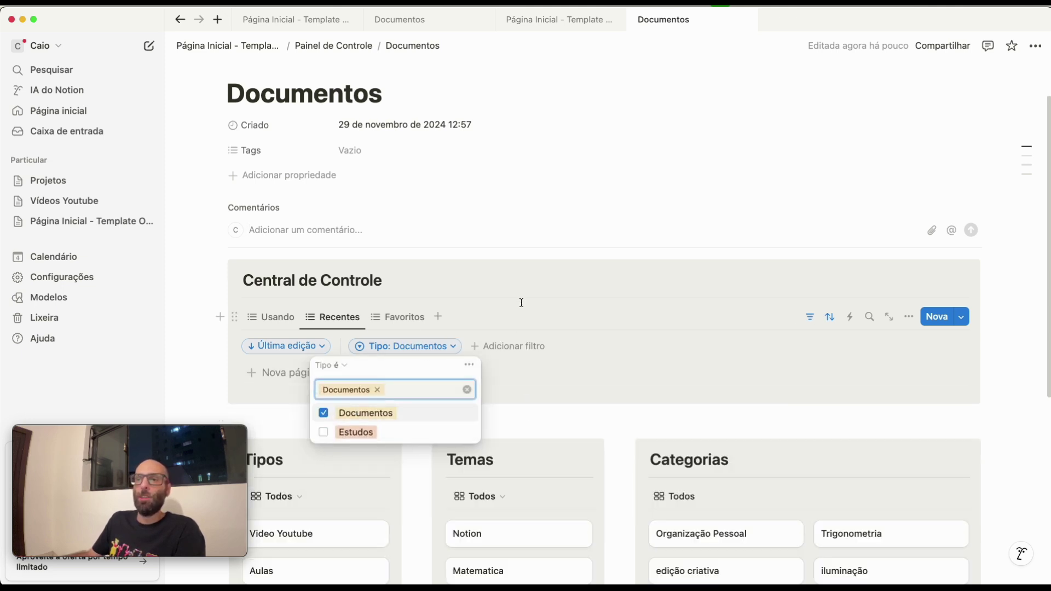
pyautogui.press('Escape')
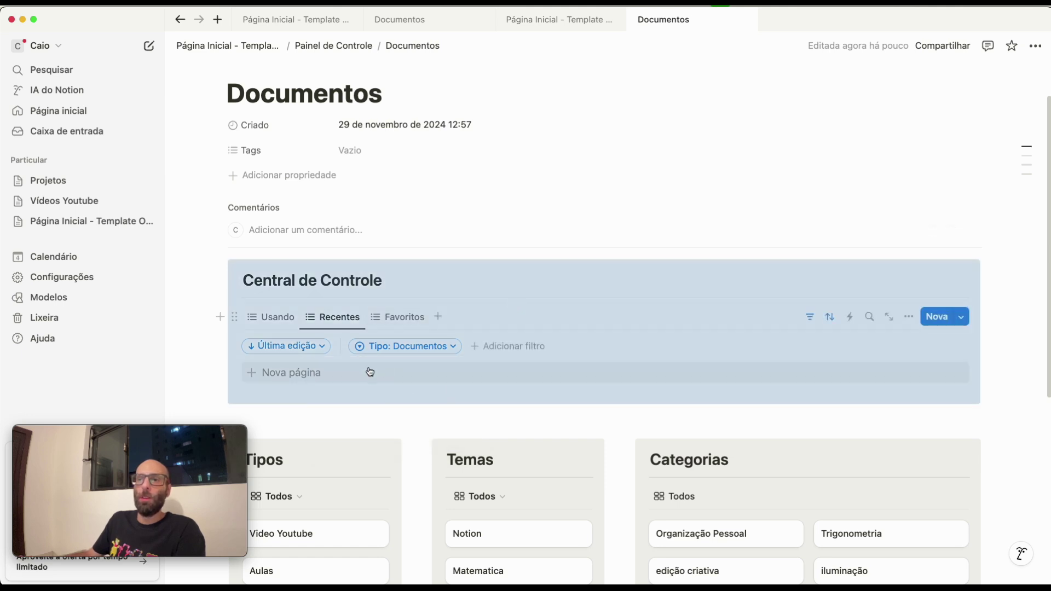
# - Filter the Favoritos view in Central de Controle by Tipo: Documentos instead of Estudos
pyautogui.click(405, 323)
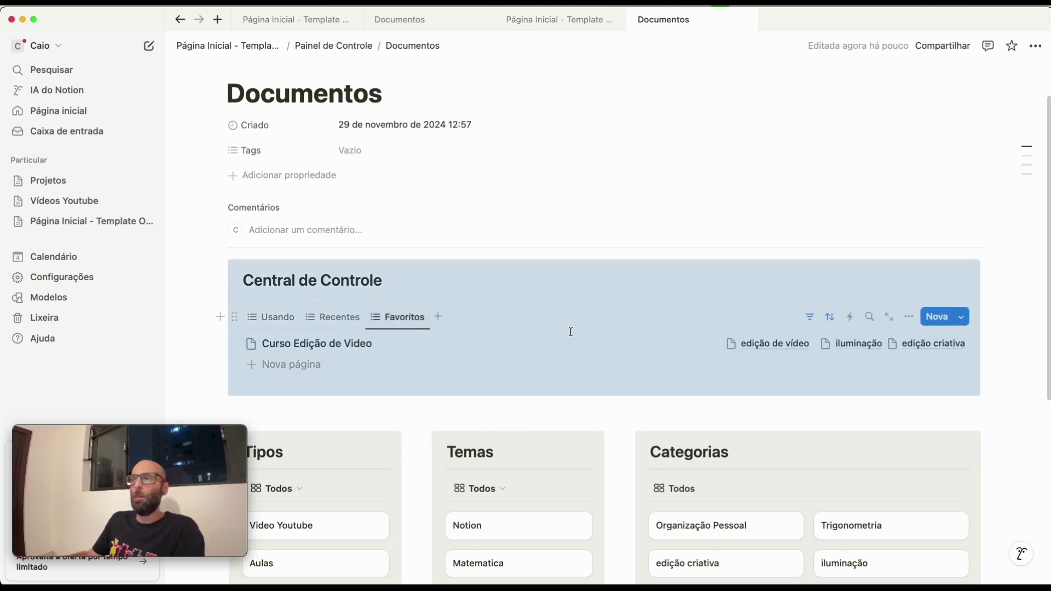
pyautogui.click(815, 321)
pyautogui.click(500, 347)
pyautogui.click(450, 432)
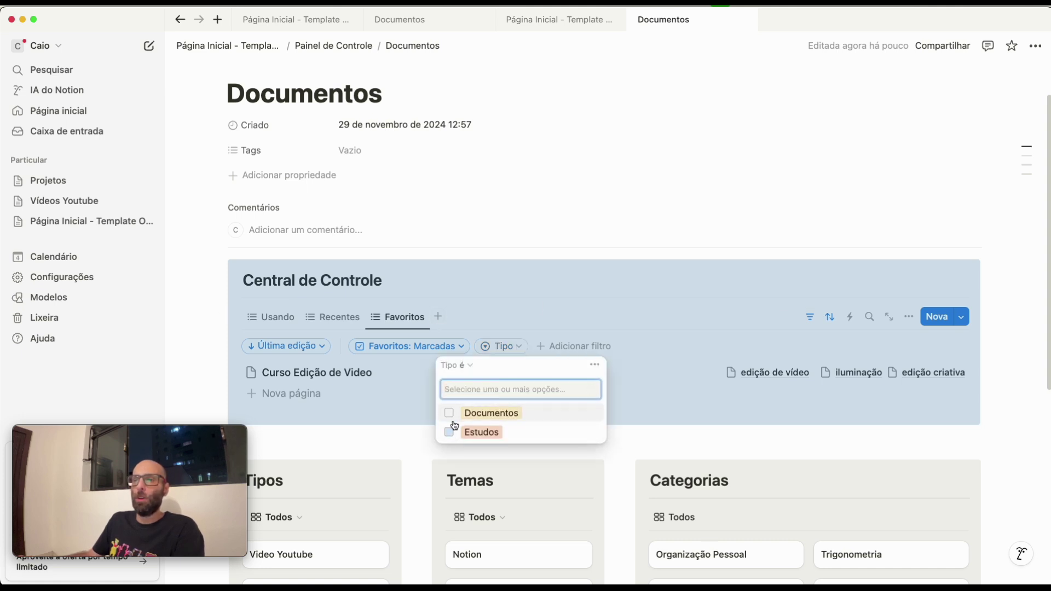
pyautogui.click(449, 413)
pyautogui.click(583, 263)
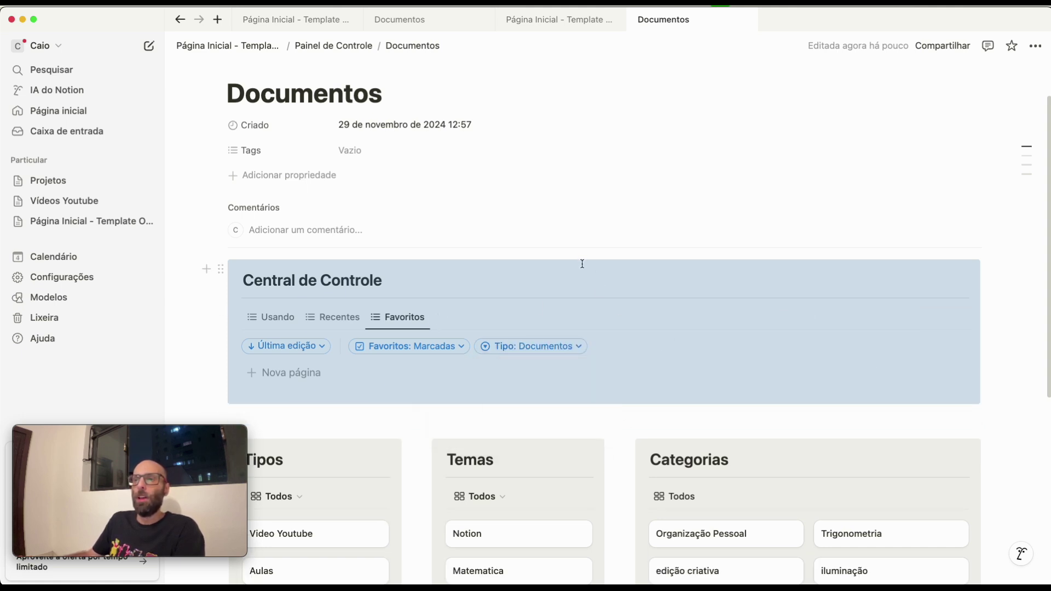
# - Hide the filter bar in the Usando, Recentes and Favoritos views of Central de Controle
pyautogui.click(323, 318)
pyautogui.click(276, 317)
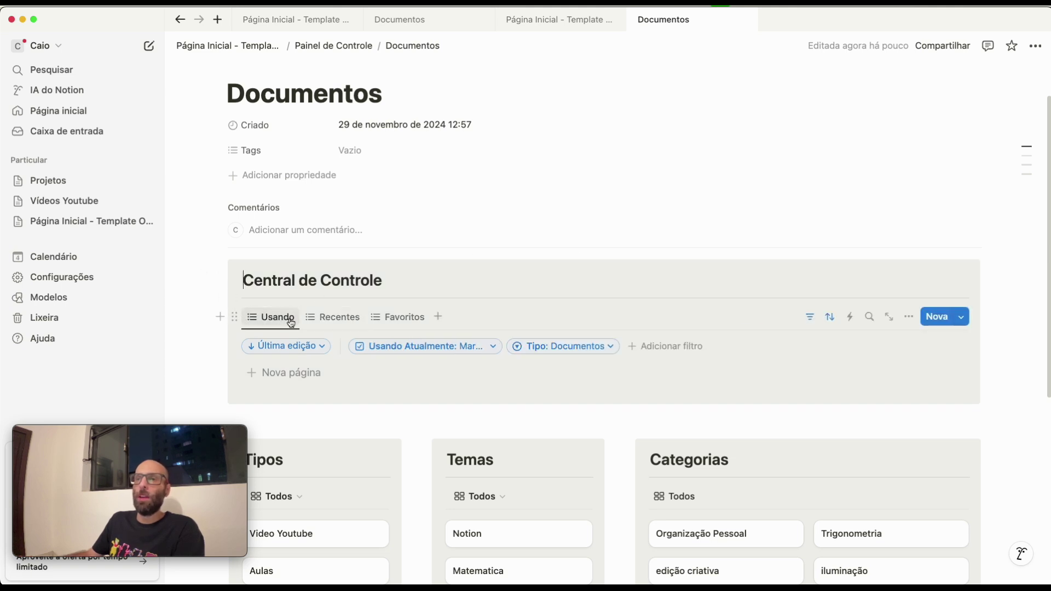
pyautogui.scroll(-1, 368, 324)
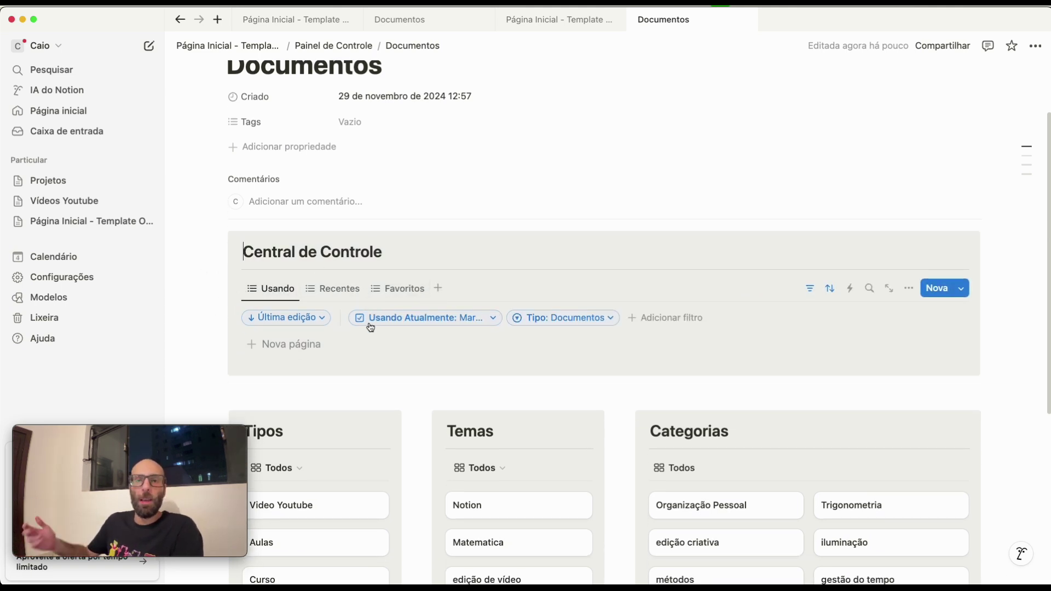
pyautogui.click(810, 288)
pyautogui.click(320, 289)
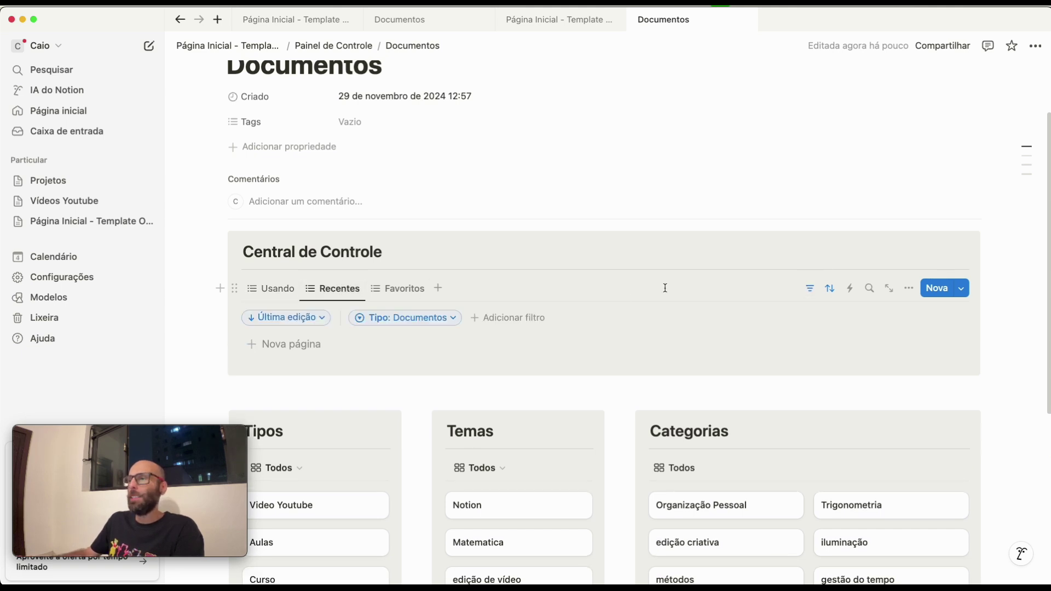
pyautogui.click(810, 288)
pyautogui.click(415, 291)
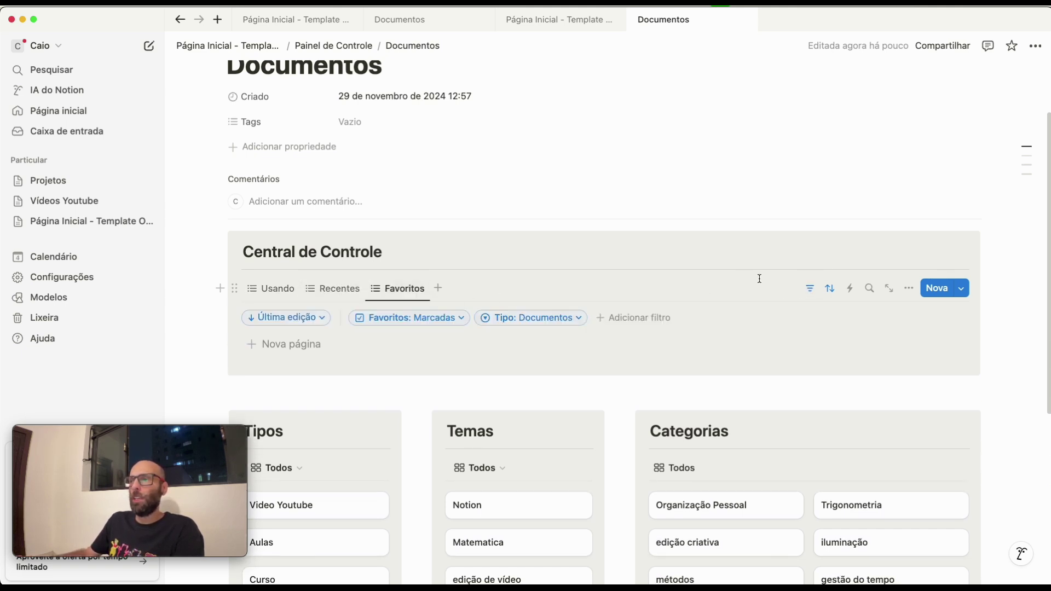
pyautogui.click(811, 287)
# - Switch the Tipo filter of the Todos view in the Tipos section to Documentos only
pyautogui.scroll(-2, 565, 293)
pyautogui.scroll(-3, 545, 245)
pyautogui.moveTo(438, 229); pyautogui.dragTo(368, 261)
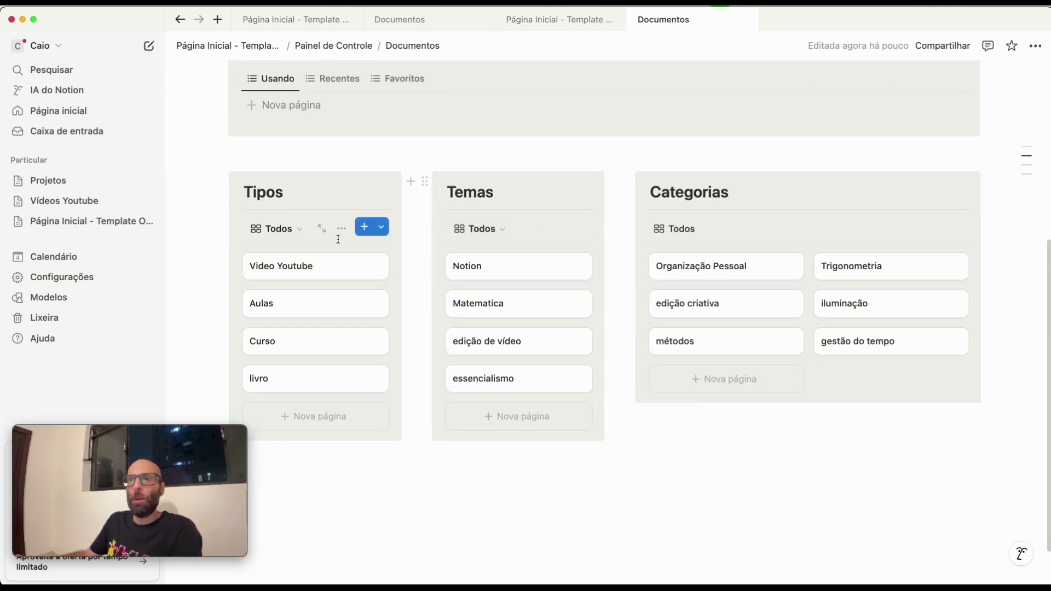
pyautogui.click(339, 228)
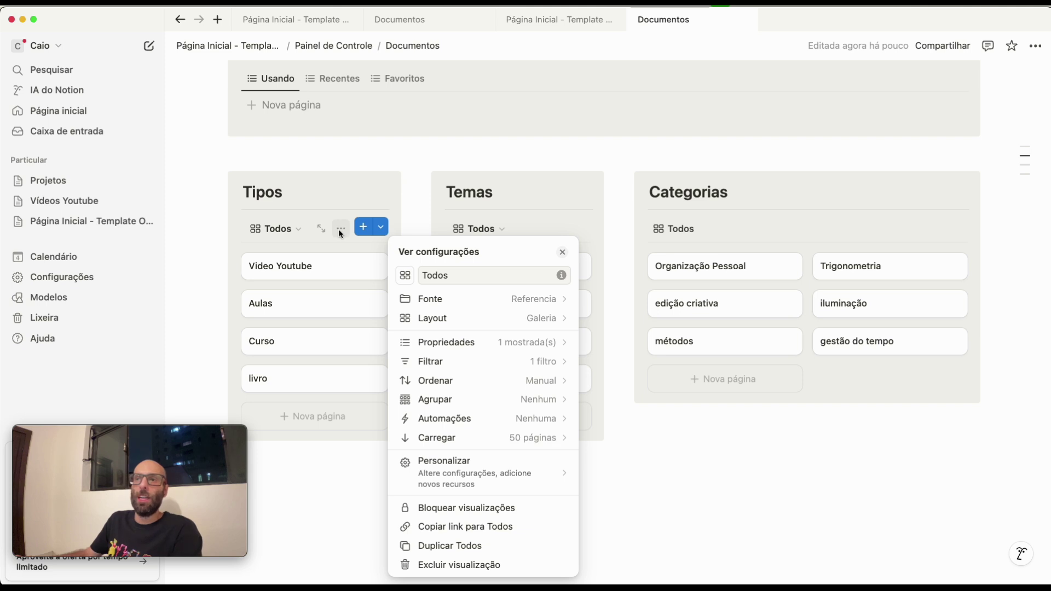
pyautogui.click(440, 363)
pyautogui.click(459, 284)
pyautogui.click(423, 367)
pyautogui.click(405, 359)
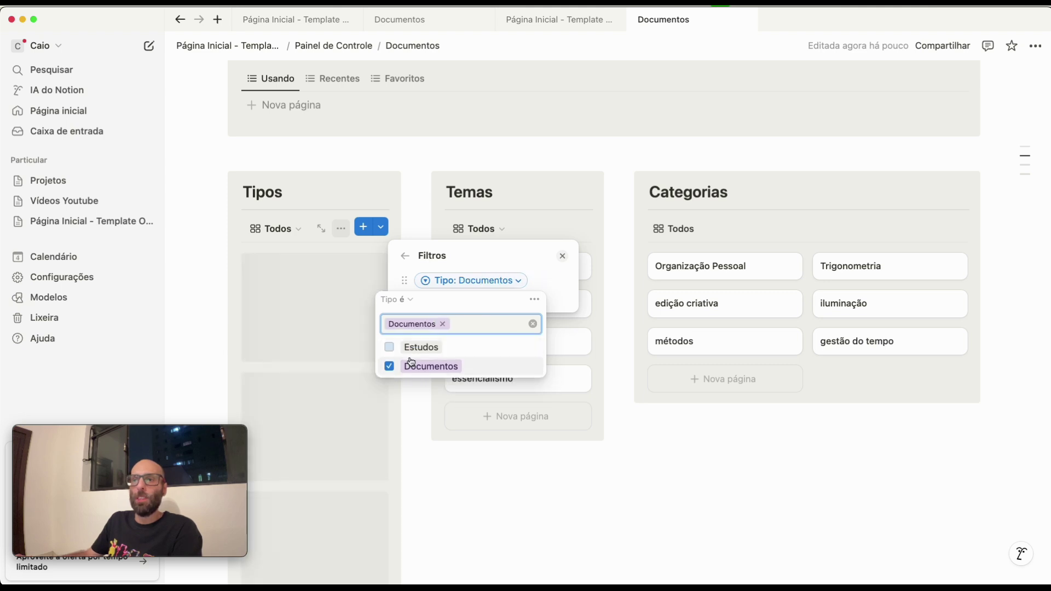
pyautogui.click(380, 464)
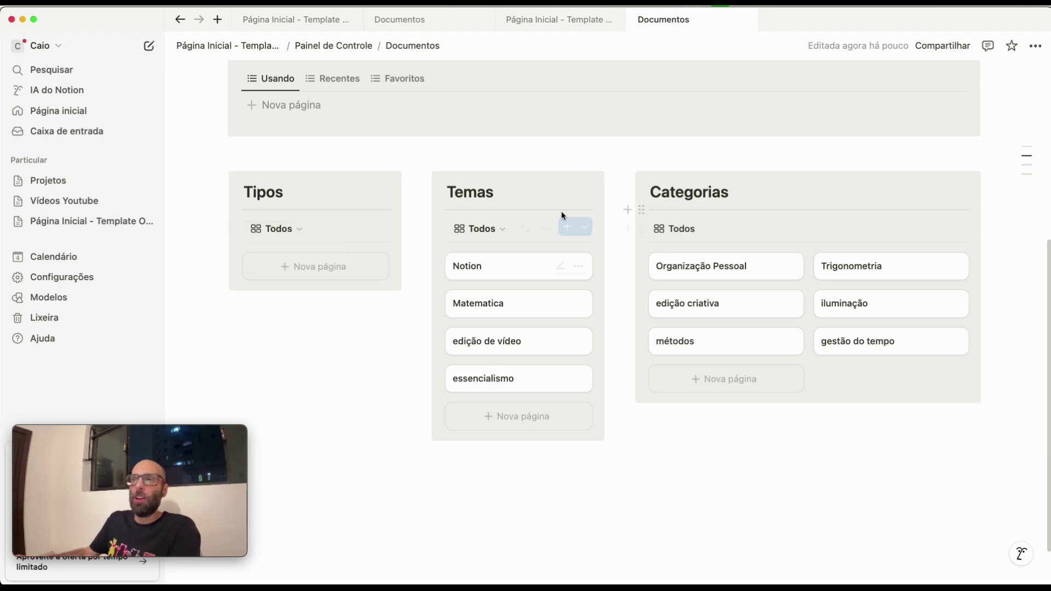
# - Set the Tipo filter of the Todos view in the Temas section to Documentos, deselecting Estudos
pyautogui.click(545, 230)
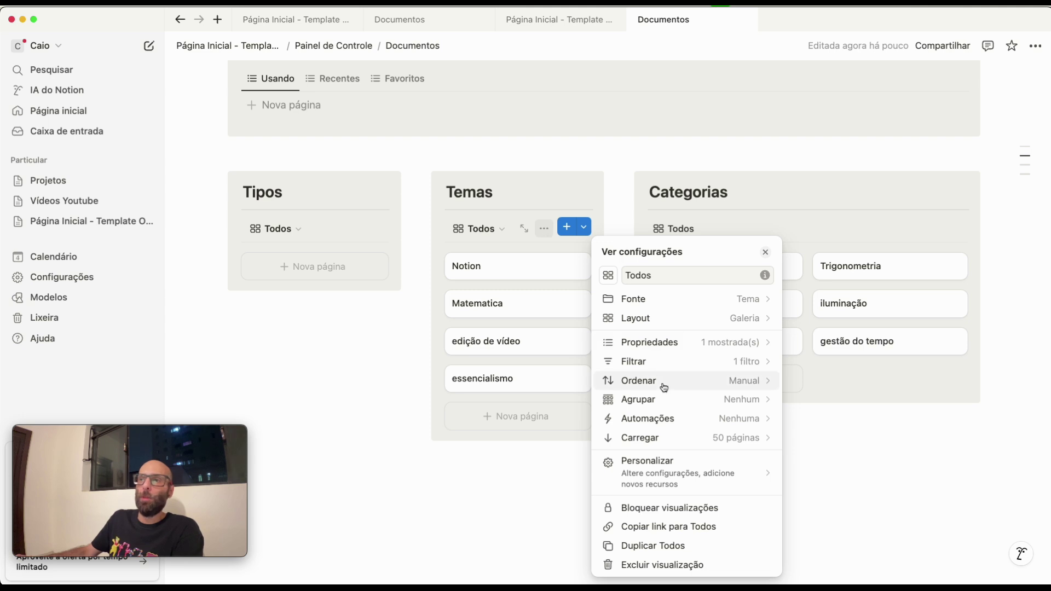
pyautogui.click(655, 368)
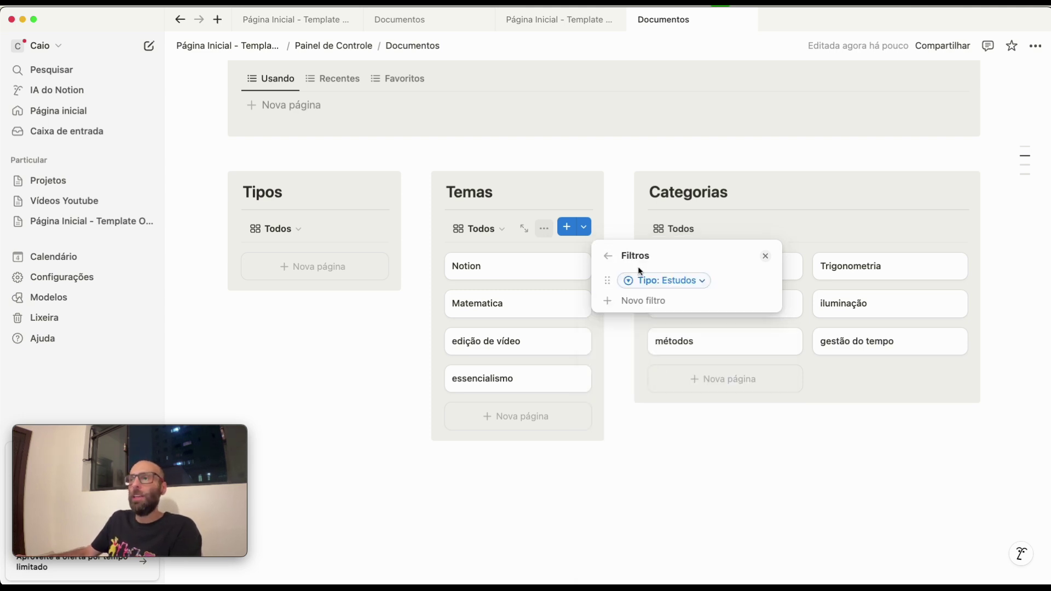
pyautogui.click(656, 282)
pyautogui.click(593, 367)
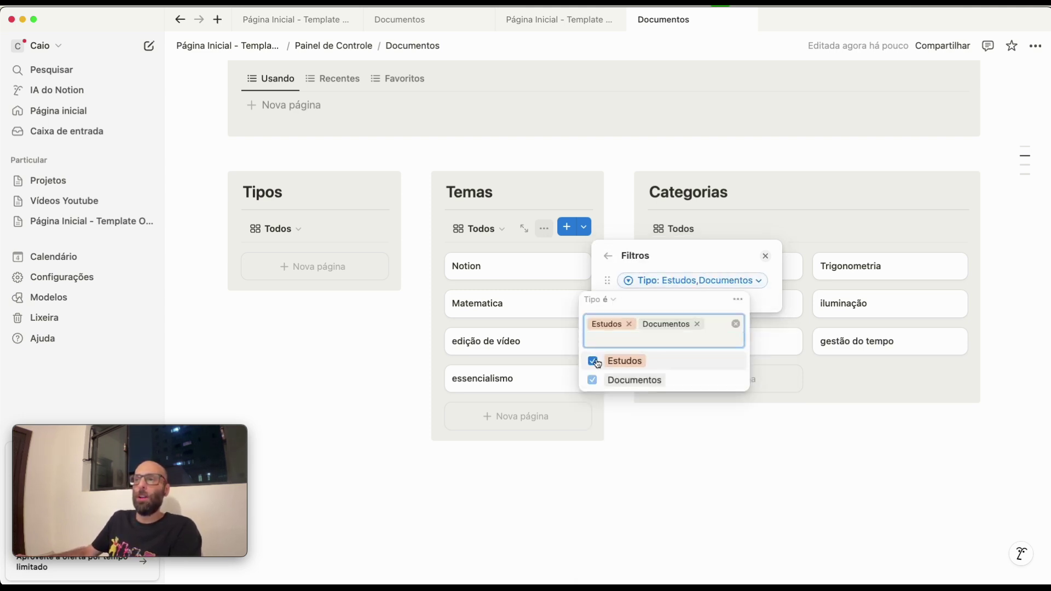
pyautogui.click(597, 363)
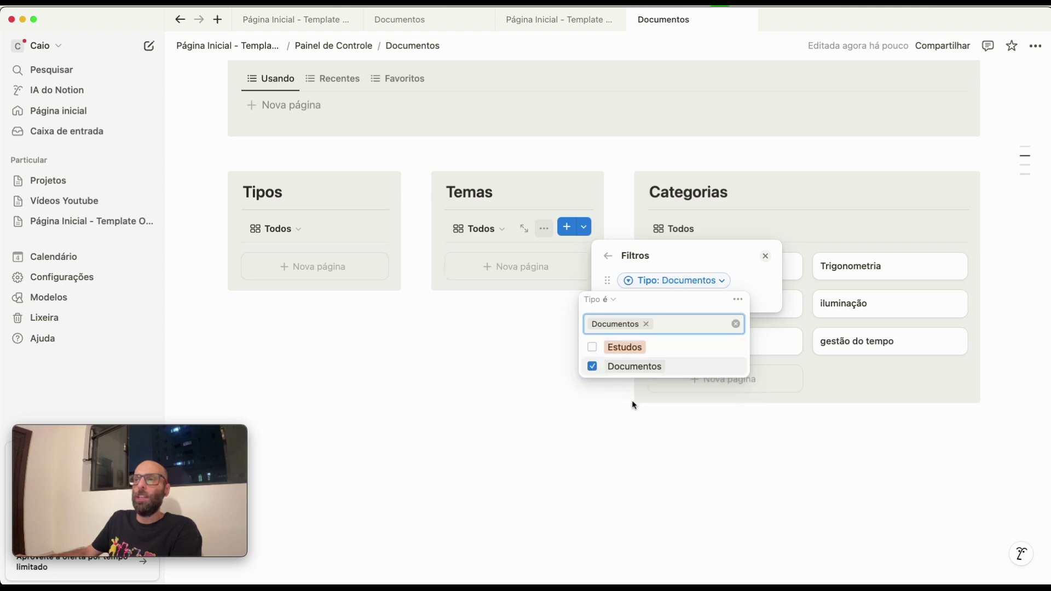
pyautogui.click(737, 460)
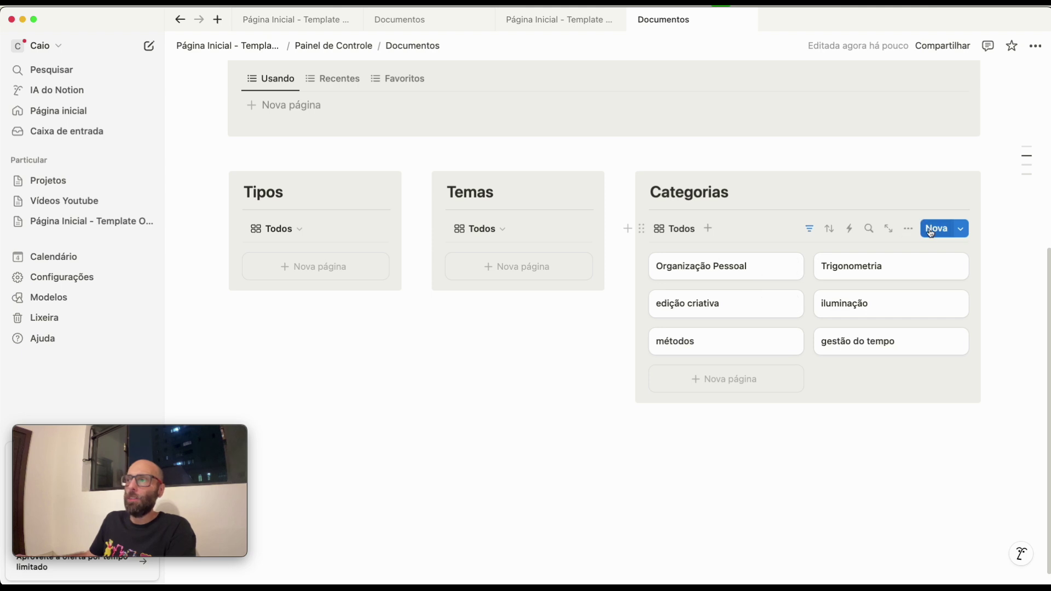
# - Set the Tipo filter of the Todos view in the Categorias section to Documentos, deselecting Estudos
pyautogui.click(912, 229)
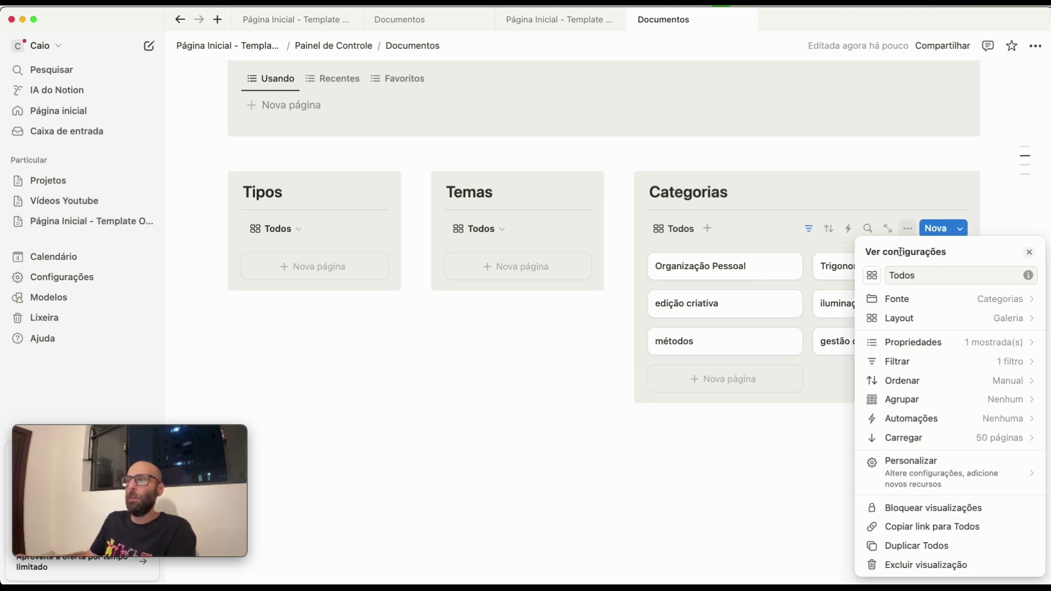
pyautogui.click(896, 361)
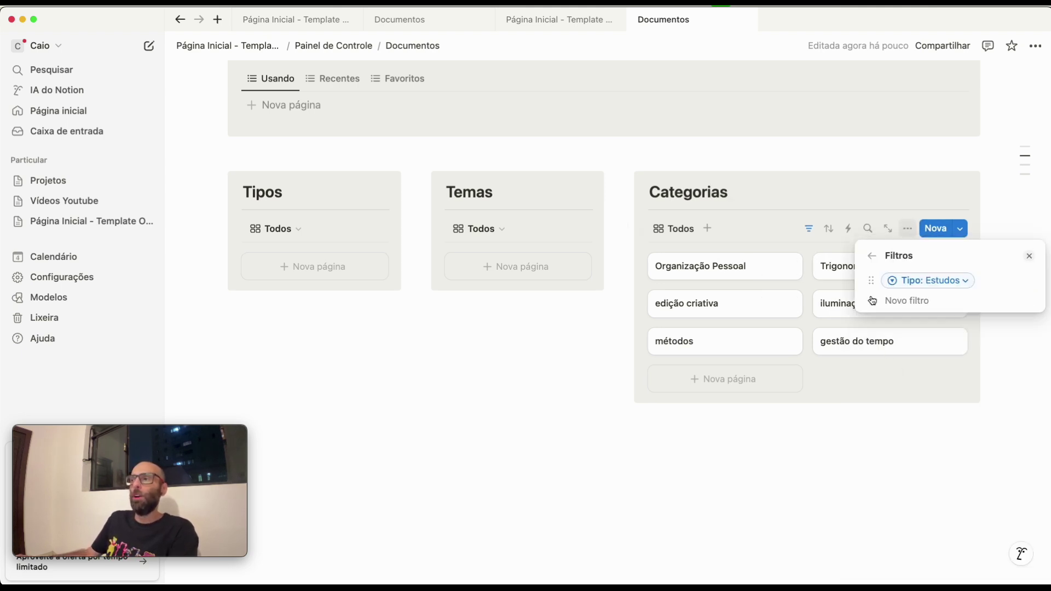
pyautogui.click(934, 280)
pyautogui.click(904, 364)
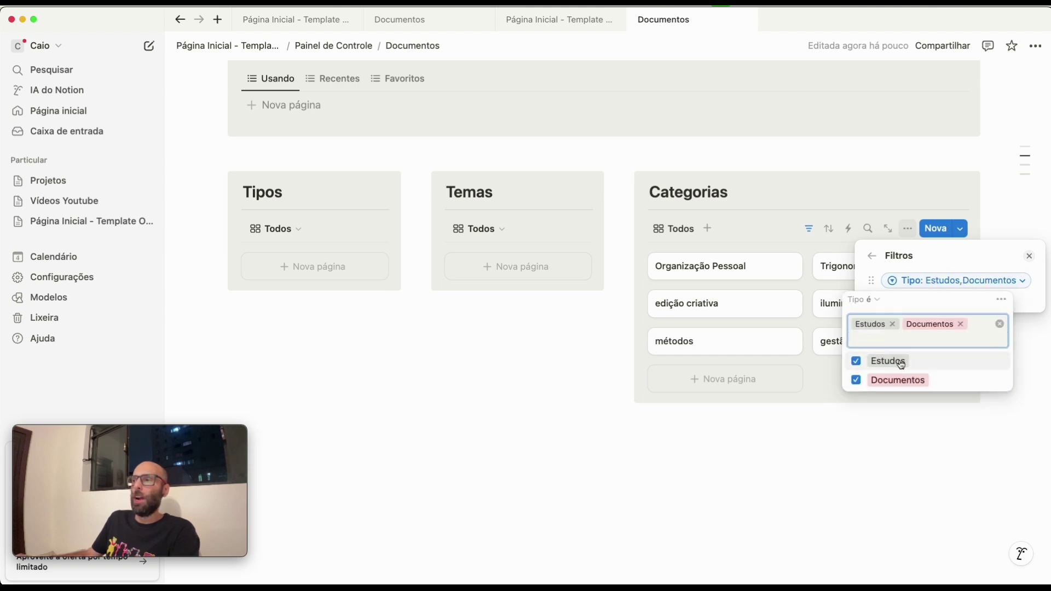
pyautogui.click(896, 362)
pyautogui.press('Escape')
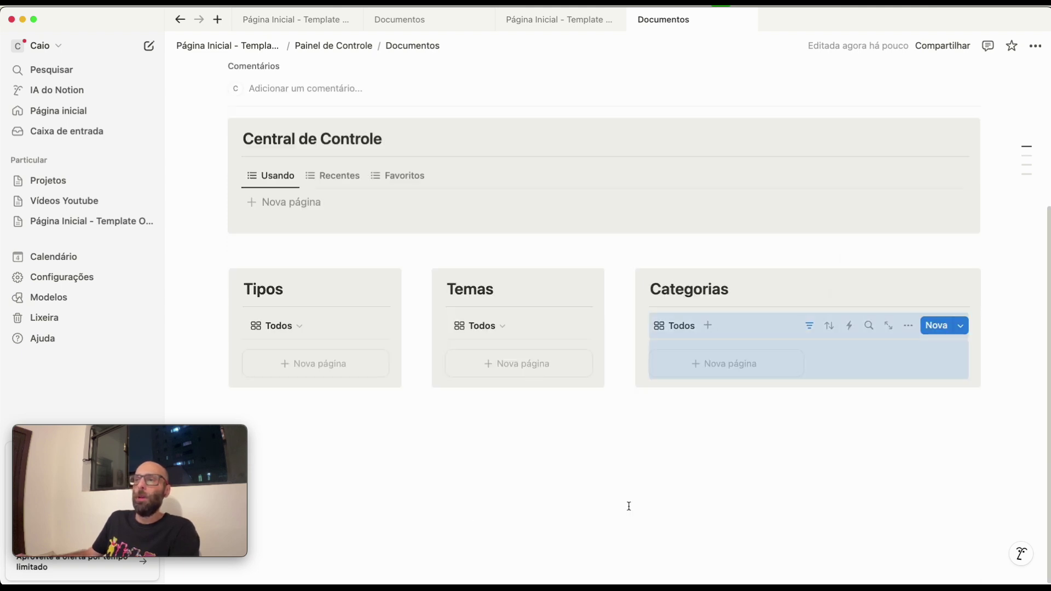
pyautogui.click(615, 486)
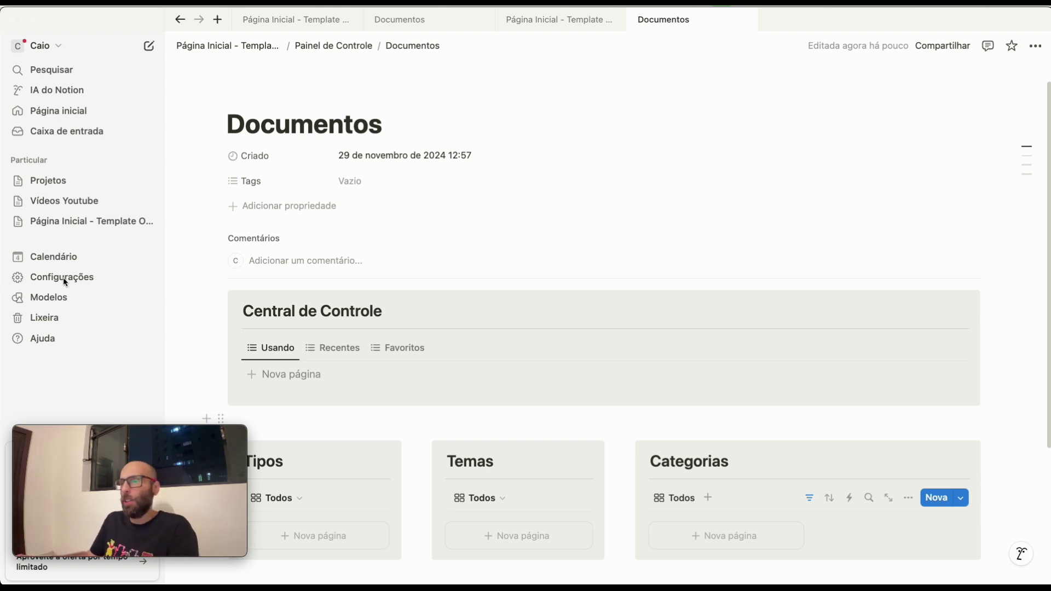
# - Create a new document named RG in the Recentes view of Central de Controle
pyautogui.click(334, 347)
pyautogui.click(351, 348)
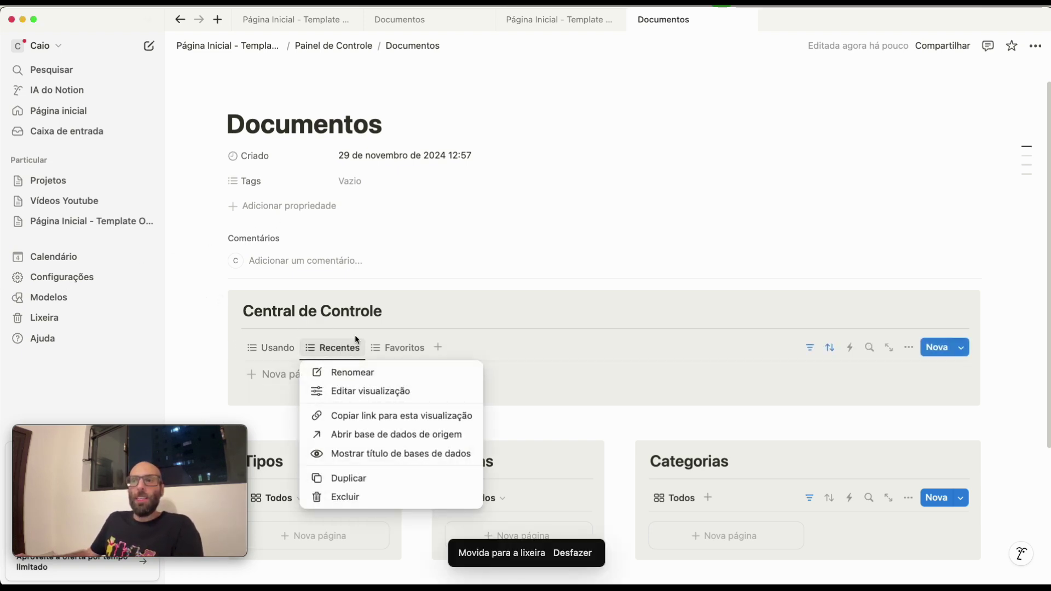
pyautogui.click(486, 279)
pyautogui.scroll(-1, 887, 345)
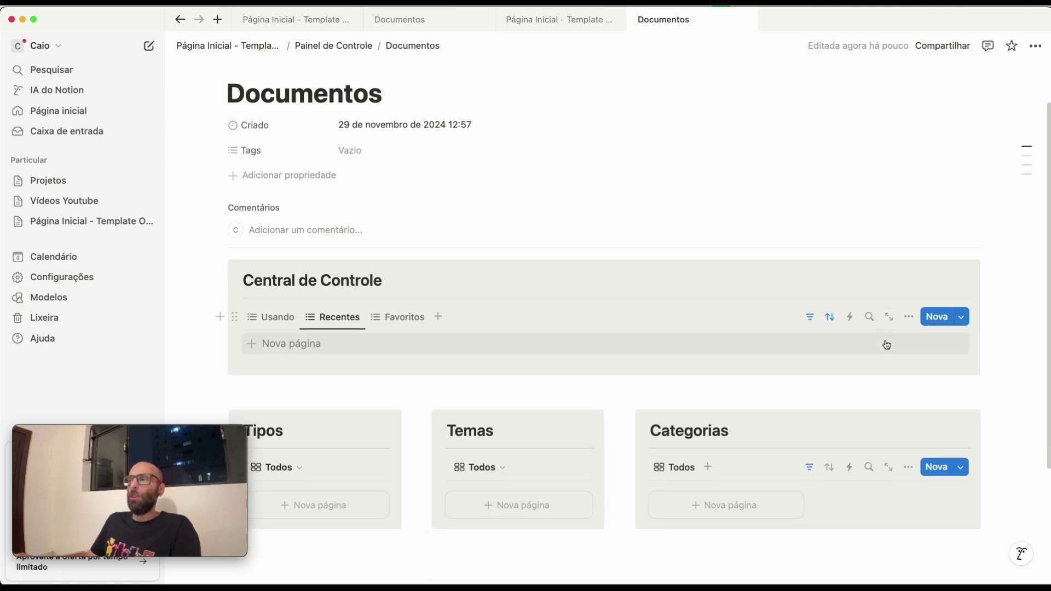
pyautogui.click(939, 319)
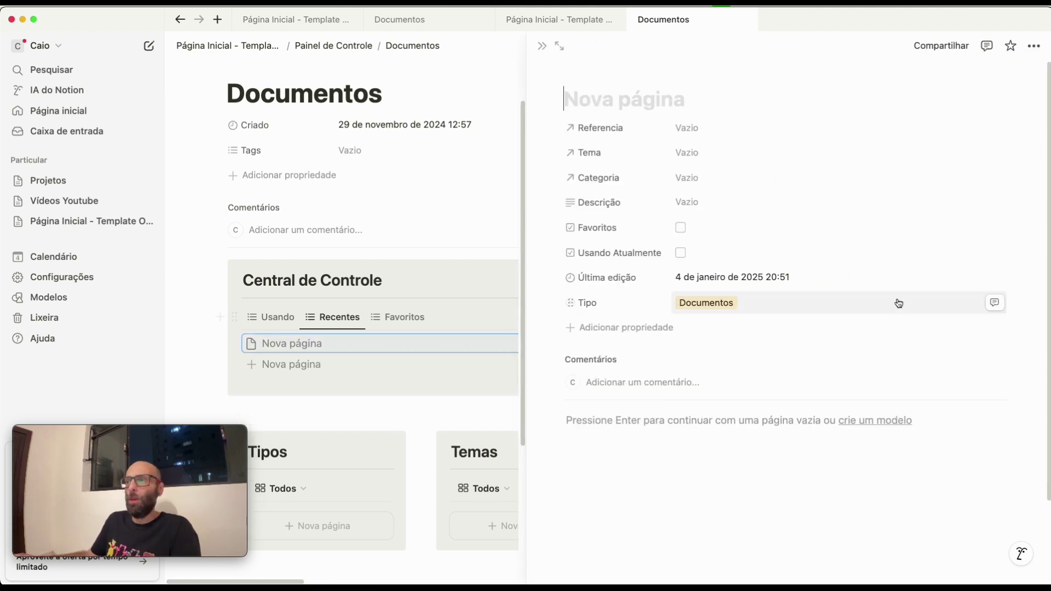
pyautogui.write('RG')
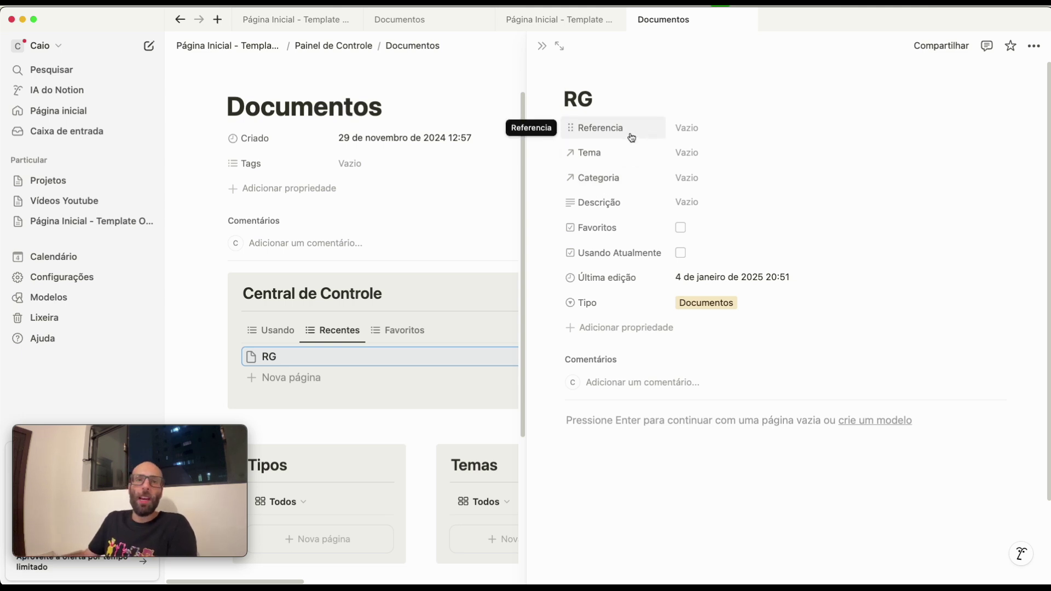
# - Create a Documento Pessoal page in the Tema relation and link it to the RG document
pyautogui.moveTo(615, 59)
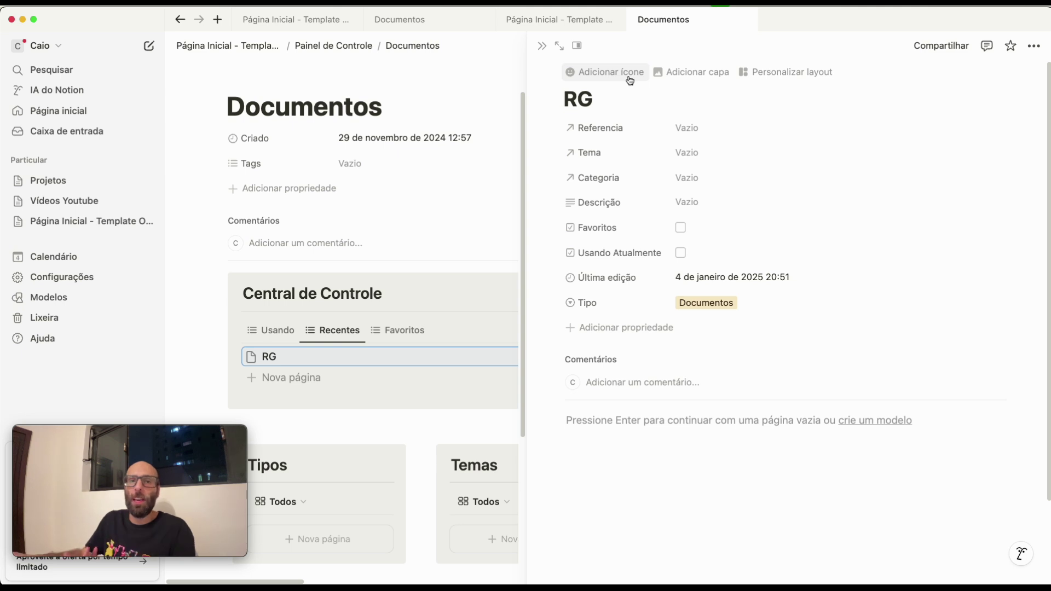
pyautogui.click(685, 152)
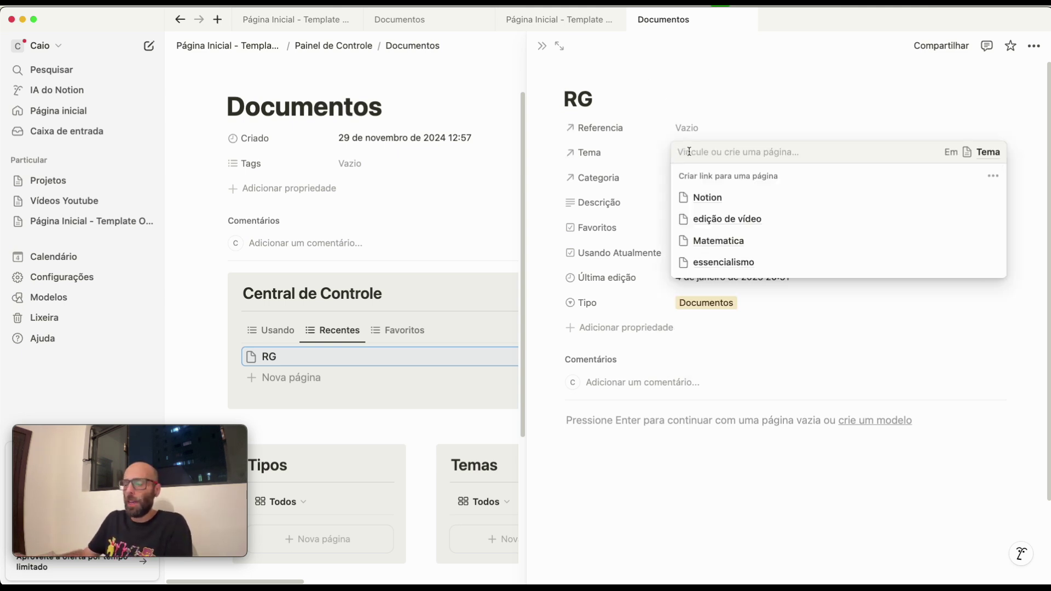
pyautogui.write('Docume')
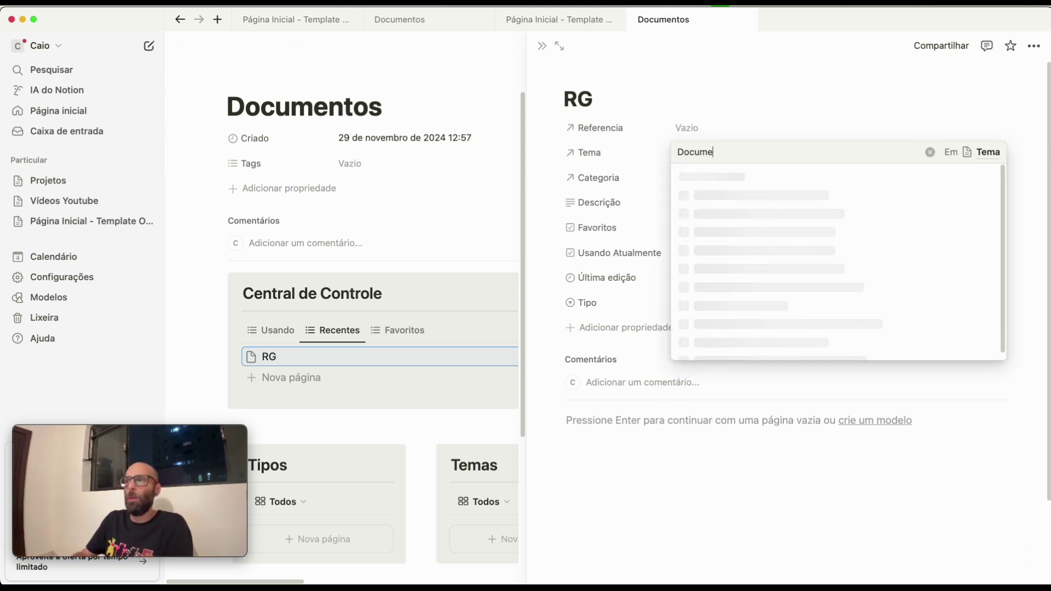
pyautogui.write('nto Pessoal')
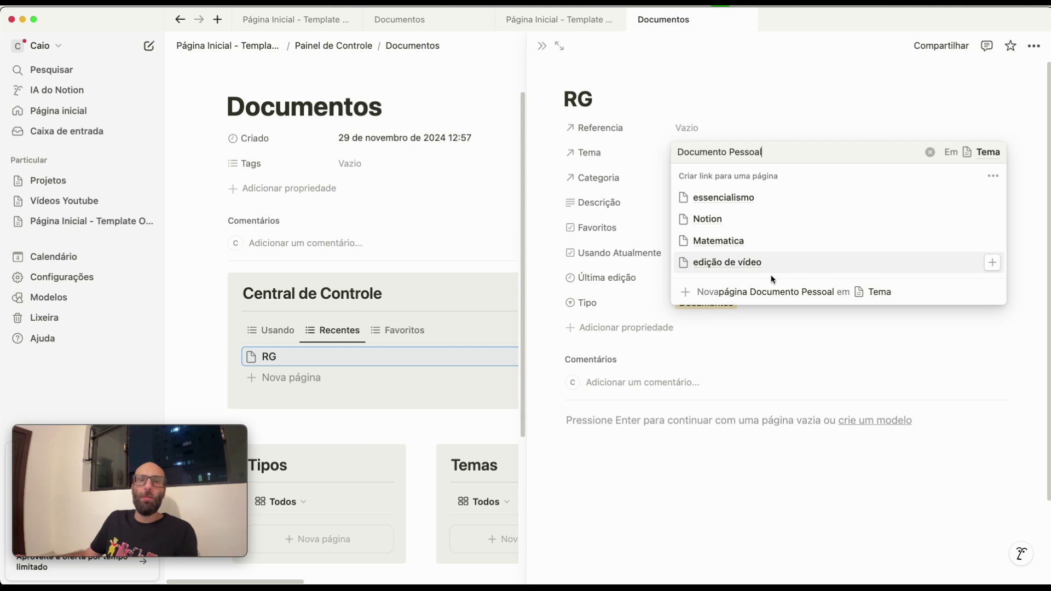
pyautogui.click(748, 296)
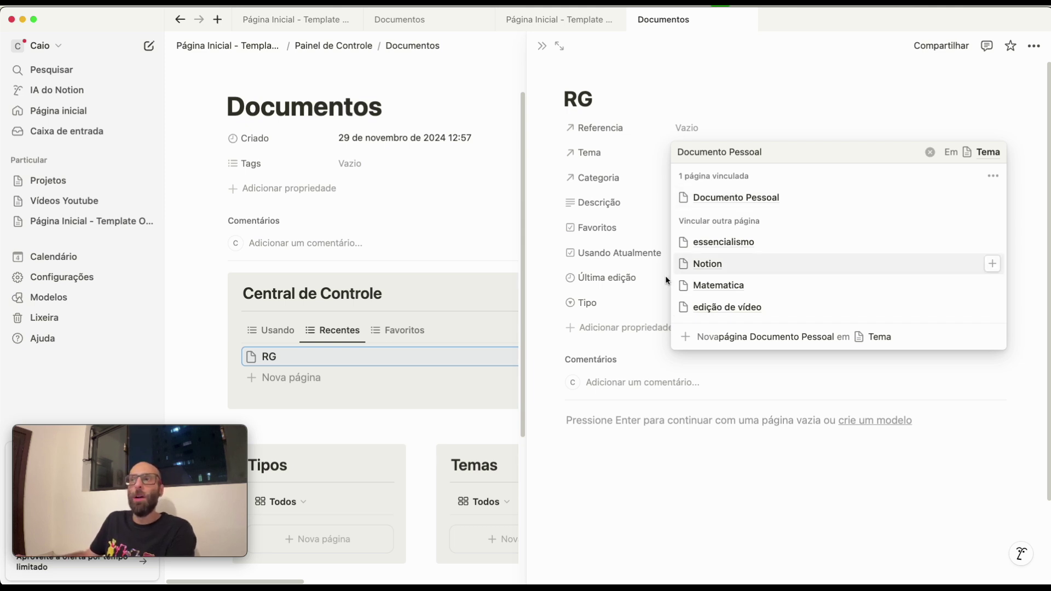
pyautogui.click(616, 185)
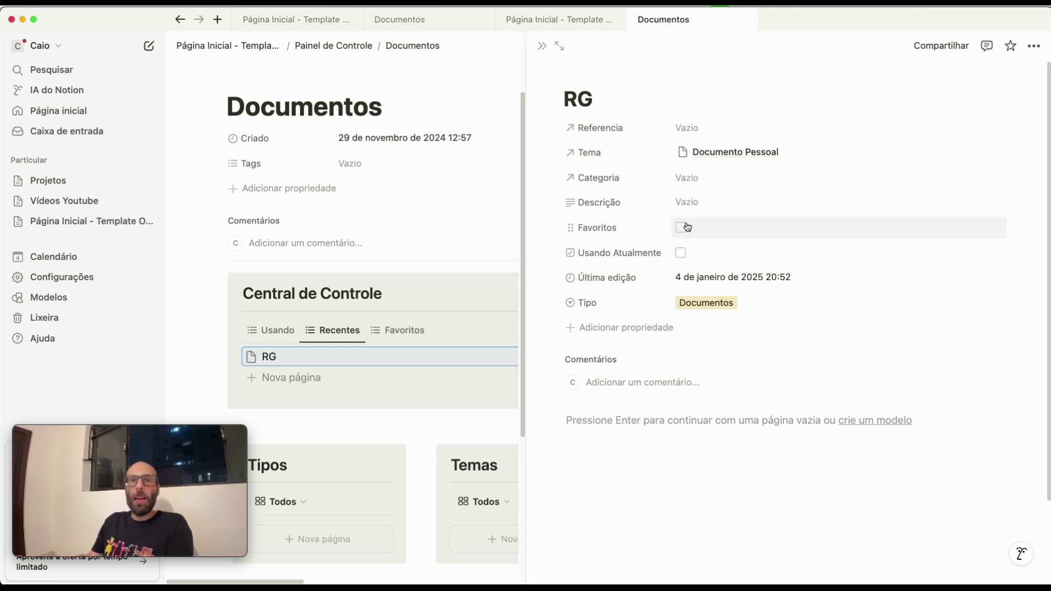
# - Link a new Documento Pessoal category to the RG document, start its empty page body and close the page
pyautogui.click(703, 172)
pyautogui.write('Documento Pessoal')
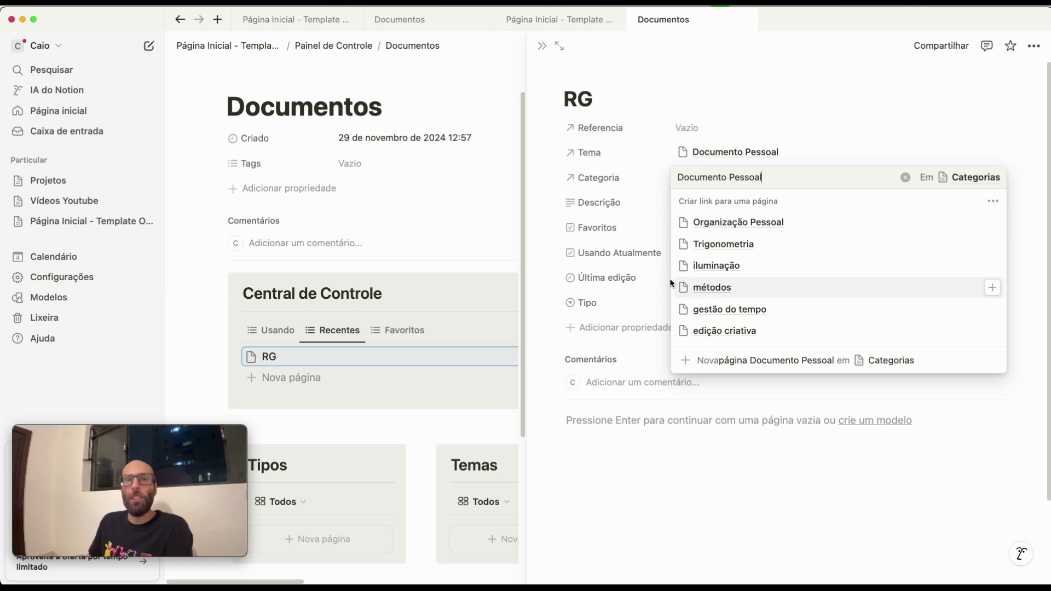
pyautogui.click(755, 361)
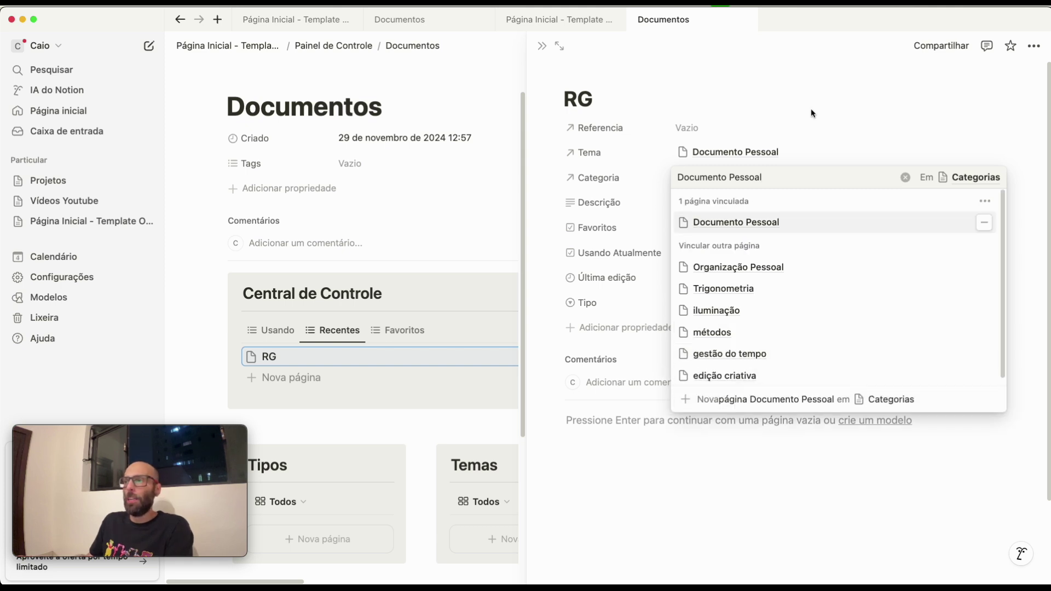
pyautogui.click(826, 108)
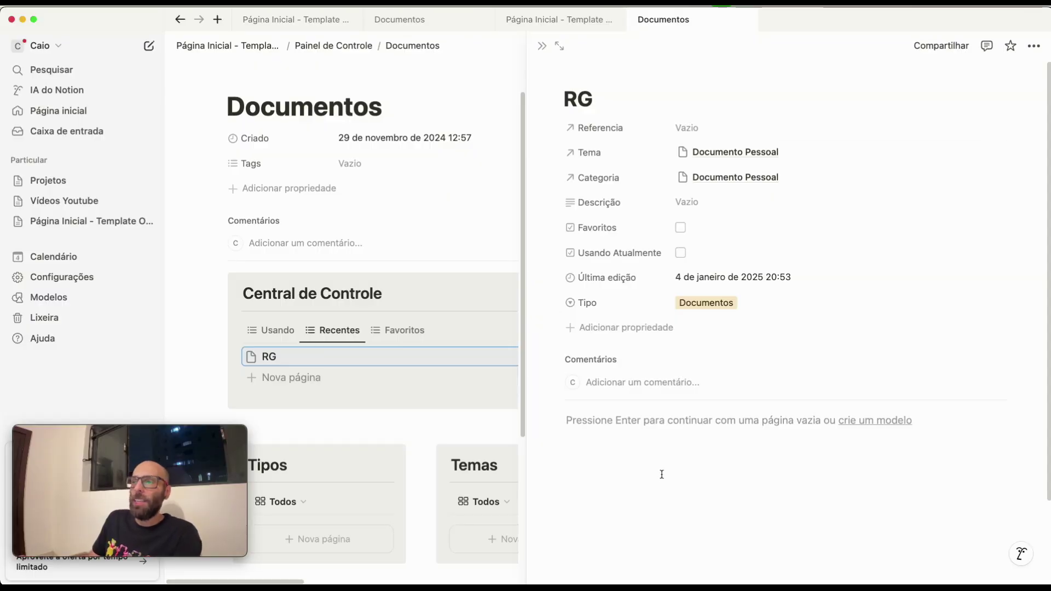
pyautogui.click(628, 453)
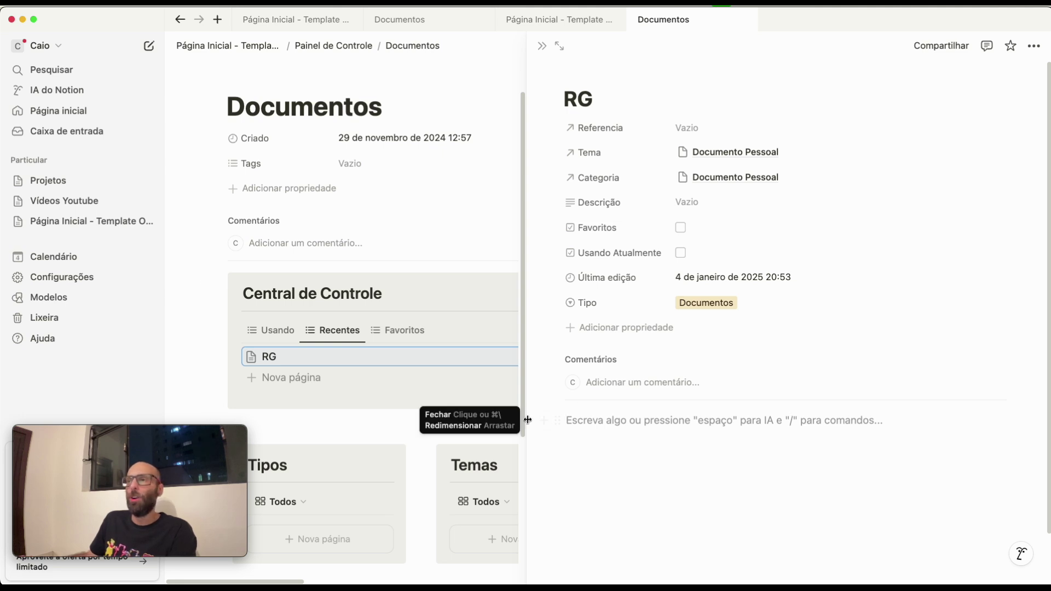
pyautogui.click(509, 213)
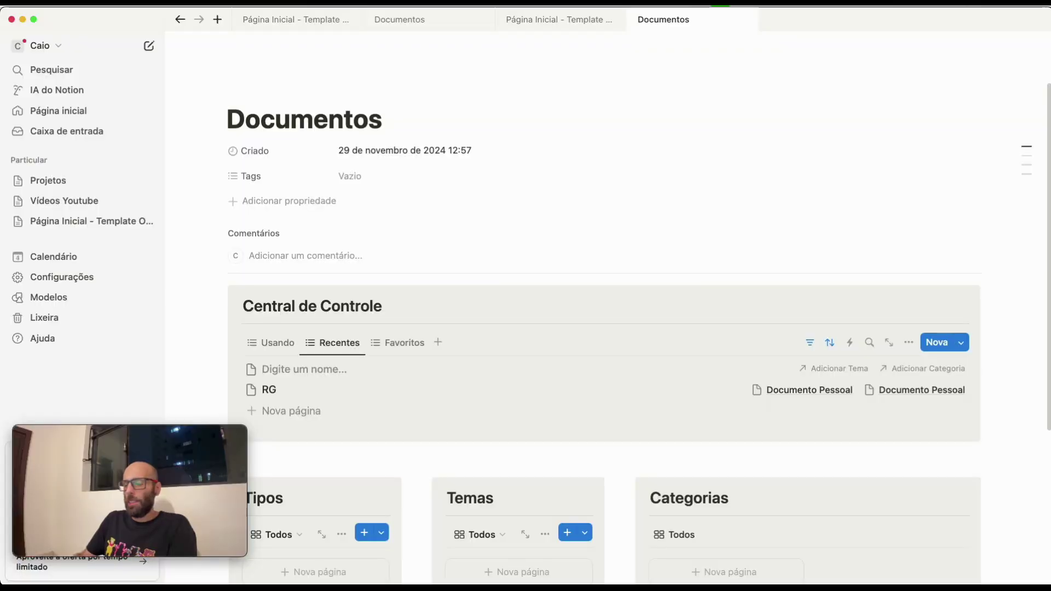
# - Add another document named Holerite Dezembro 2024 to the Recentes view of Central de Controle
pyautogui.write('Hole')
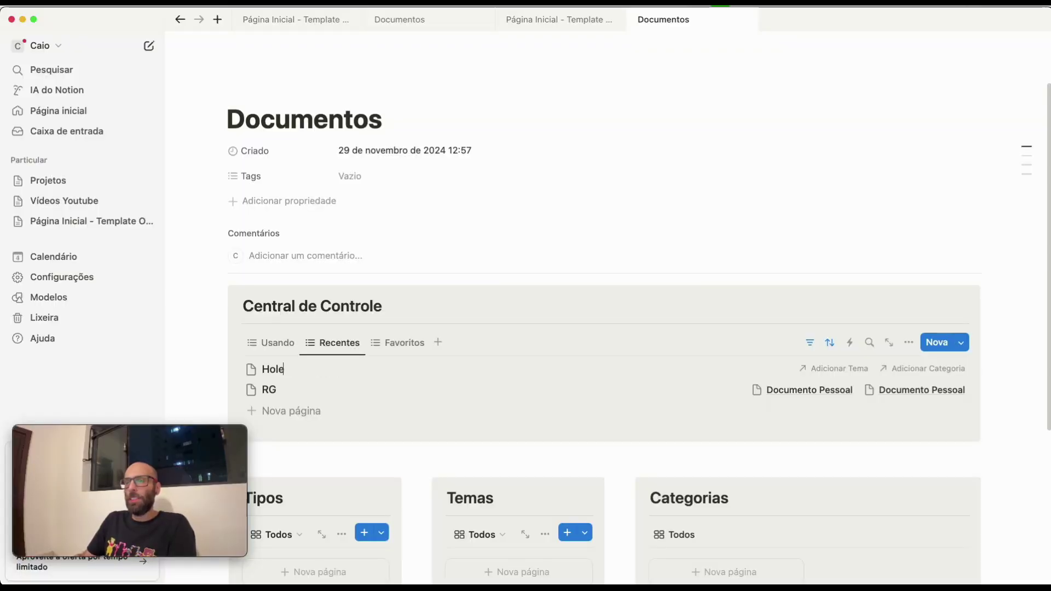
pyautogui.write('rite Dezembro 2024')
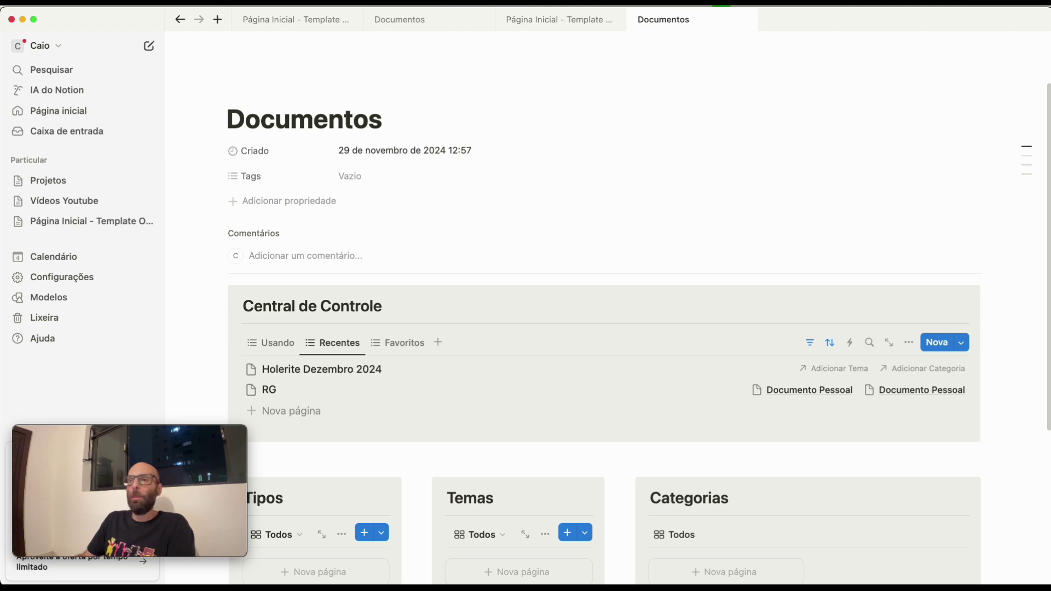
pyautogui.press('Escape')
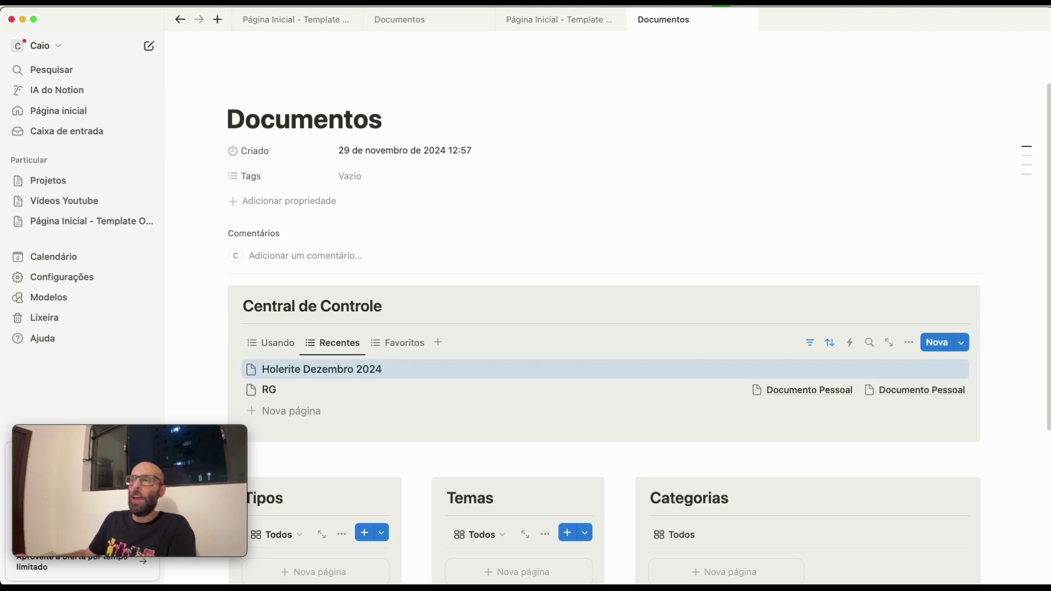
# - Open Holerite Dezembro 2024 beside the list and link a new Tema page named Documento Financeira to it
pyautogui.click(404, 376)
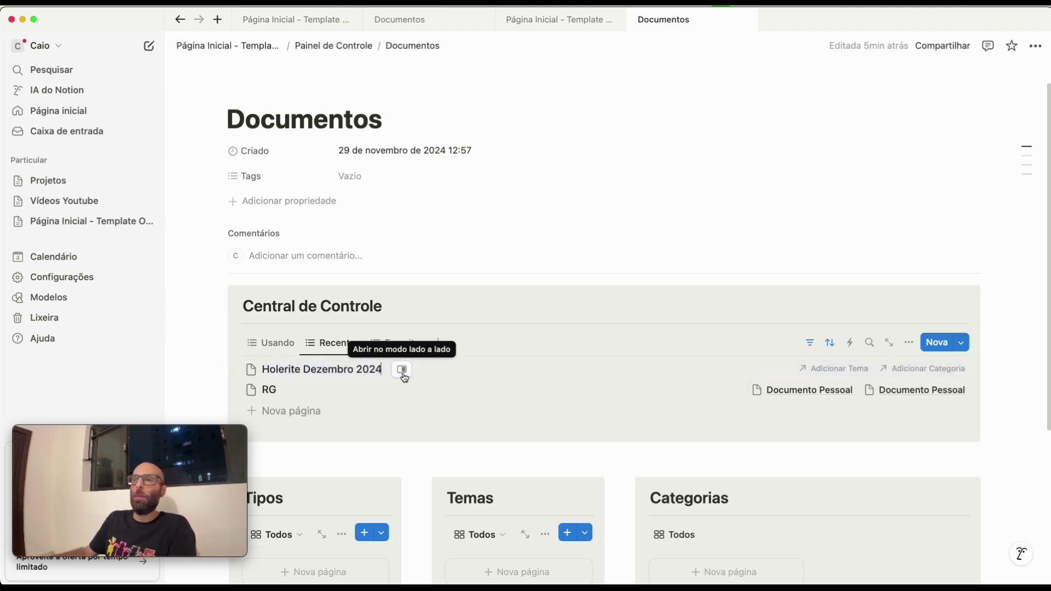
pyautogui.click(403, 371)
pyautogui.click(687, 152)
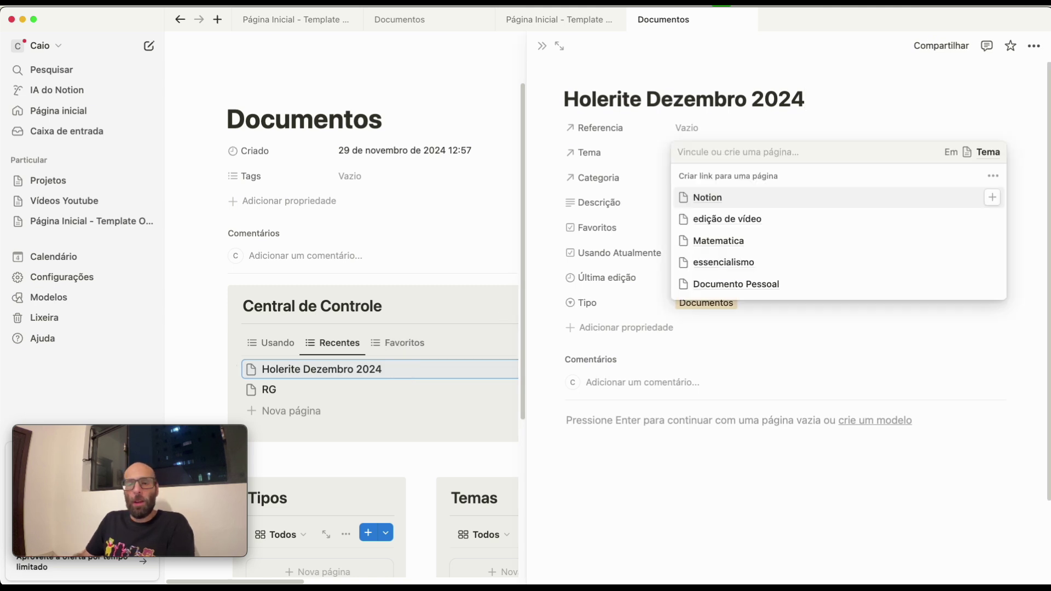
pyautogui.write('Documento Financ')
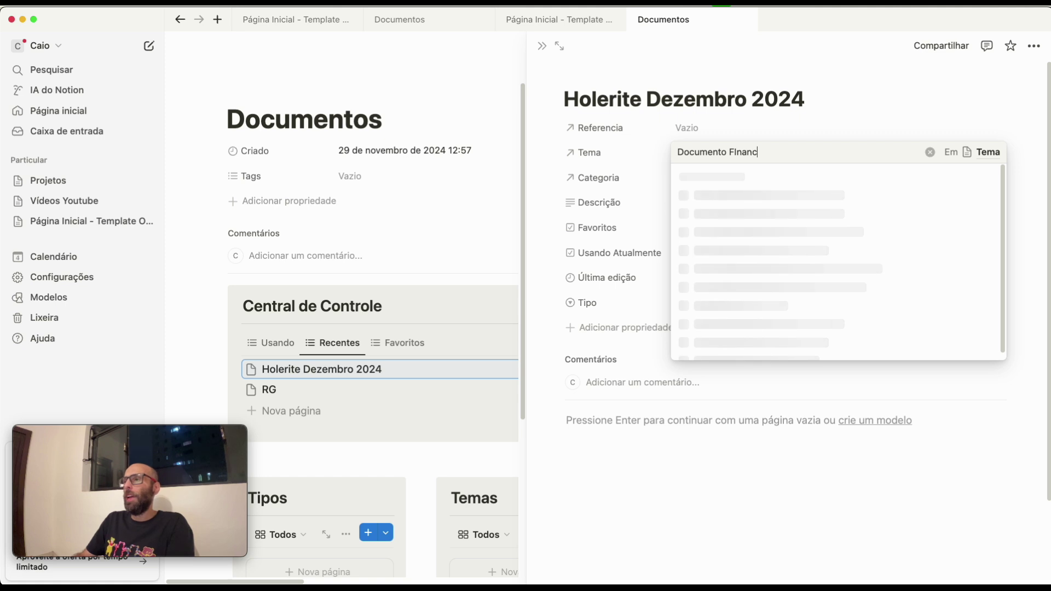
pyautogui.press('BackSpace')
pyautogui.press('BackSpace')
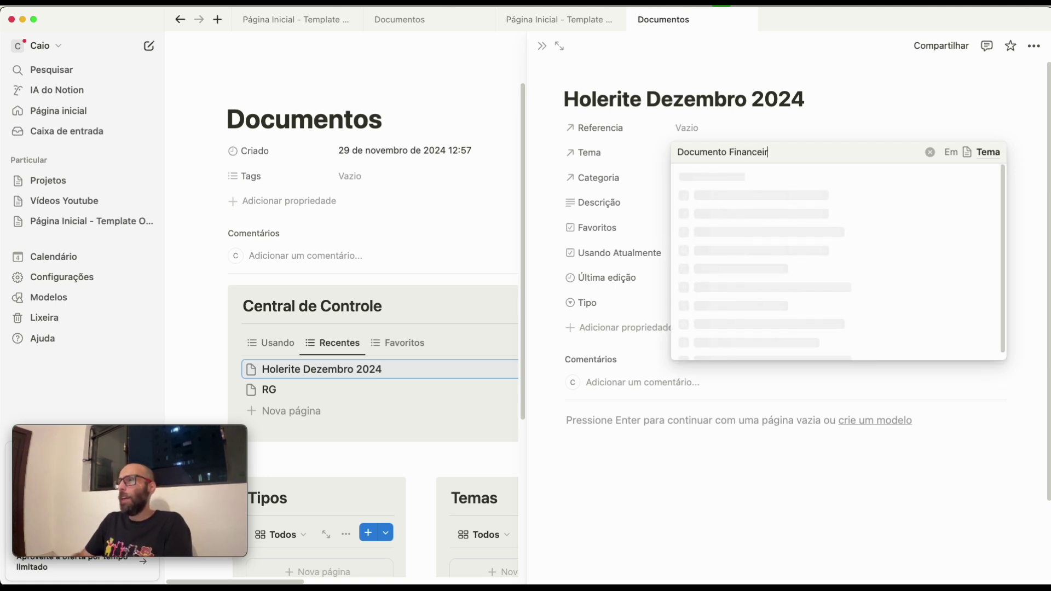
pyautogui.write('eira')
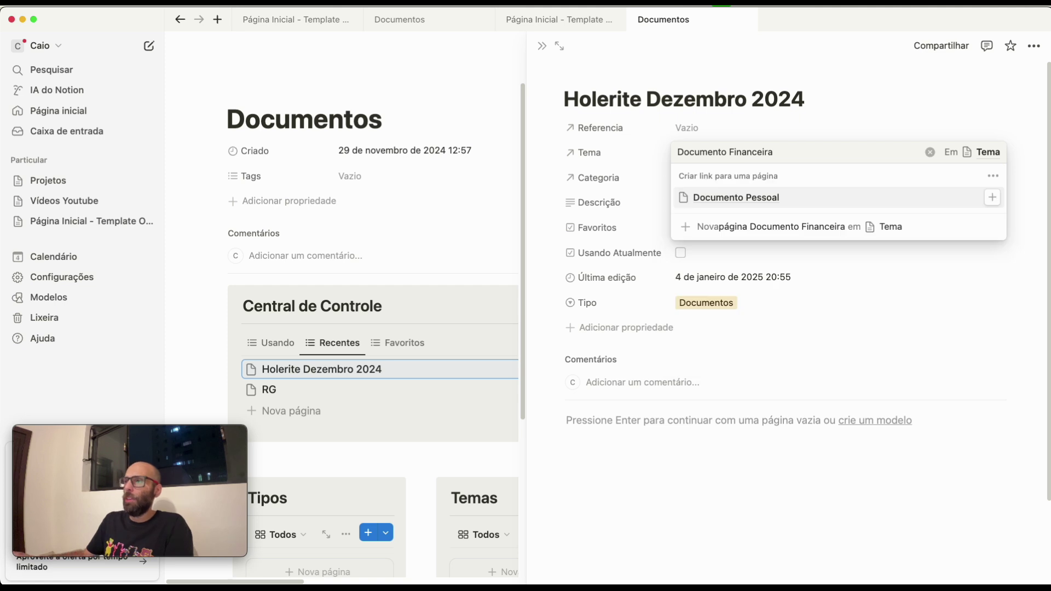
pyautogui.click(776, 234)
pyautogui.click(776, 361)
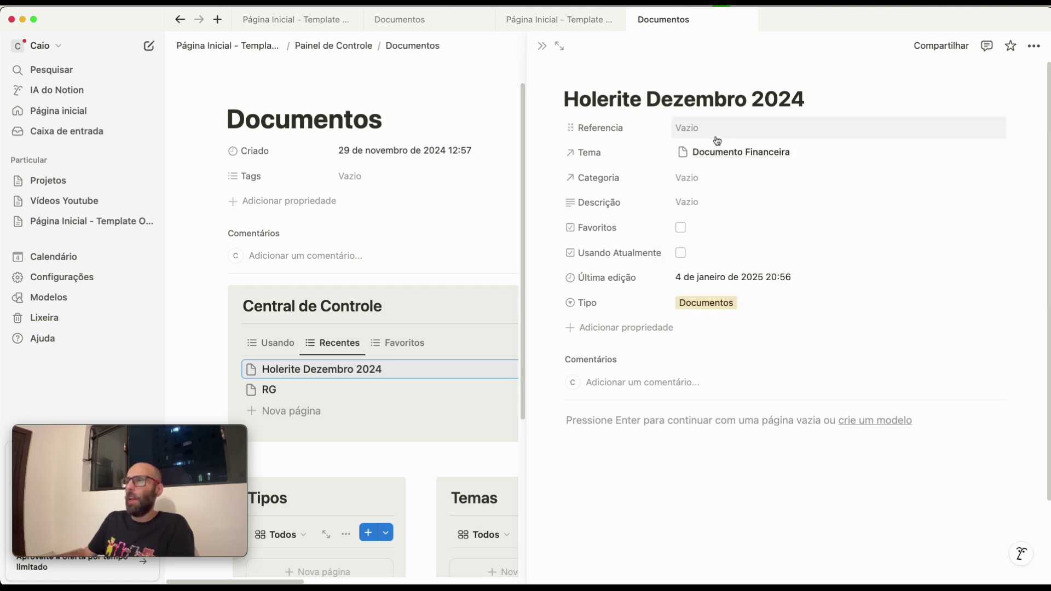
# - Rename the linked Tema page to Documento Financeiro and return to the Holerite Dezembro 2024 page
pyautogui.click(804, 156)
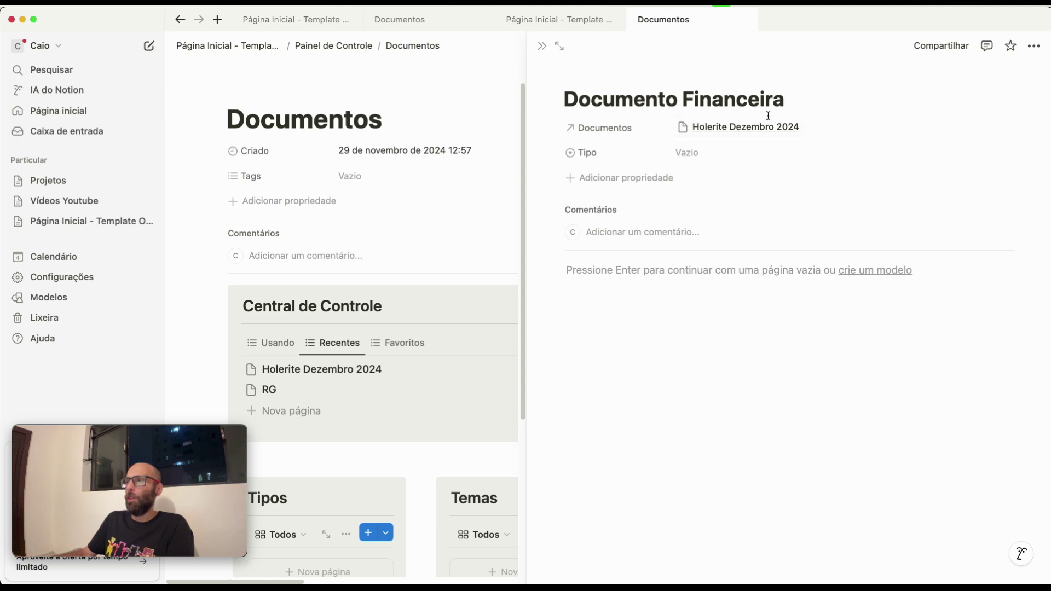
pyautogui.click(786, 106)
pyautogui.press('BackSpace')
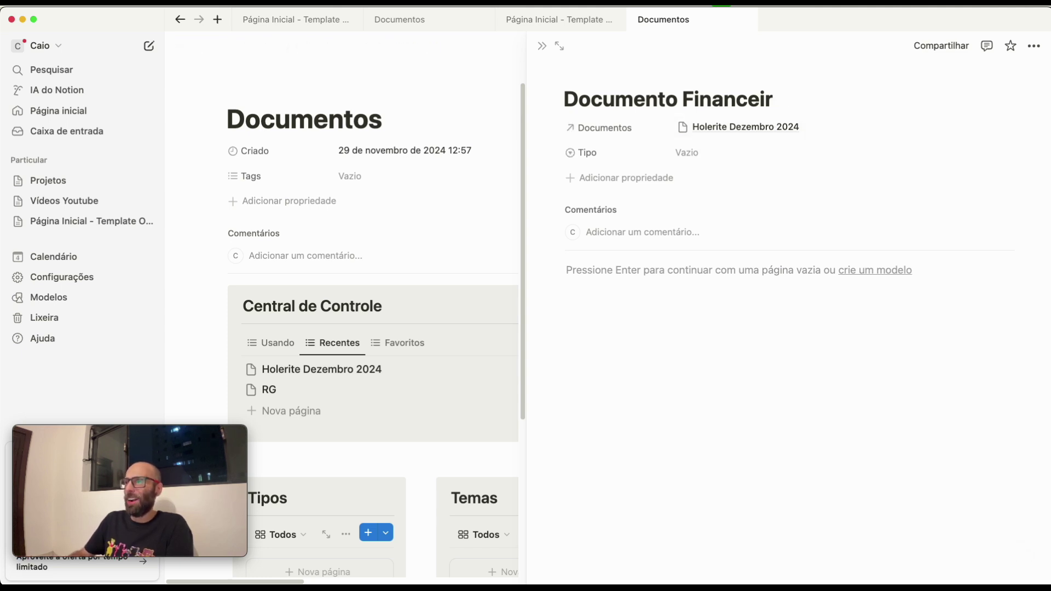
pyautogui.write('o')
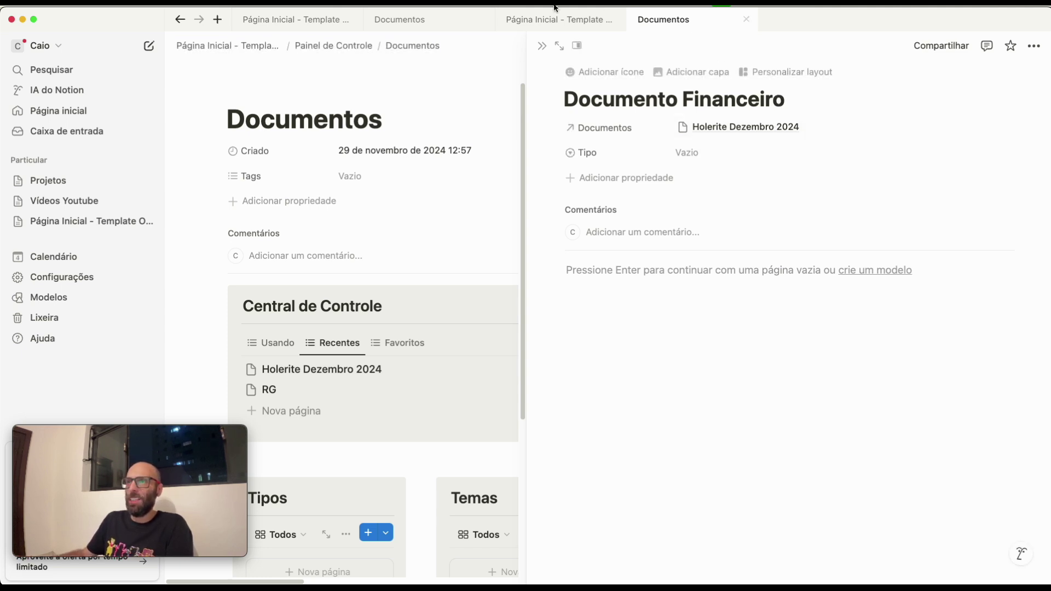
pyautogui.click(179, 19)
# - Link a new category named Holerites to Holerite Dezembro 2024, then view the category's page and return to the document
pyautogui.click(721, 177)
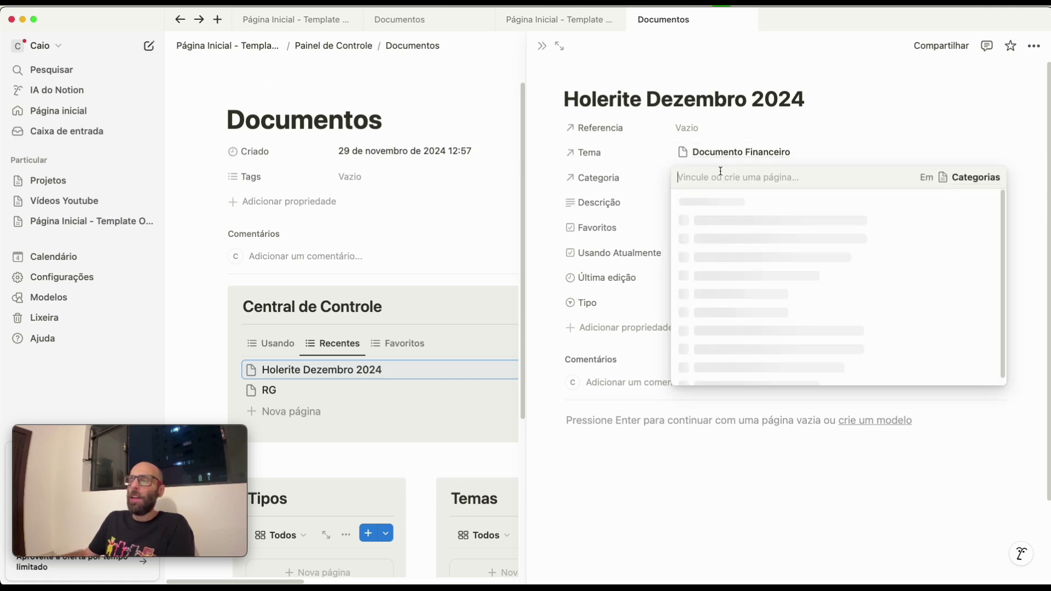
pyautogui.write('Ho')
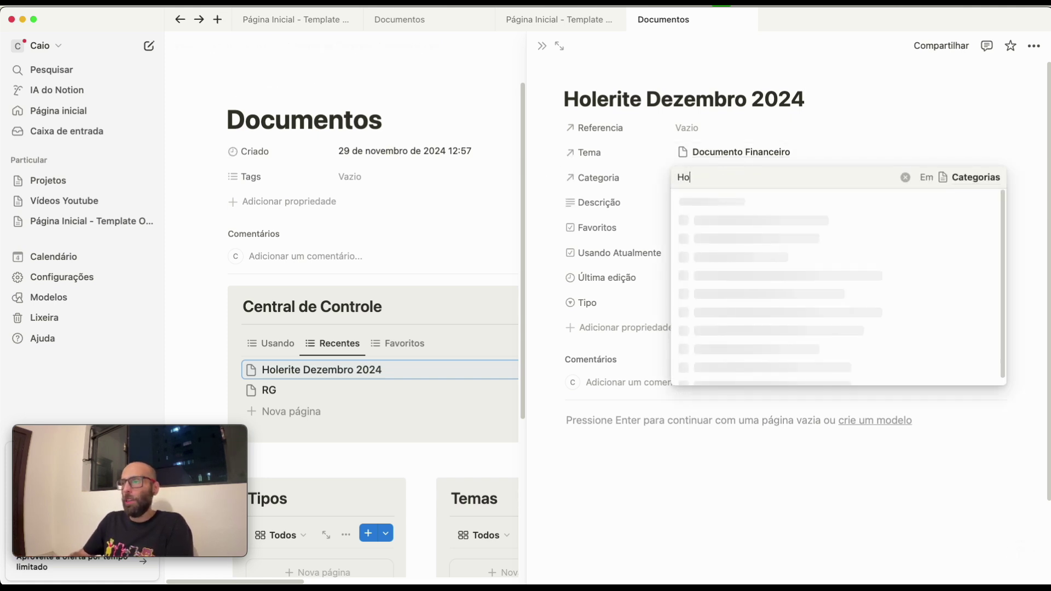
pyautogui.write('l')
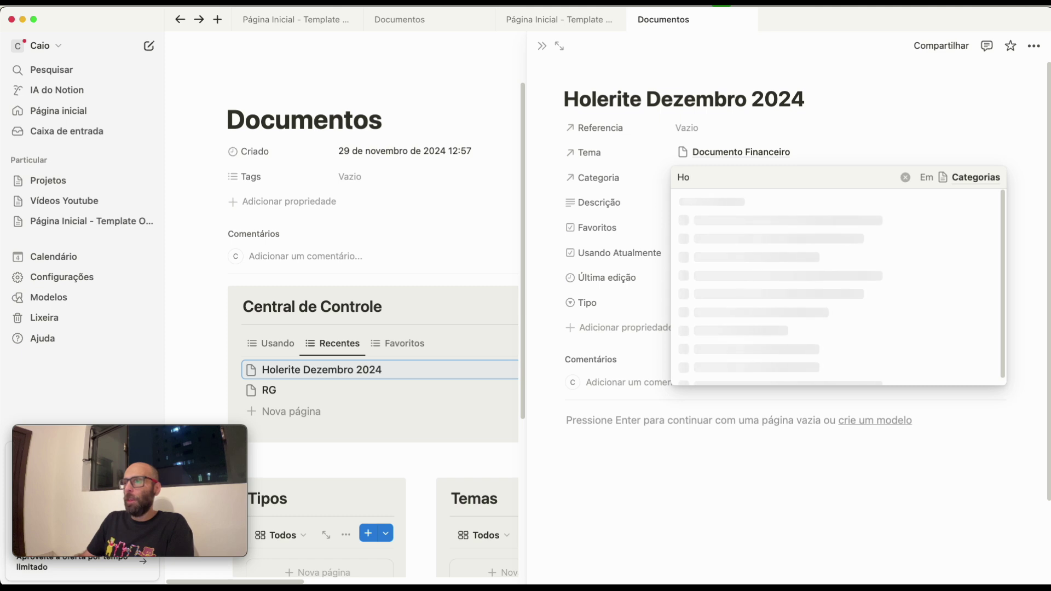
pyautogui.write('et')
pyautogui.press('BackSpace')
pyautogui.write('r')
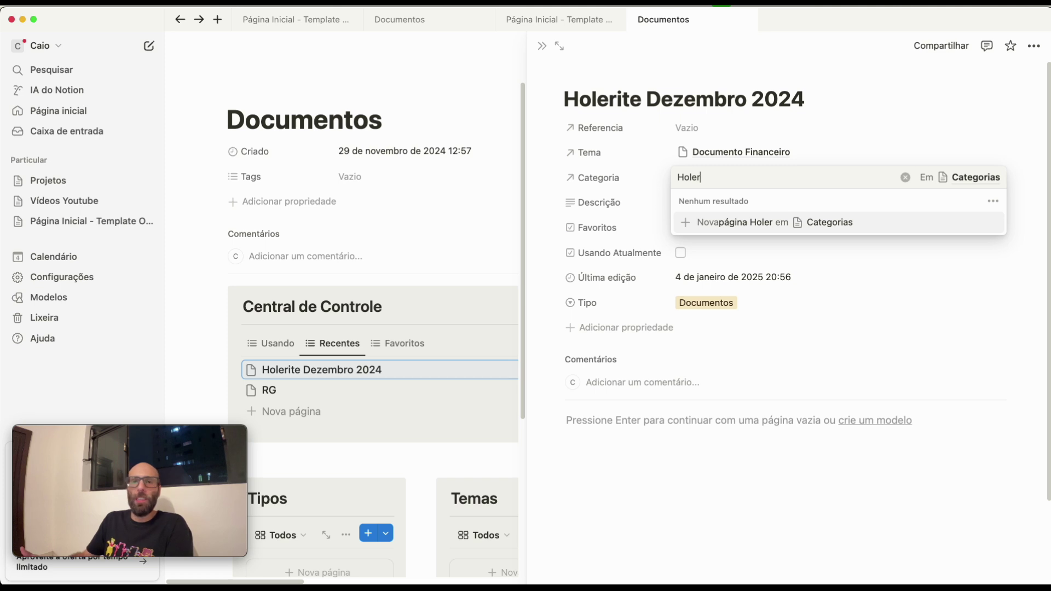
pyautogui.write('ites')
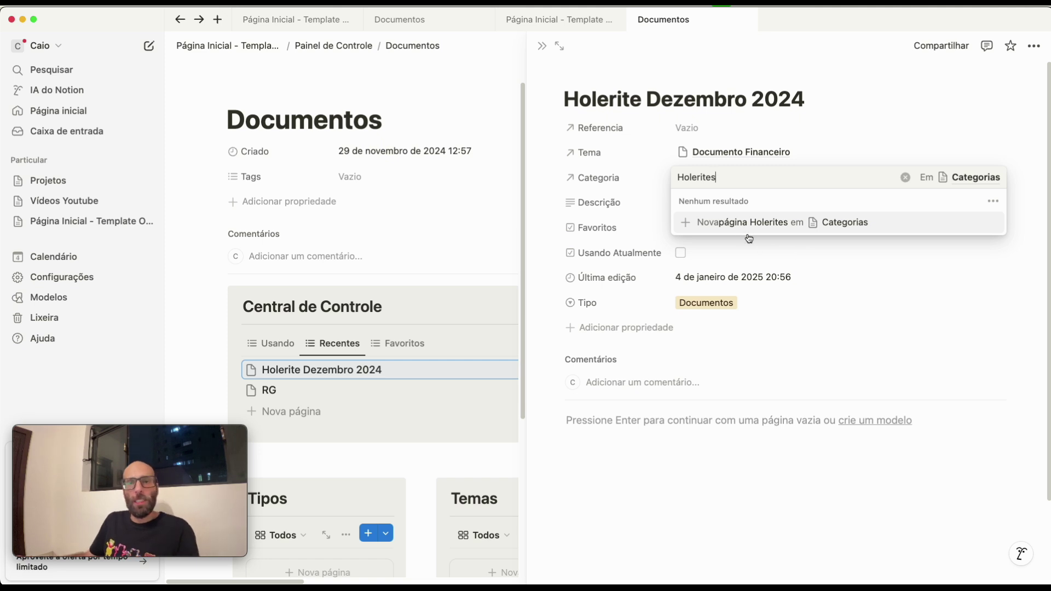
pyautogui.click(763, 223)
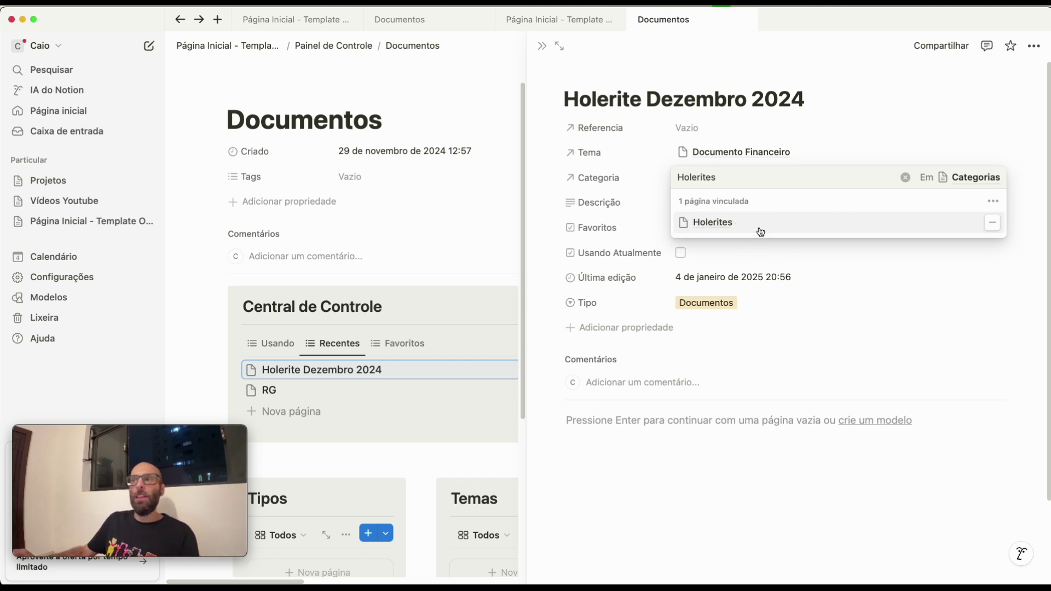
pyautogui.click(832, 132)
pyautogui.click(704, 187)
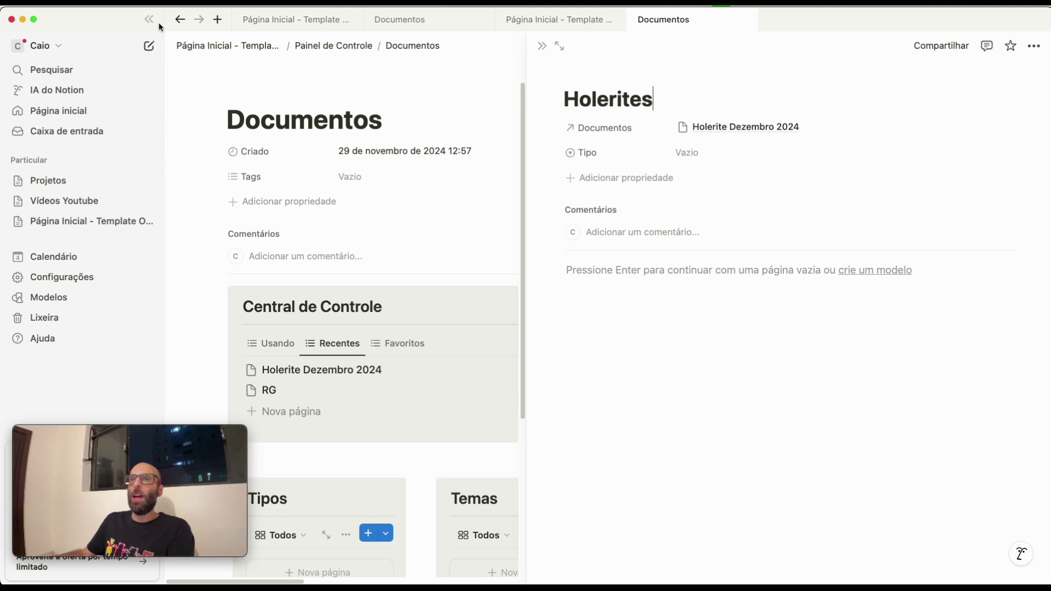
pyautogui.click(180, 19)
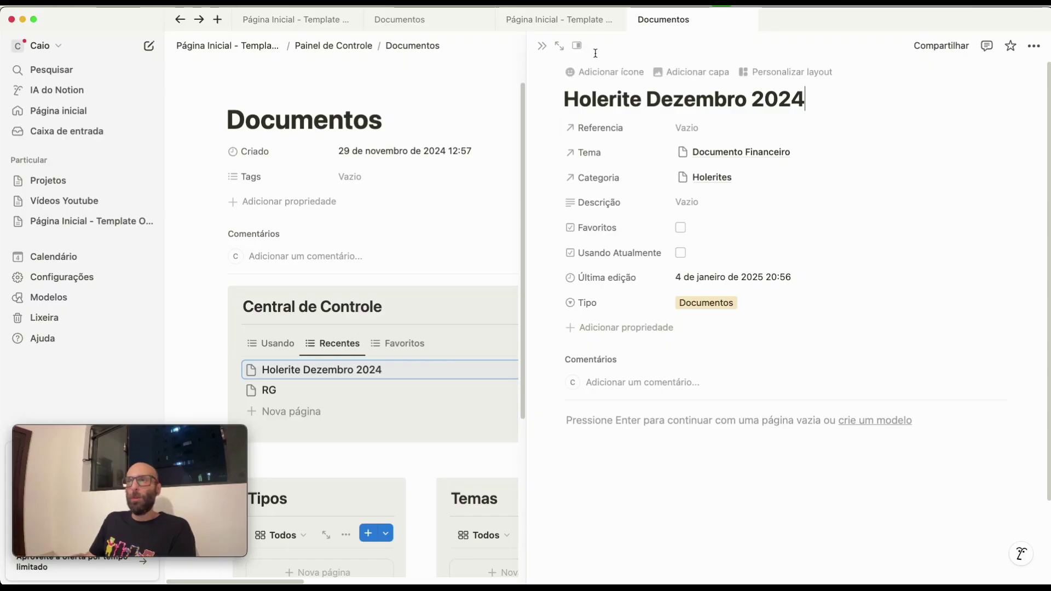
# - Add a document named Carteira de Vacinação to the Recentes view of Central de Controle
pyautogui.click(542, 46)
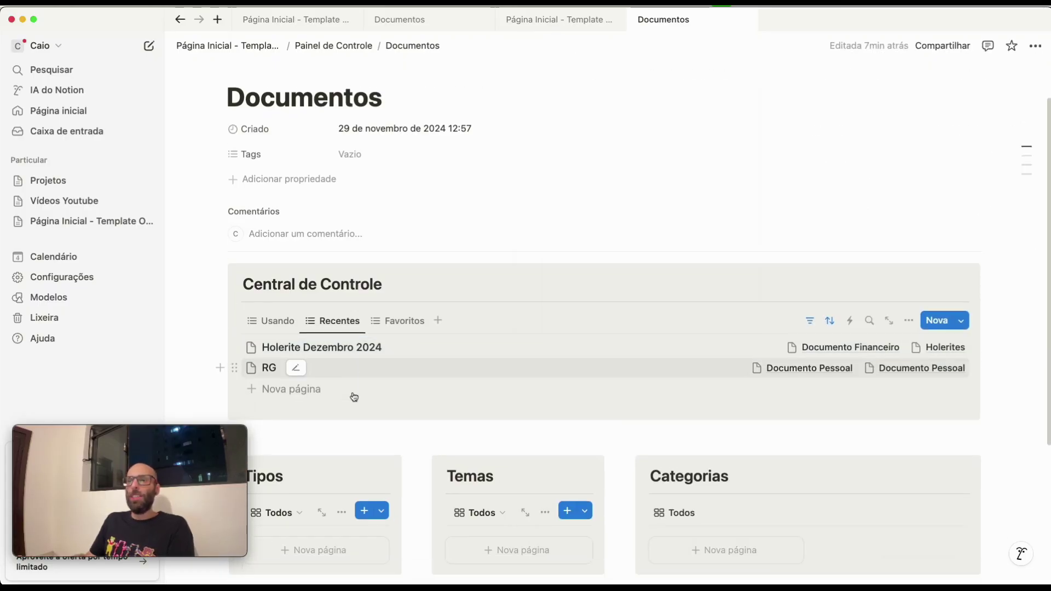
pyautogui.scroll(-3, 354, 397)
pyautogui.click(291, 265)
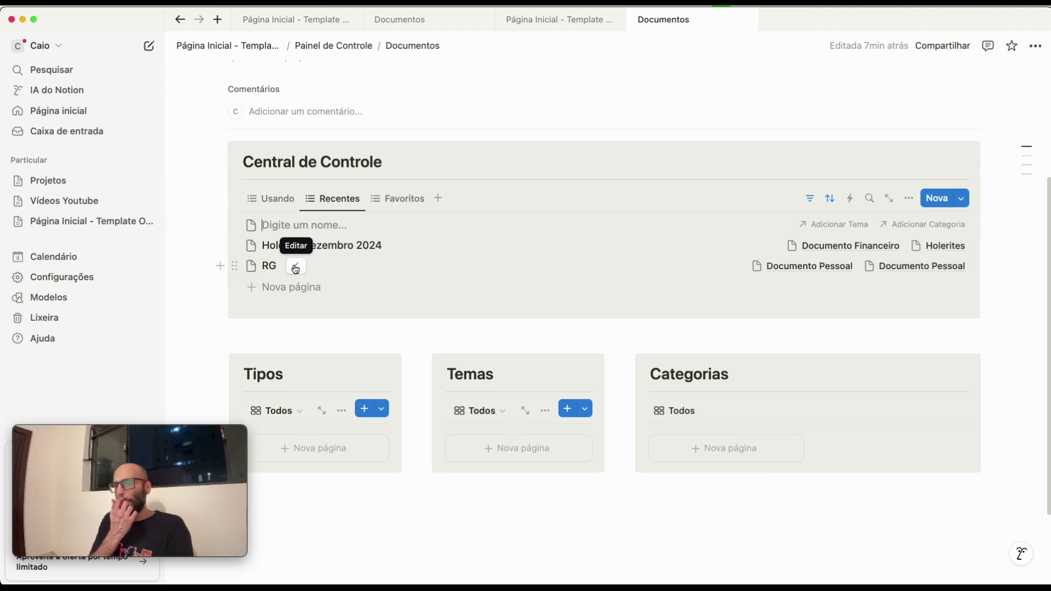
pyautogui.write('Ca')
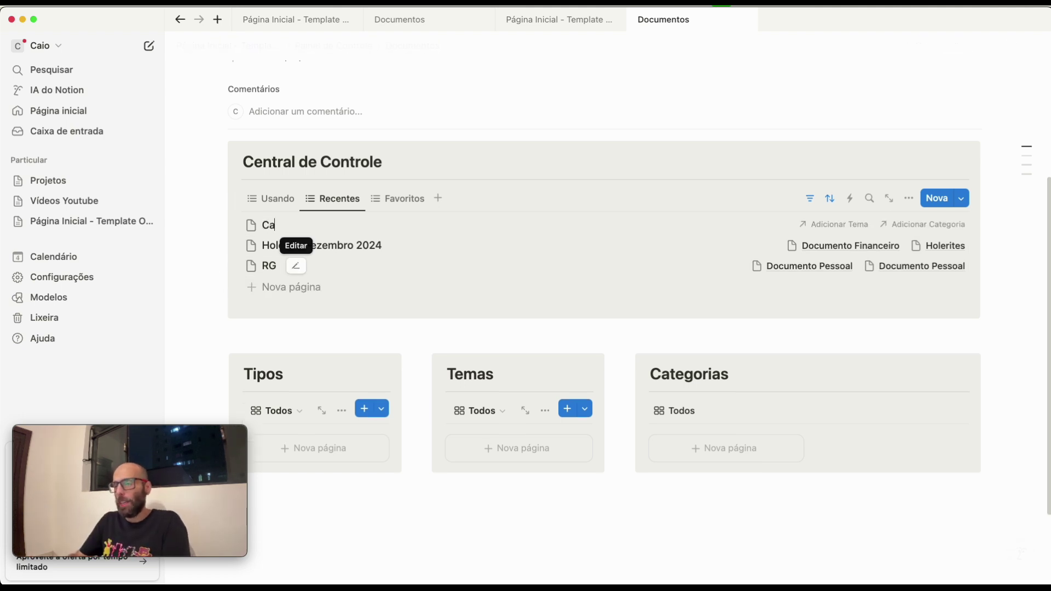
pyautogui.write('rteira de Vacinação')
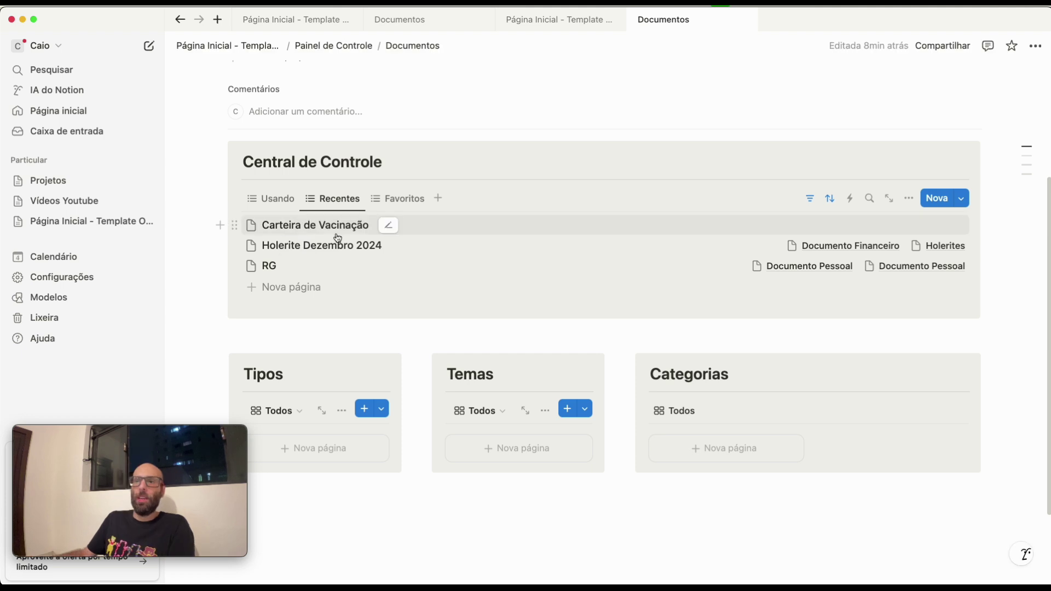
pyautogui.press('Return')
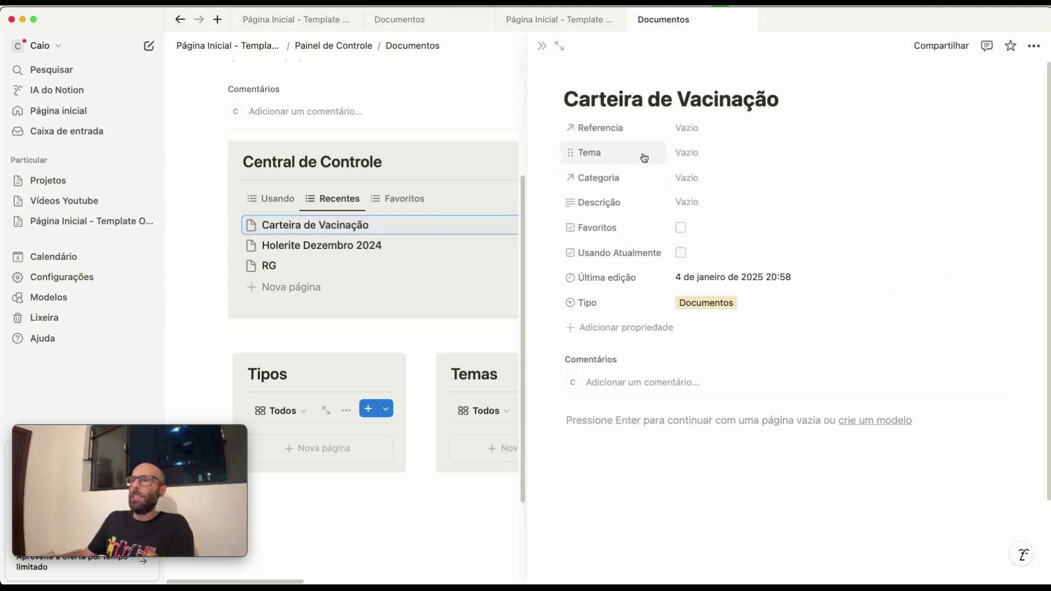
# - Link a new Tema page named Documento Saúde to Carteira de Vacinação
pyautogui.click(695, 155)
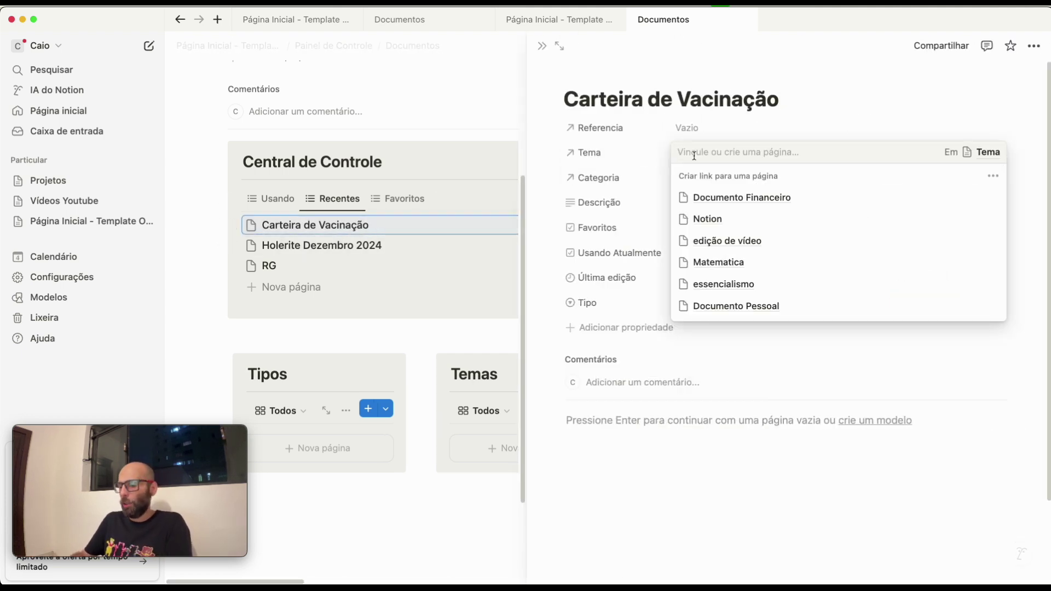
pyautogui.write('Documento Saúde')
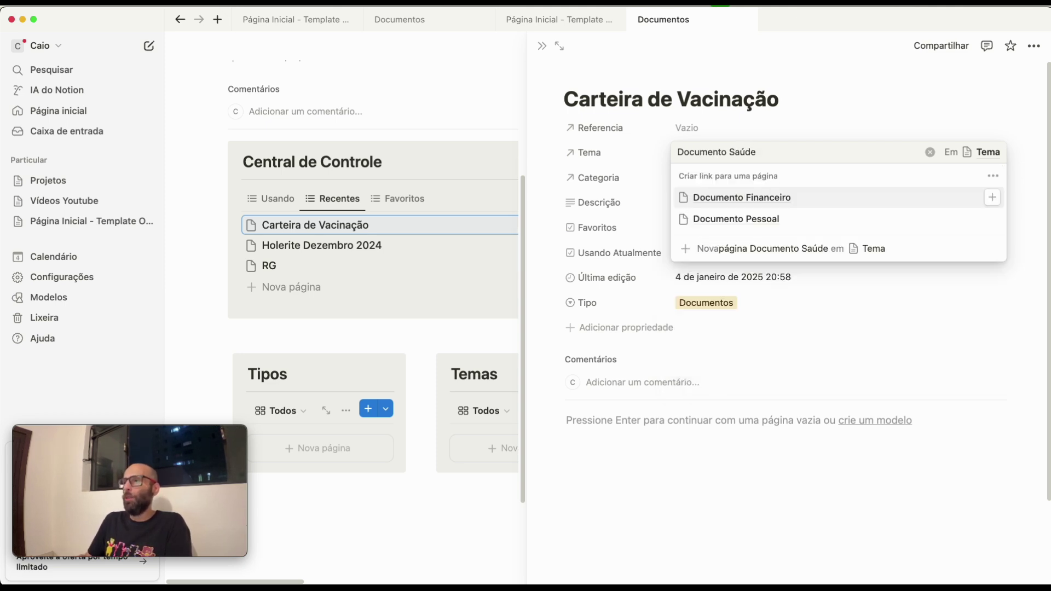
pyautogui.click(720, 257)
pyautogui.click(593, 176)
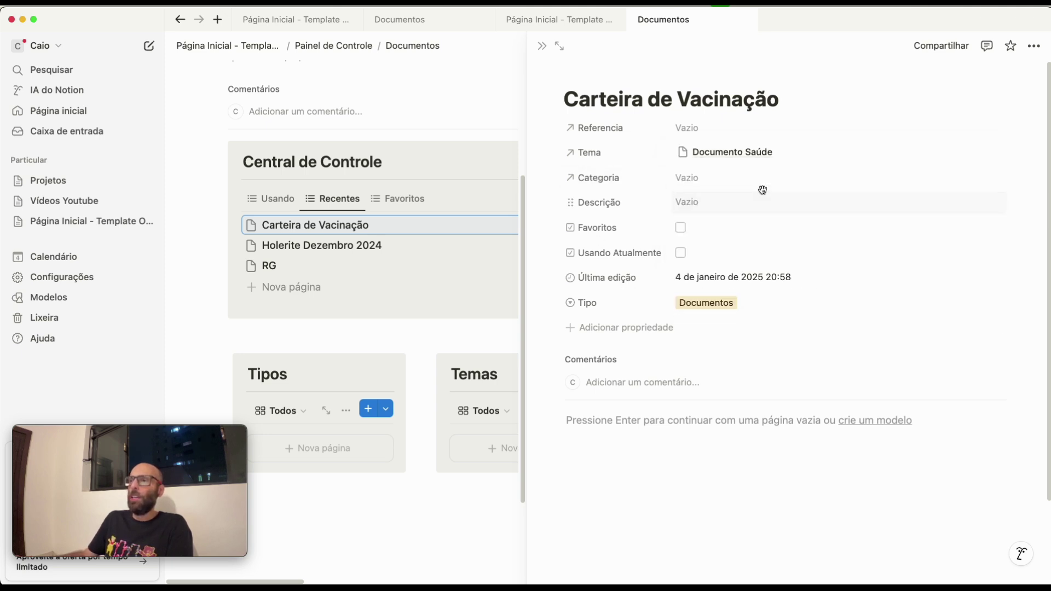
# - Link a new category named Carteira Vacinação to the Carteira de Vacinação document
pyautogui.click(697, 179)
pyautogui.write('Carte')
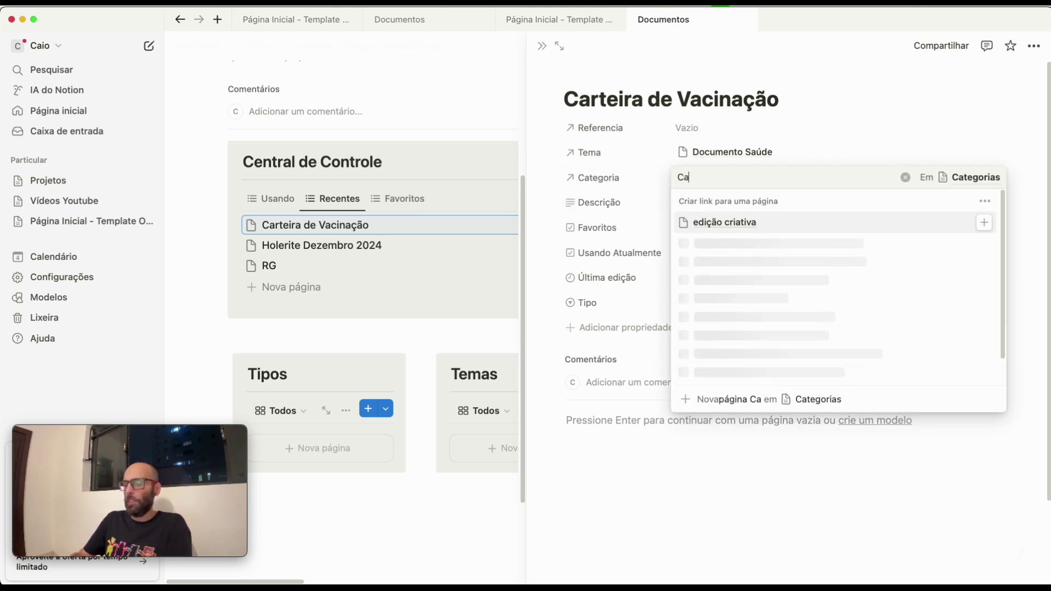
pyautogui.write('ira Vacinação')
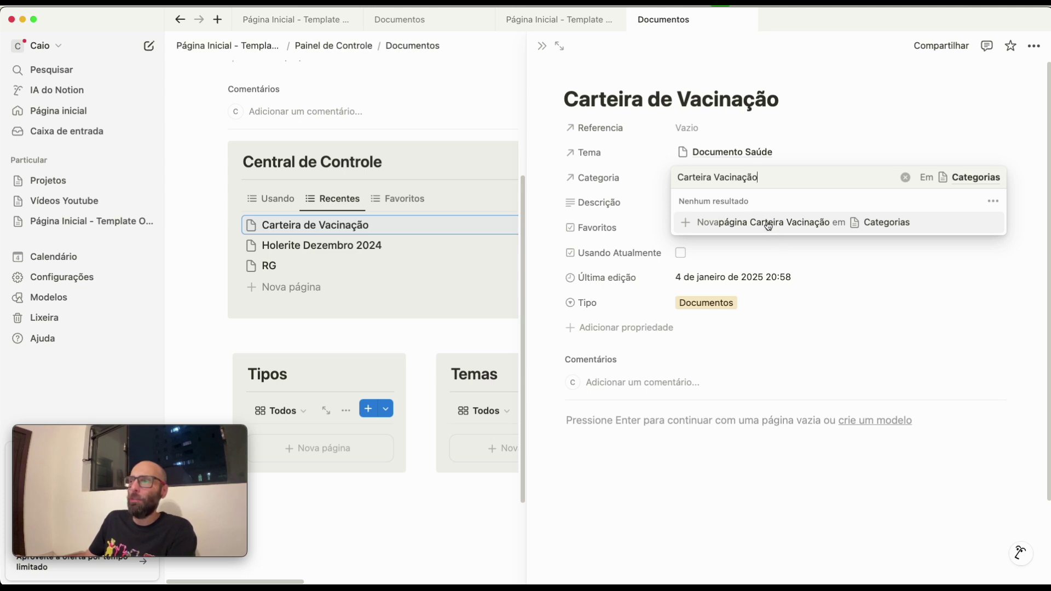
pyautogui.click(768, 224)
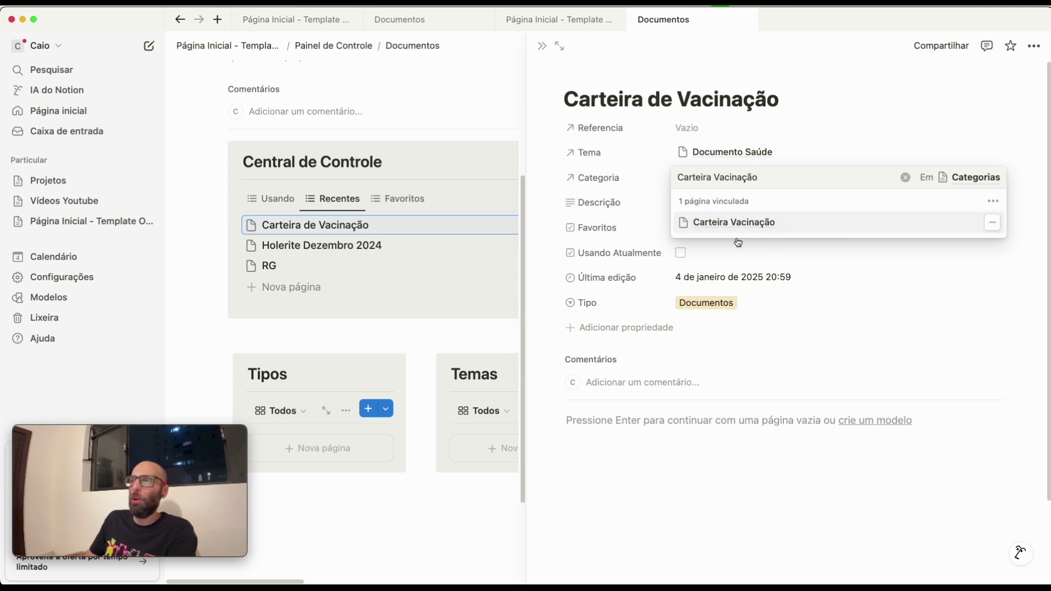
pyautogui.click(816, 494)
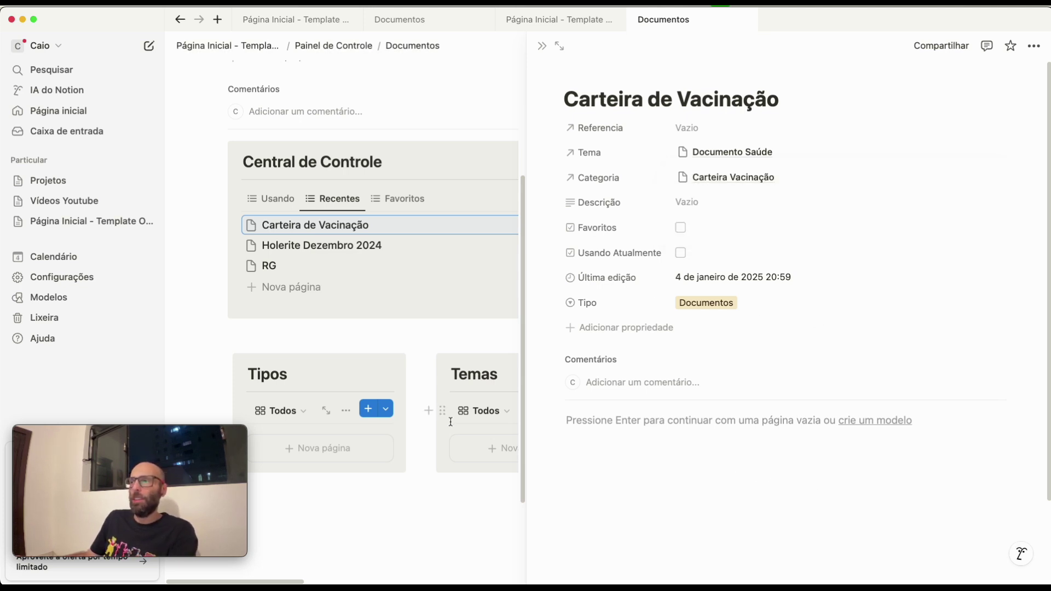
# - Create a document named Exames Dezembro 2024 and link it to the existing Tema page Documento Saúde
pyautogui.click(612, 437)
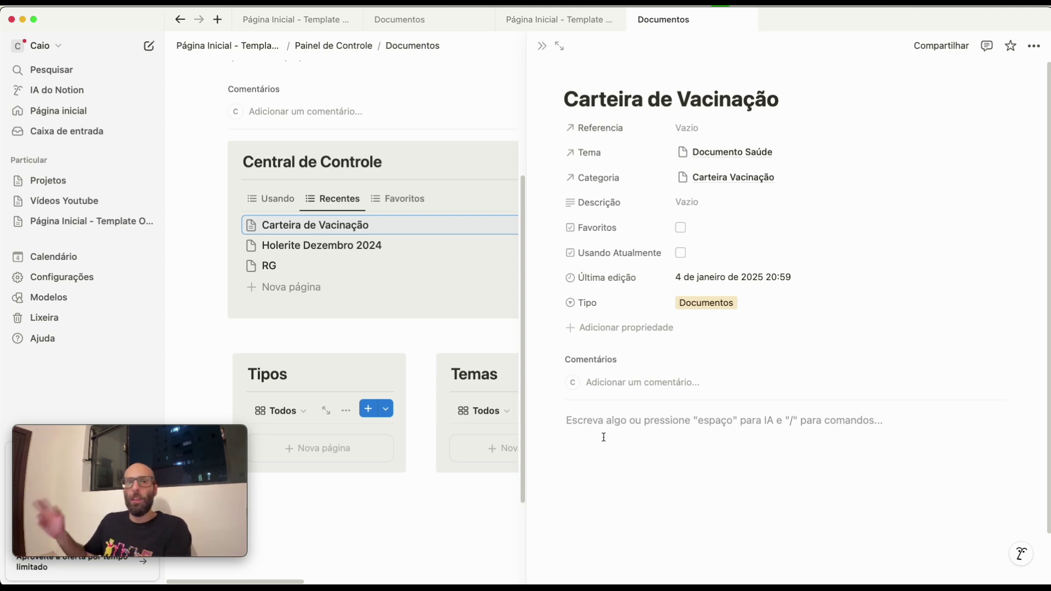
pyautogui.press('super+n')
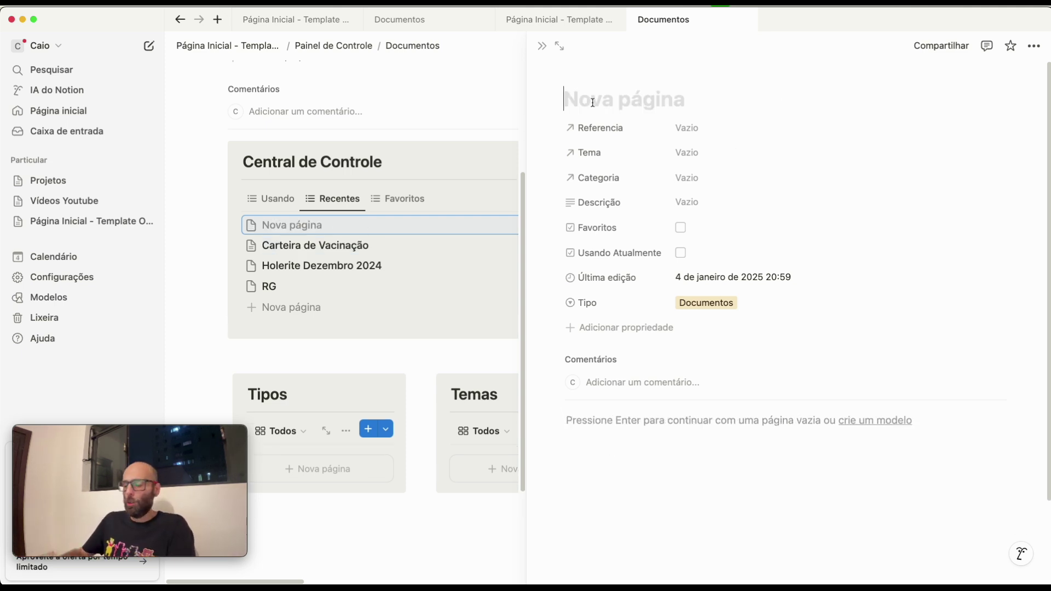
pyautogui.write('Exames Dezembro 2024')
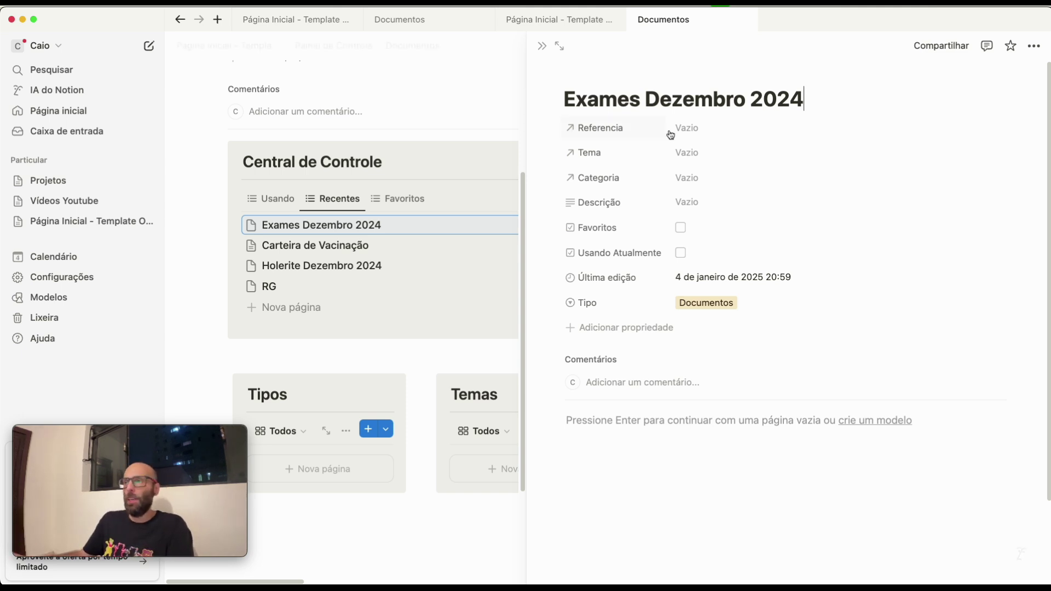
pyautogui.click(682, 152)
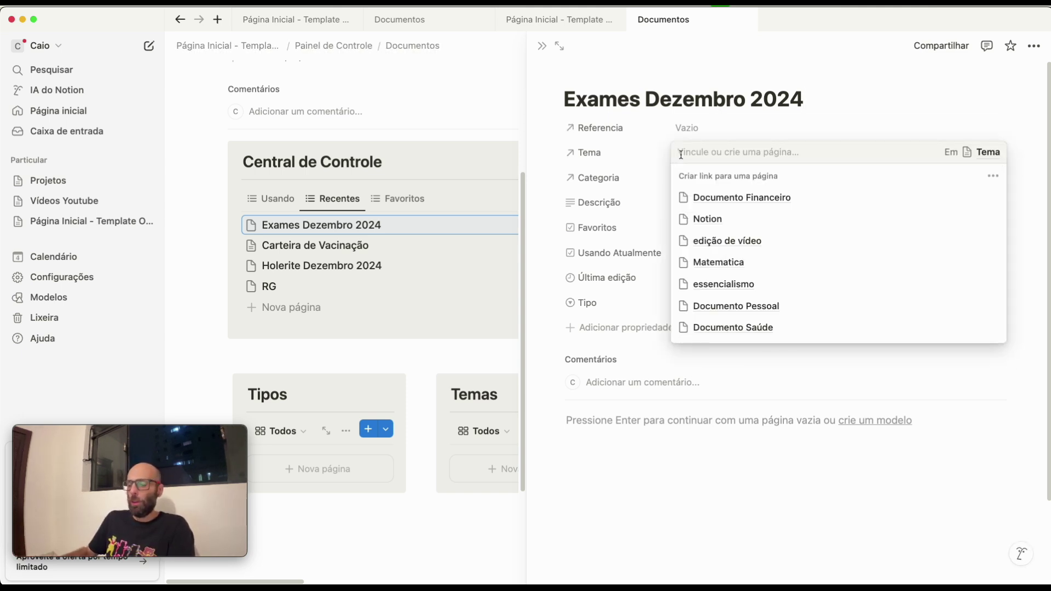
pyautogui.write('Doc')
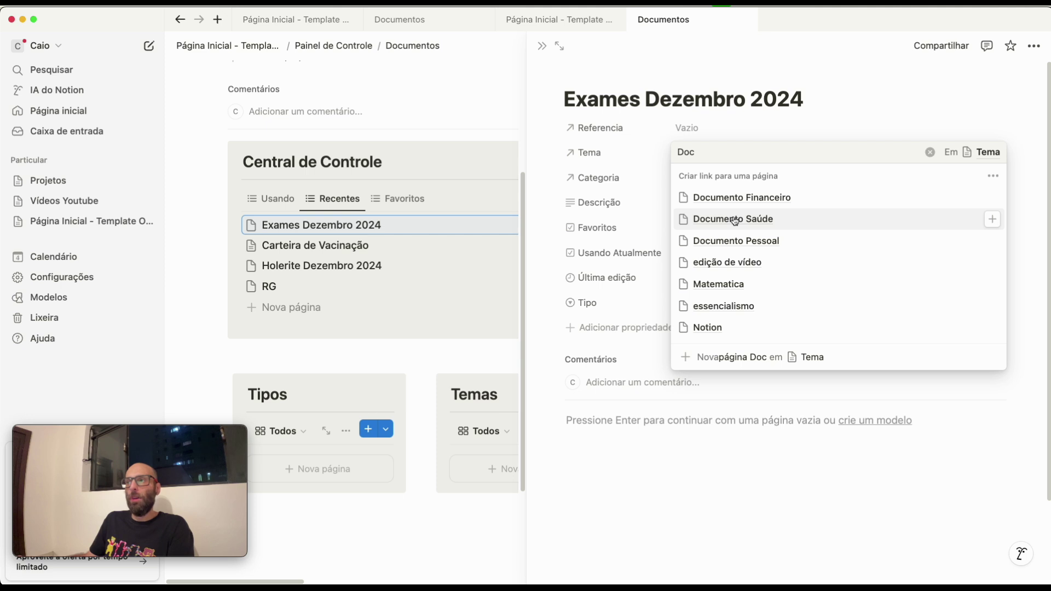
pyautogui.click(735, 219)
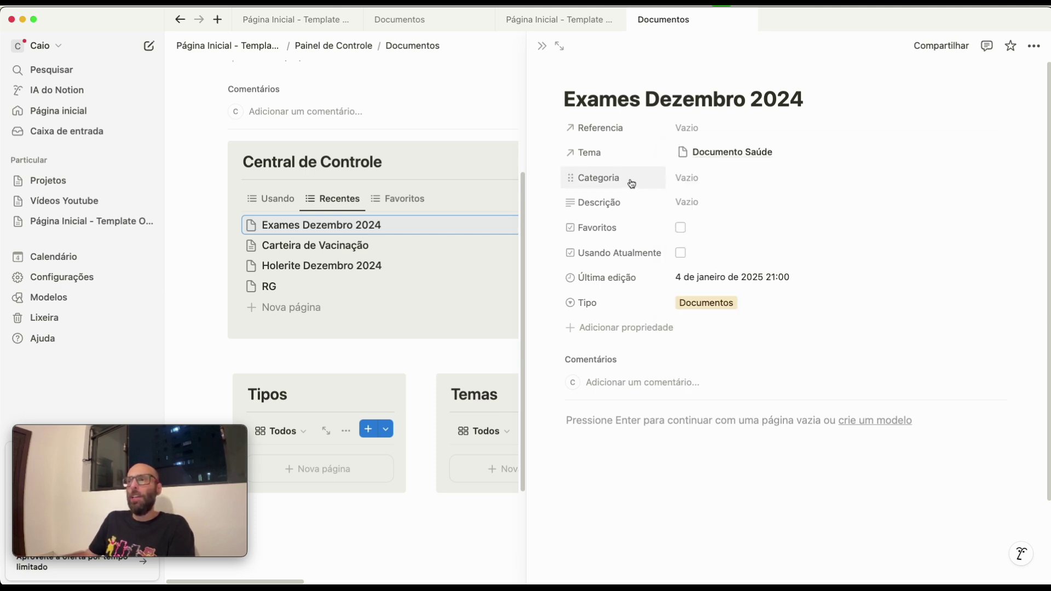
# - Link a new category named Exames Médicos (histórico) to Exames Dezembro 2024 and return to the Documentos page
pyautogui.click(716, 177)
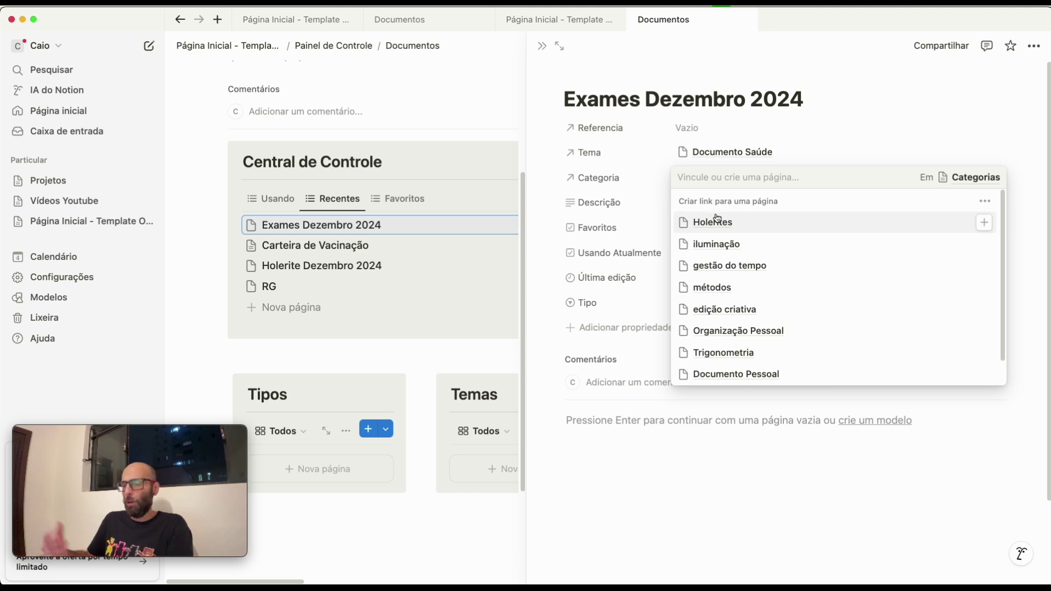
pyautogui.write('Exames')
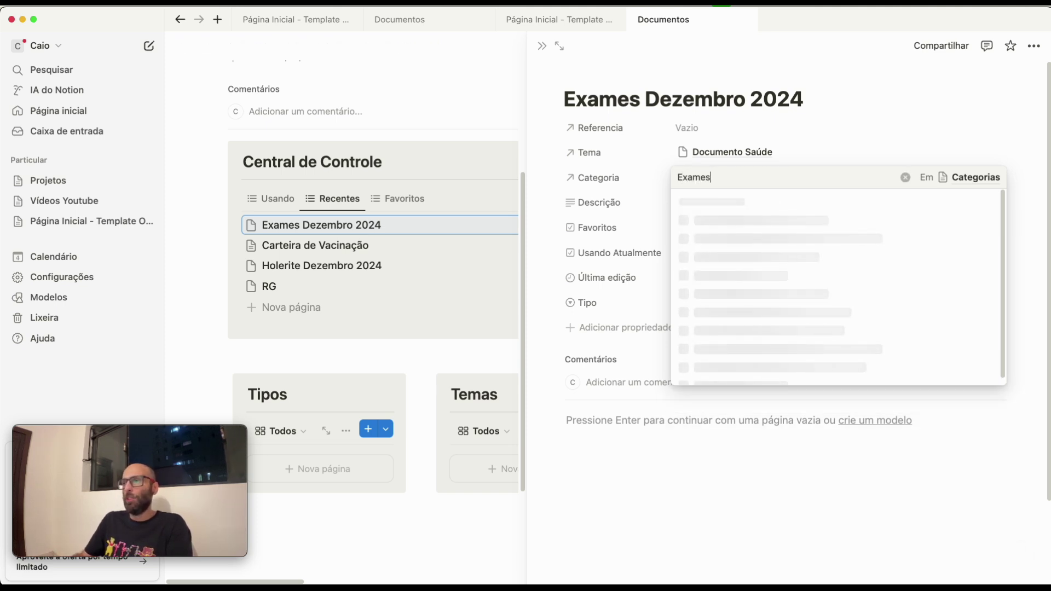
pyautogui.write(' Médicos (')
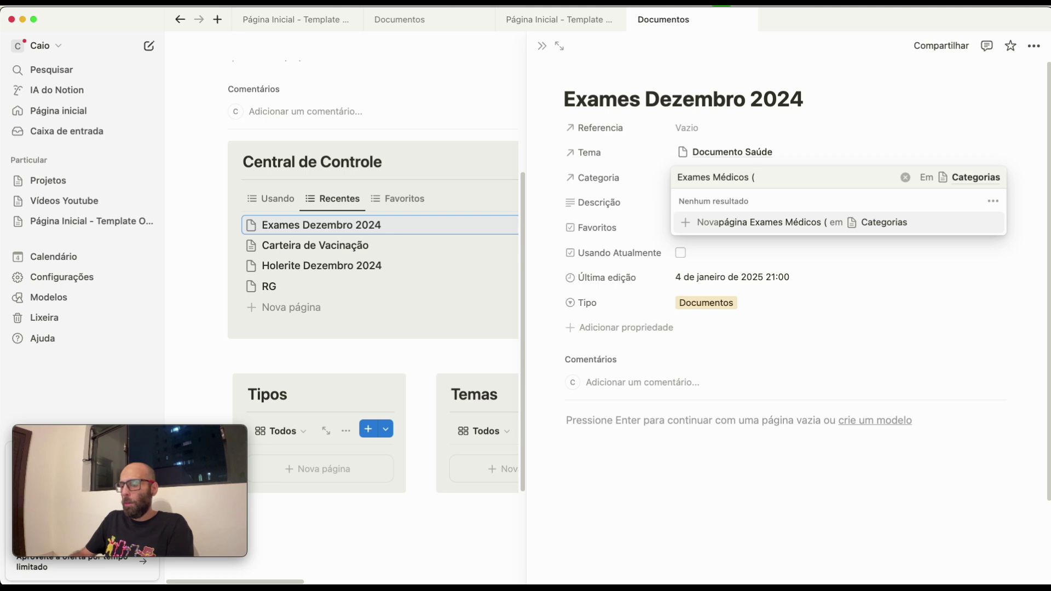
pyautogui.write('histórico)')
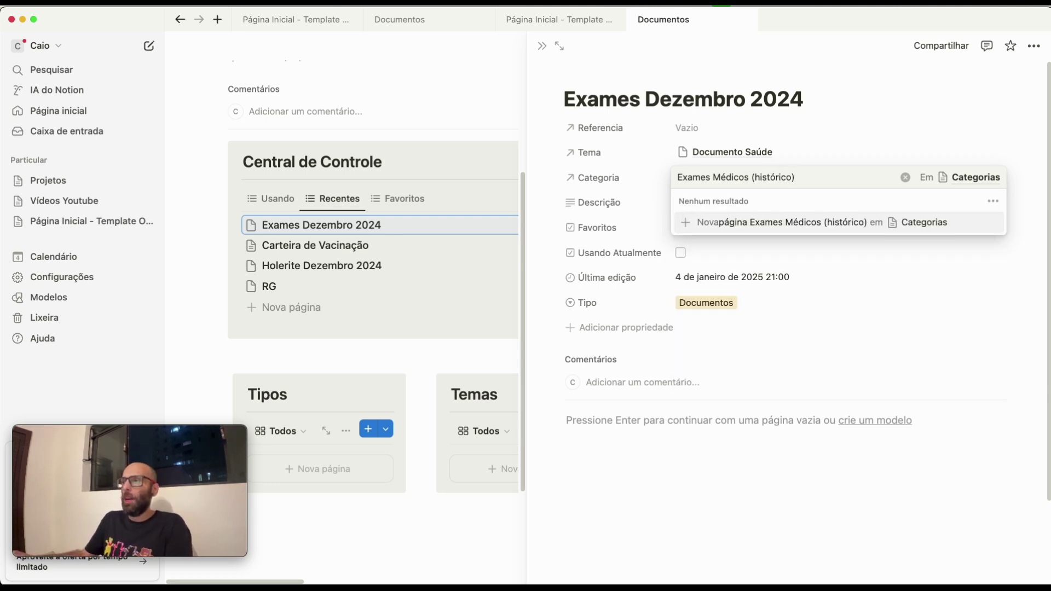
pyautogui.click(724, 230)
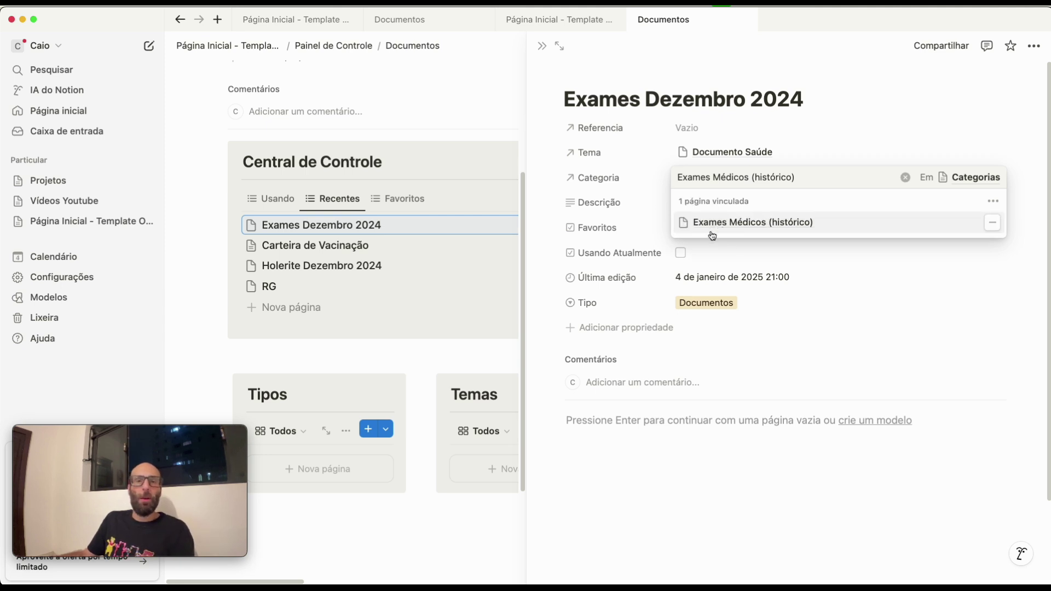
pyautogui.click(658, 520)
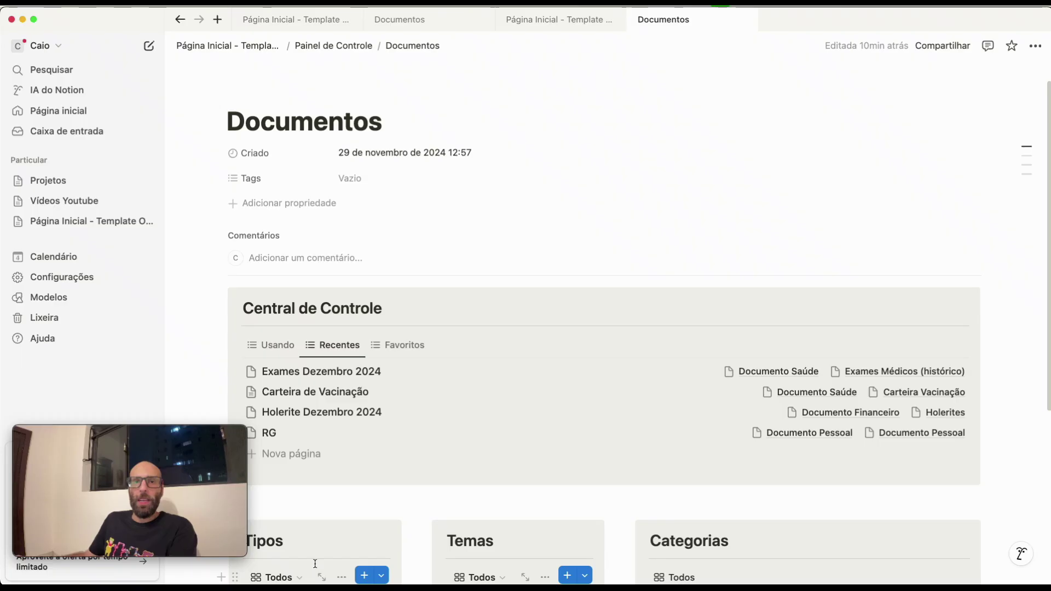
# - Open the Documento Pessoal theme linked to RG, set its Tipo to Documentos, and return to the Documentos page
pyautogui.scroll(-3, 316, 556)
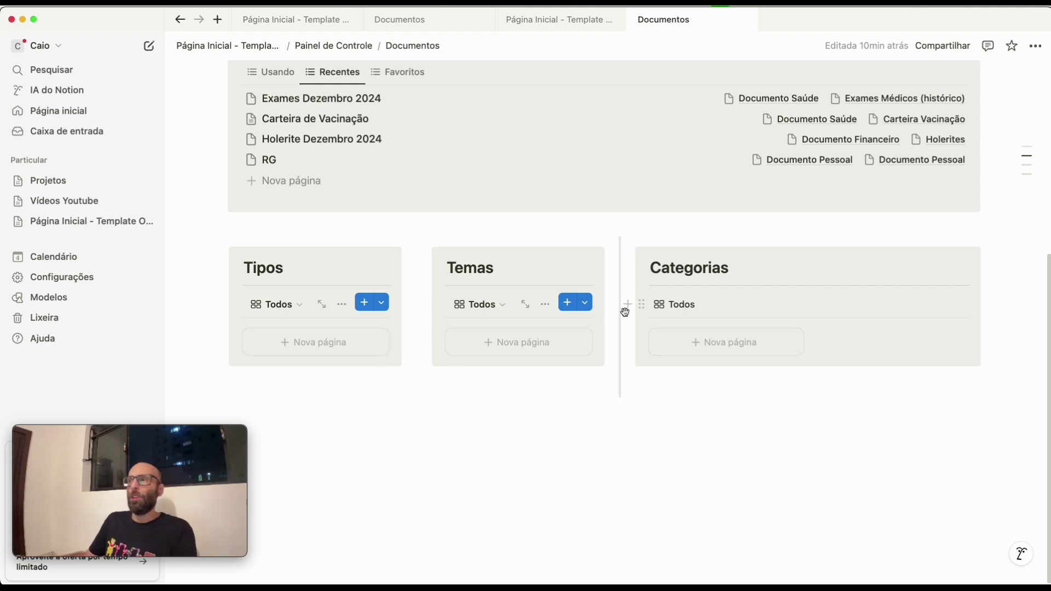
pyautogui.scroll(4, 830, 263)
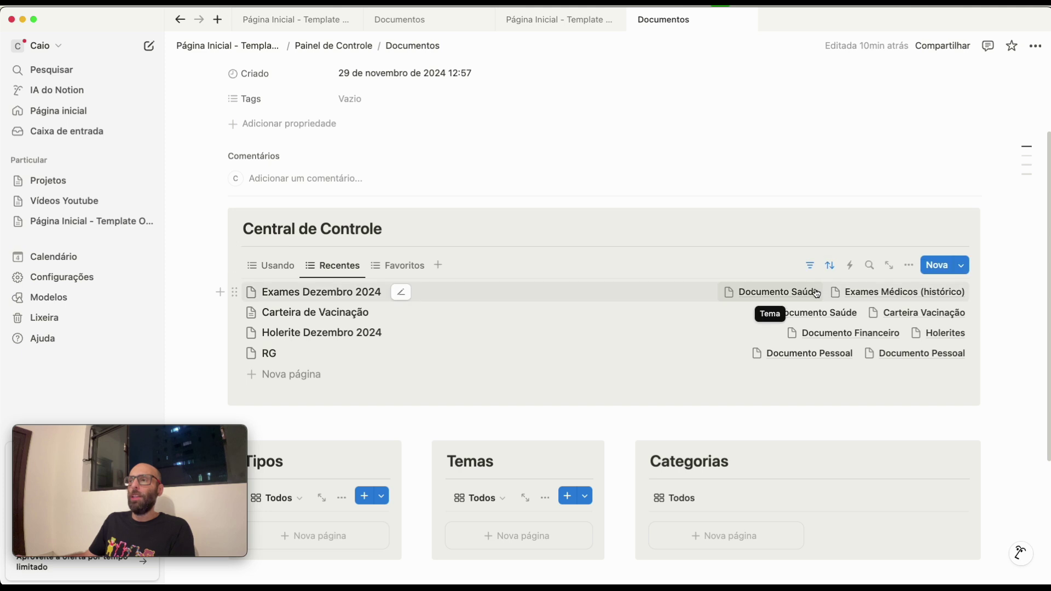
pyautogui.click(815, 360)
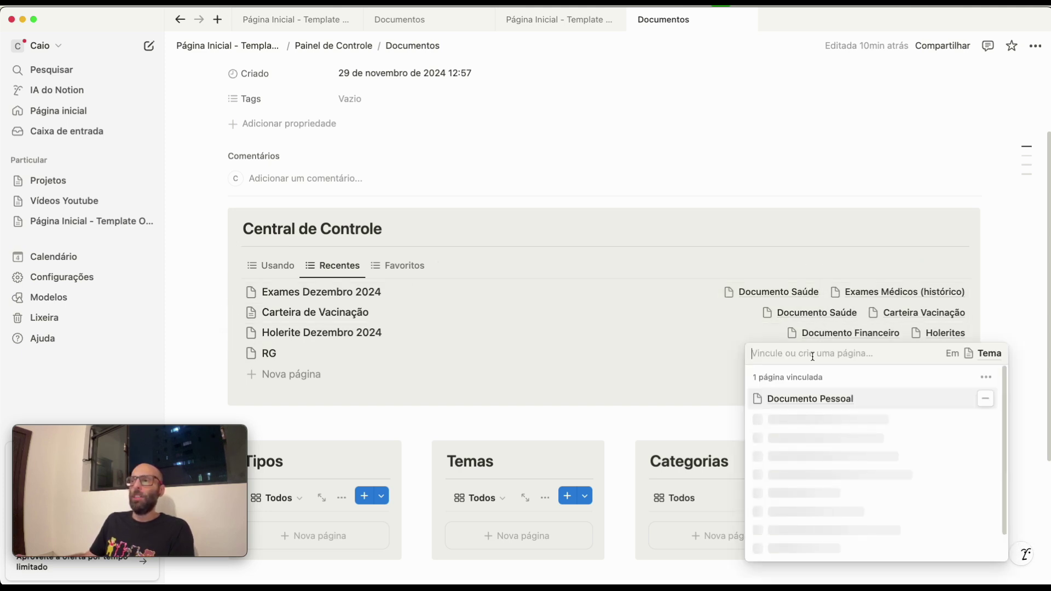
pyautogui.click(809, 399)
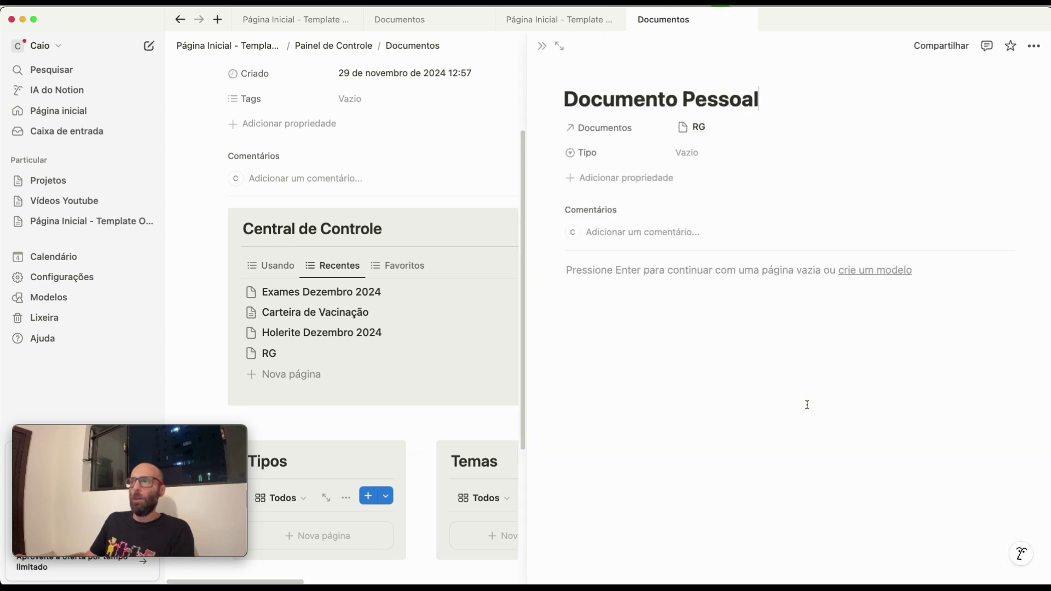
pyautogui.click(691, 156)
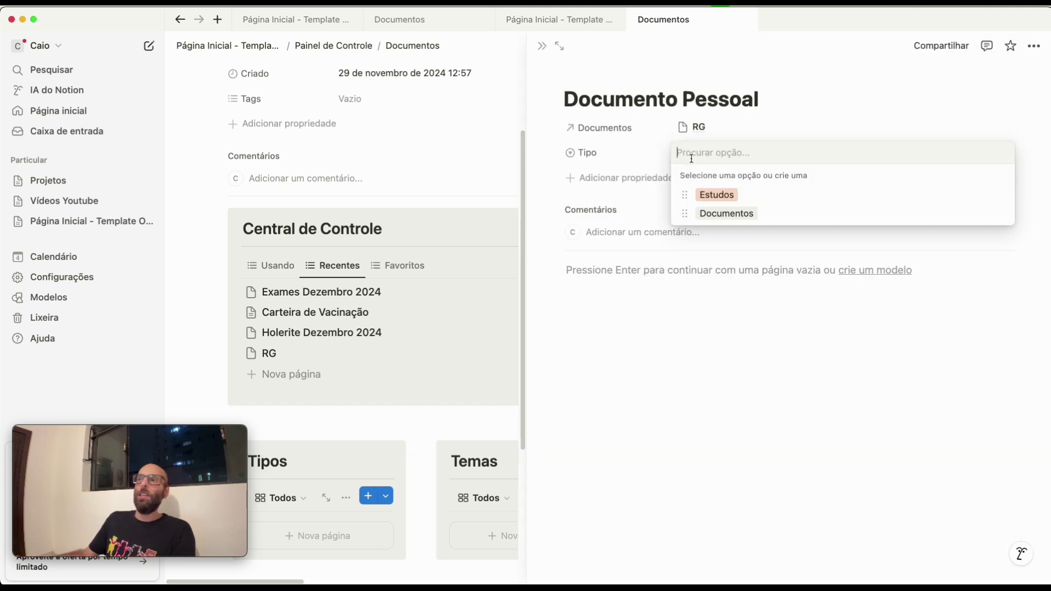
pyautogui.click(718, 214)
pyautogui.click(450, 149)
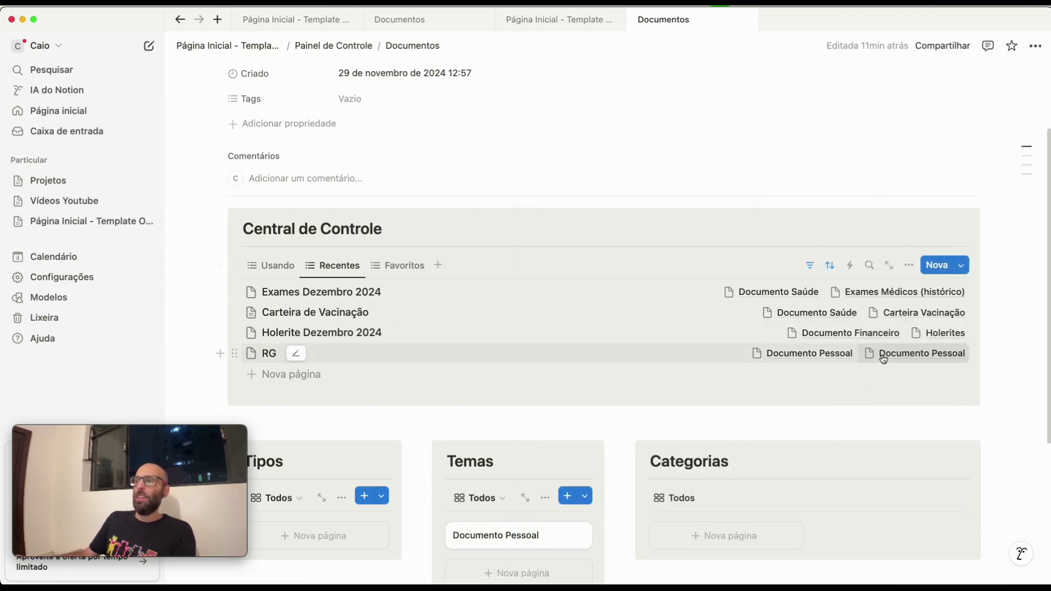
# - Set the Tipo of the Documento Financeiro theme linked to Holerite Dezembro 2024 to Documentos, and close its page
pyautogui.click(860, 333)
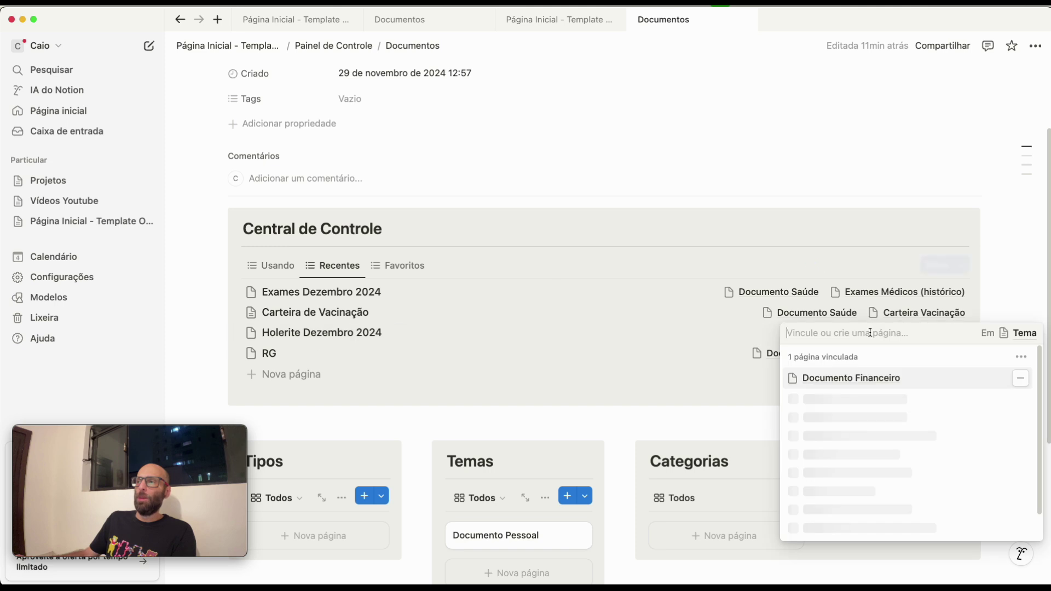
pyautogui.click(860, 386)
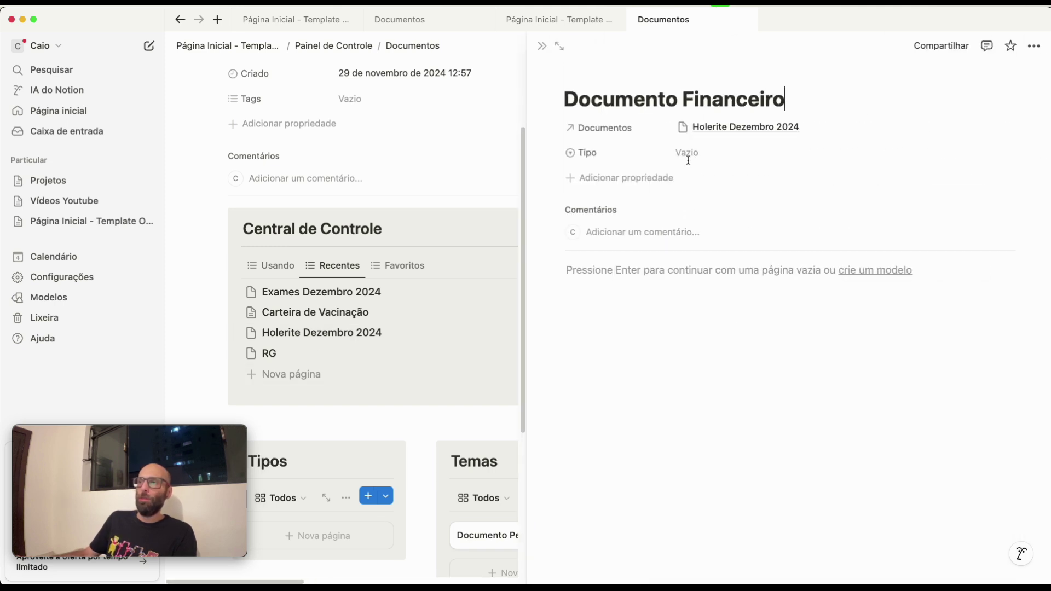
pyautogui.click(689, 156)
pyautogui.click(720, 214)
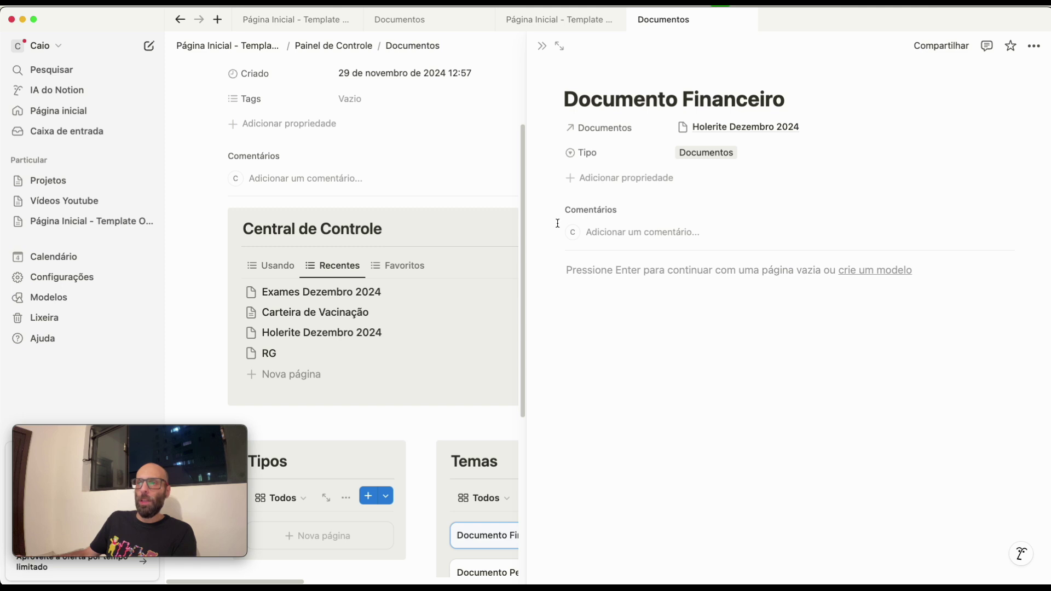
pyautogui.click(459, 164)
# - Open the Documento Saúde theme linked to Exames Dezembro 2024, set its Tipo to Documentos, and return to the Documentos page
pyautogui.click(795, 288)
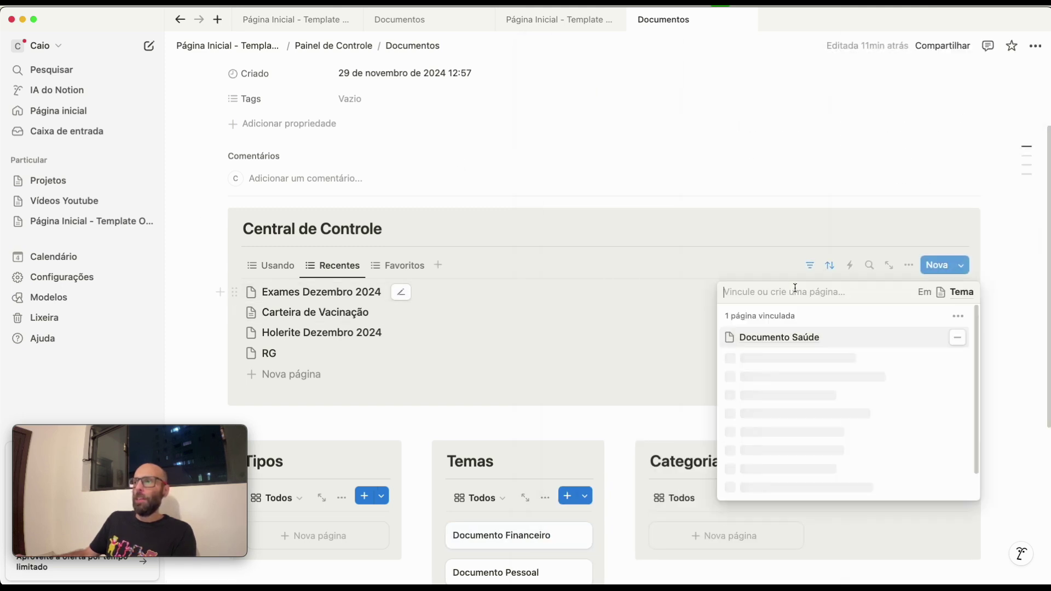
pyautogui.click(794, 338)
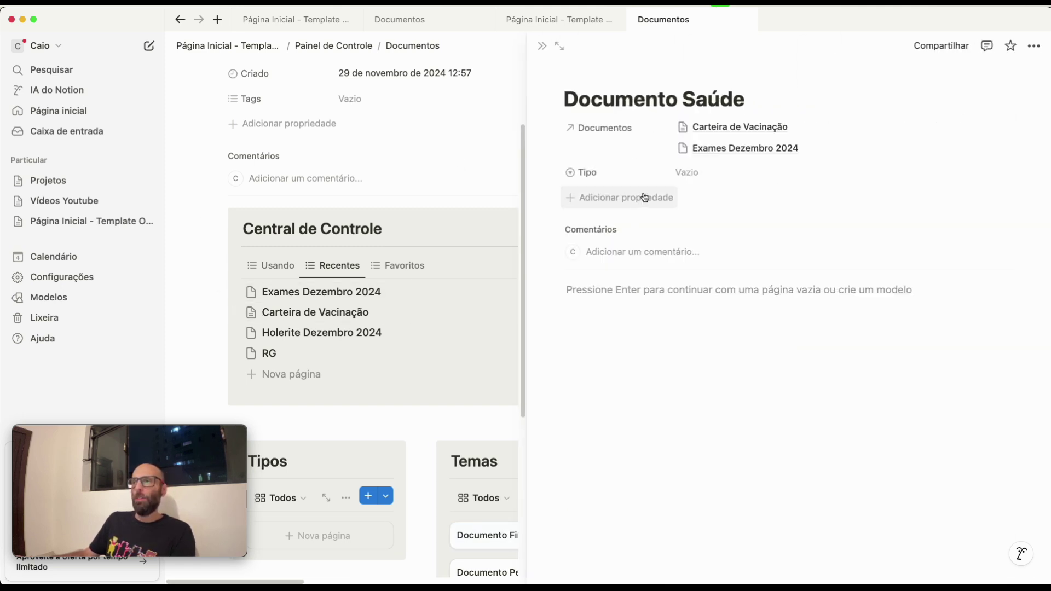
pyautogui.click(686, 172)
pyautogui.click(715, 235)
pyautogui.click(439, 181)
pyautogui.click(476, 134)
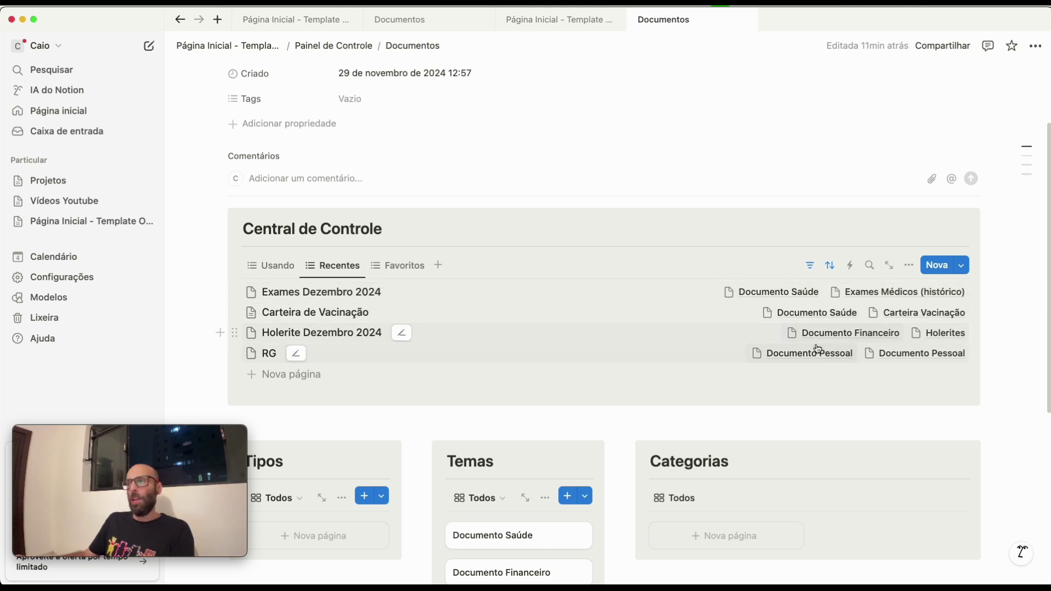
# - Set the Tipo of the Exames Médicos (histórico) category linked to Exames Dezembro 2024 to Documentos, and close its page
pyautogui.click(903, 292)
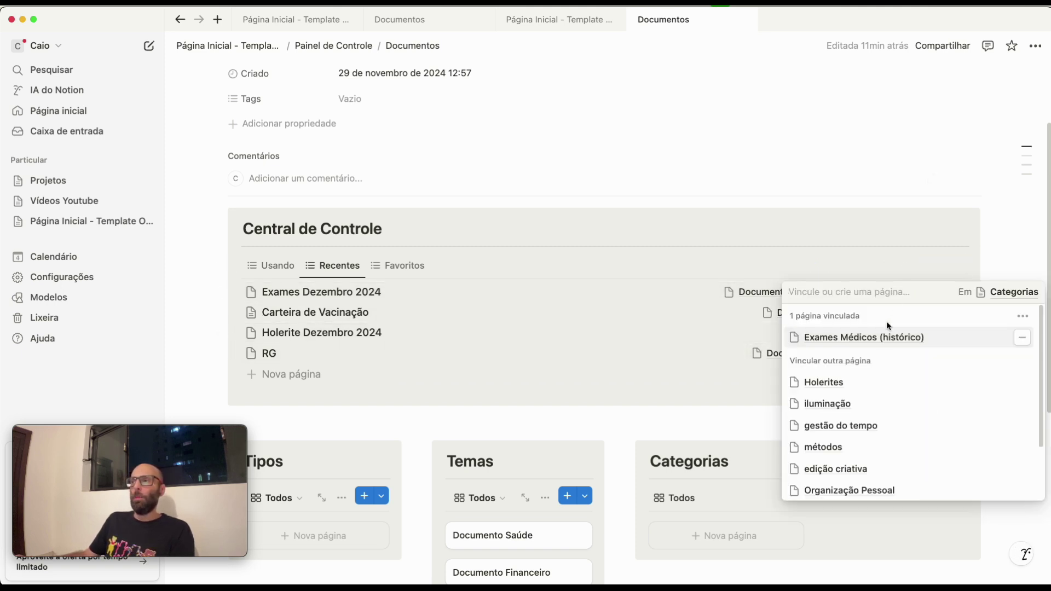
pyautogui.click(879, 338)
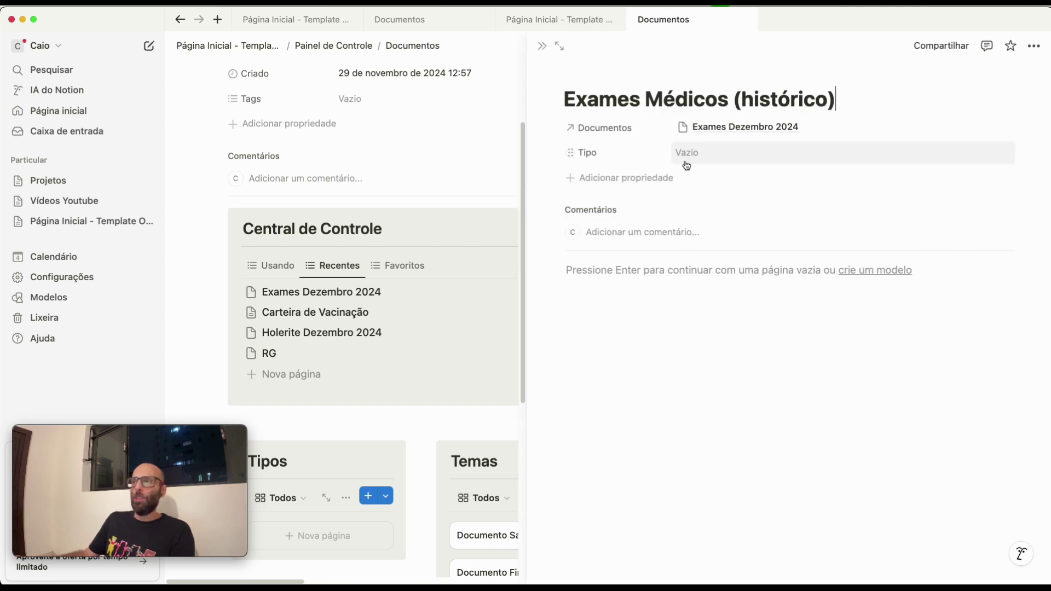
pyautogui.click(686, 158)
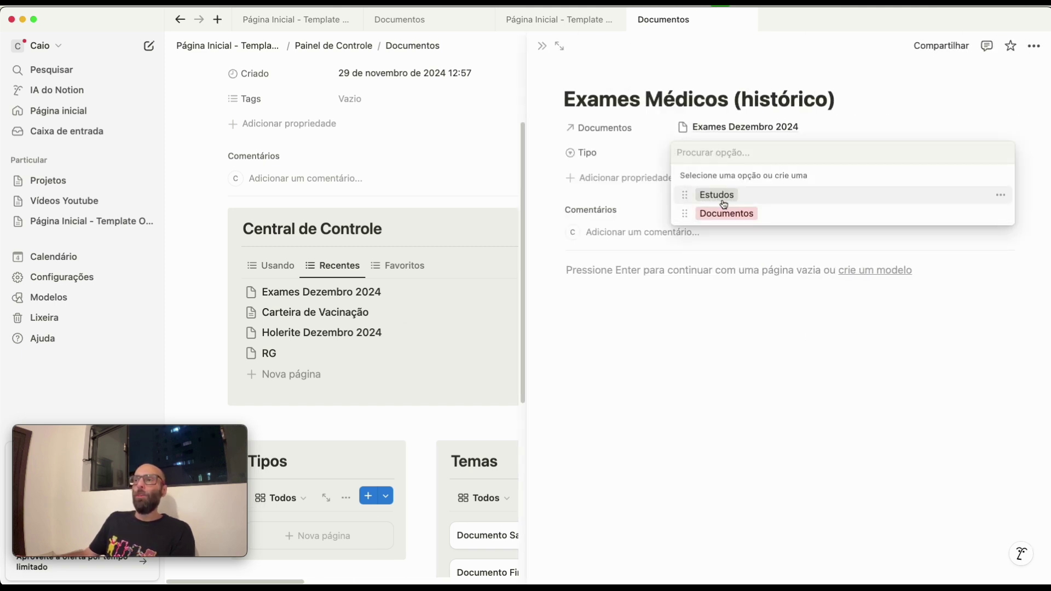
pyautogui.click(731, 214)
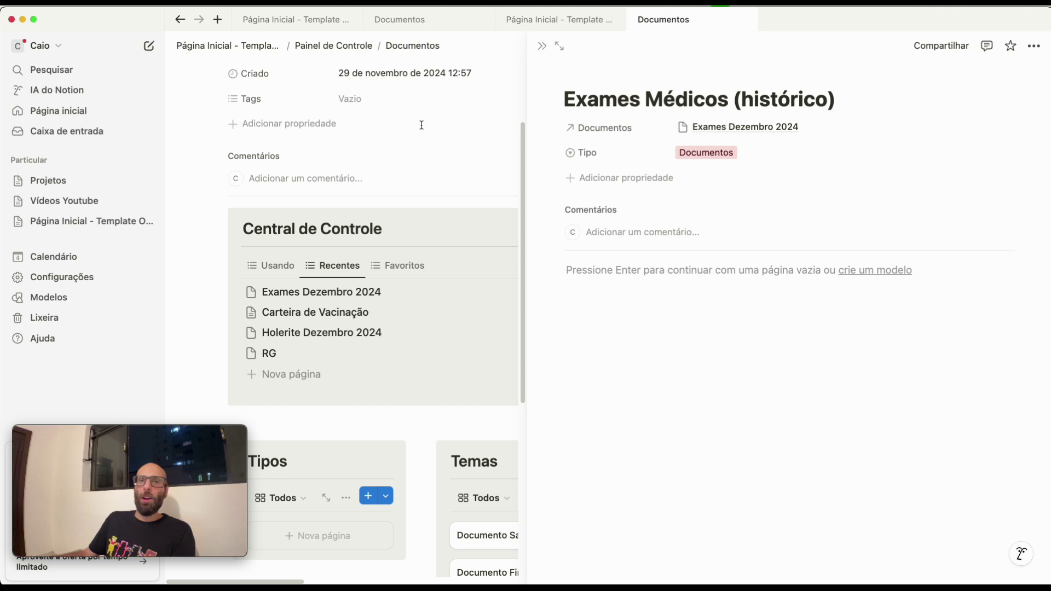
pyautogui.press('Escape')
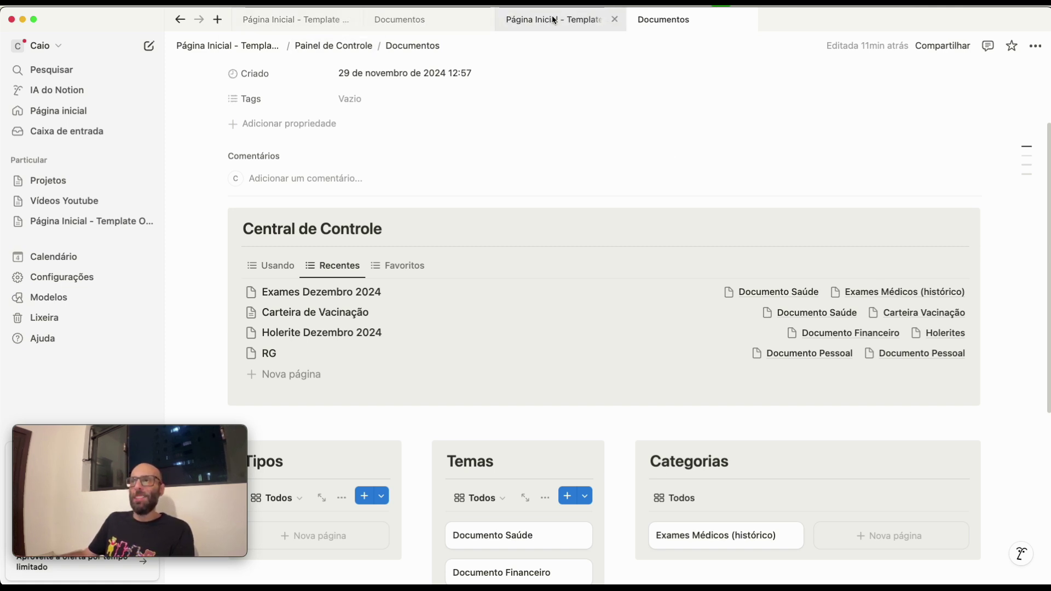
# - Close the open pages for the Documentos database and the duplicate Página Inicial
pyautogui.click(470, 23)
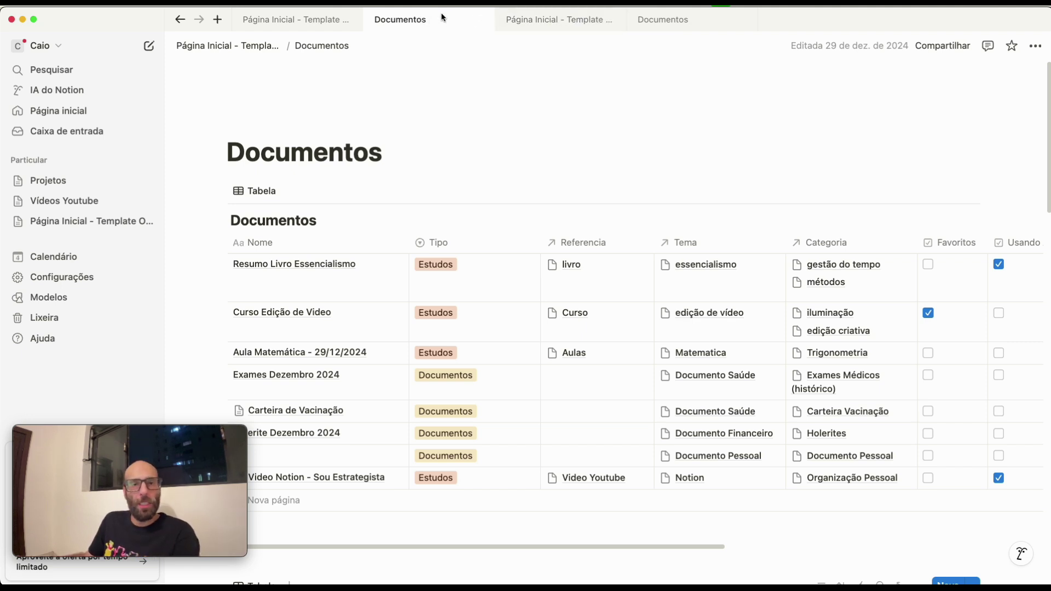
pyautogui.press('super+w')
pyautogui.press('super+w')
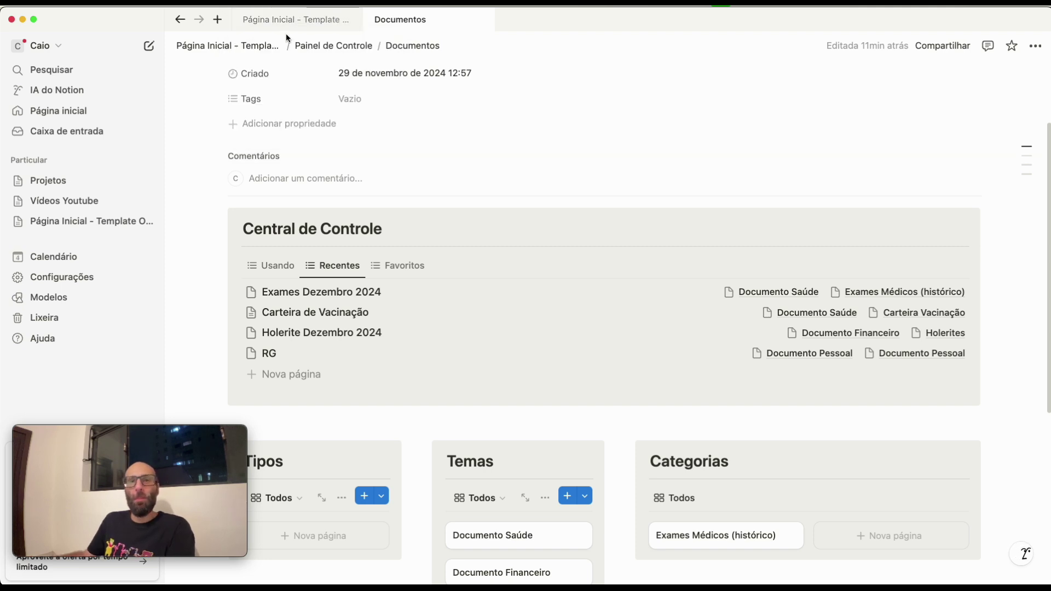
# - Open the Documentos database page from the Base de Dados (NÃO EXCLUIR) section of Página Inicial
pyautogui.click(278, 19)
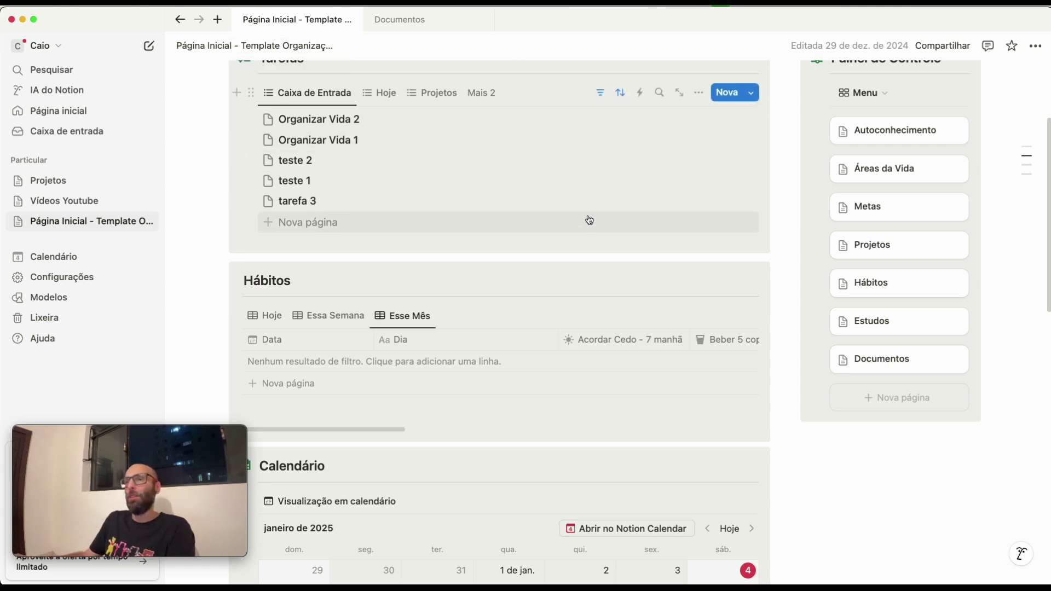
pyautogui.scroll(3, 589, 217)
pyautogui.scroll(-3, 584, 221)
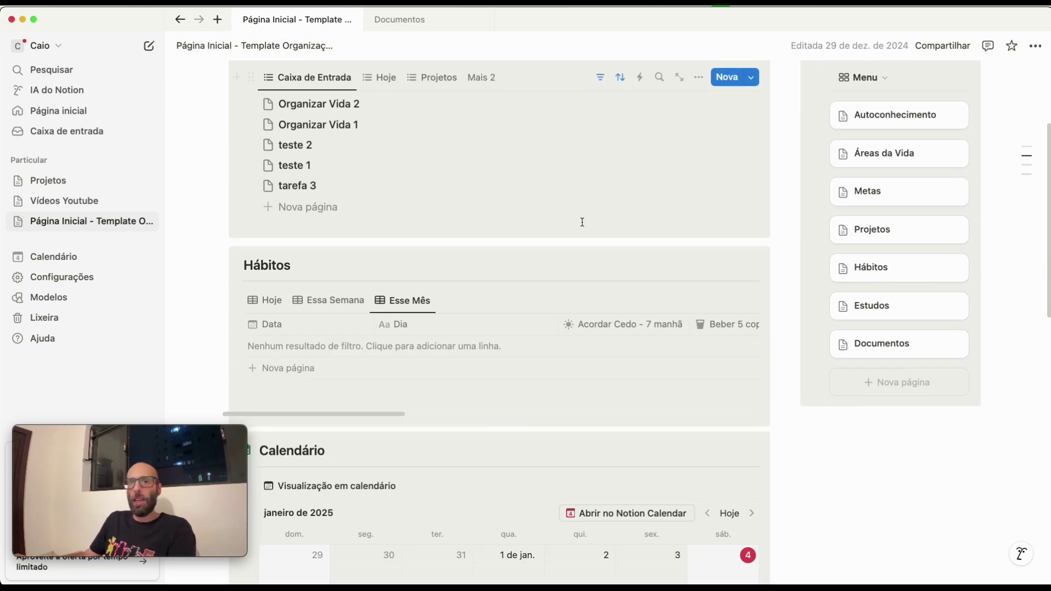
pyautogui.click(409, 26)
pyautogui.scroll(-5, 577, 222)
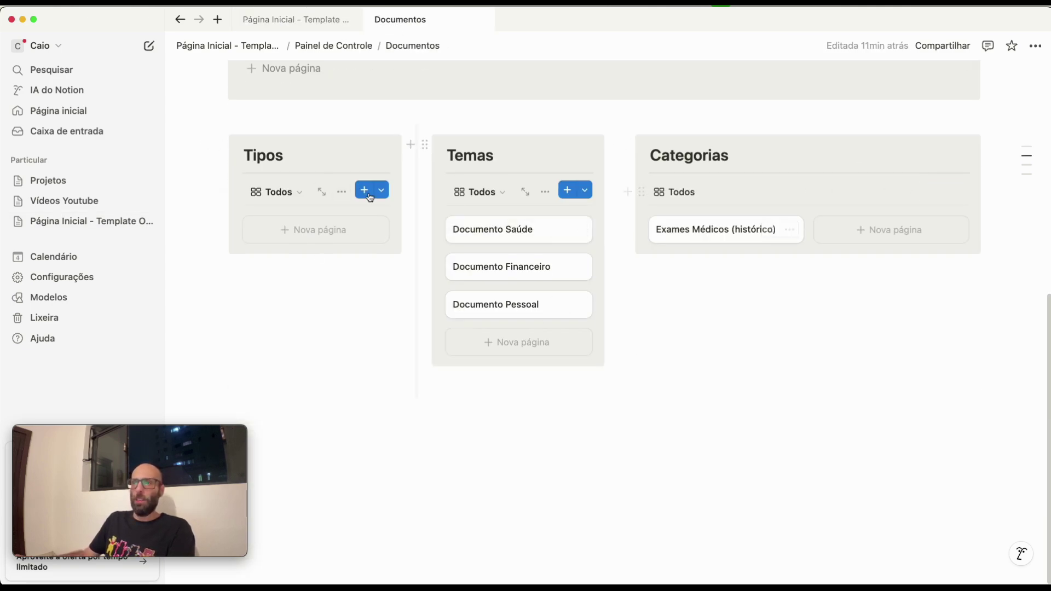
pyautogui.click(298, 18)
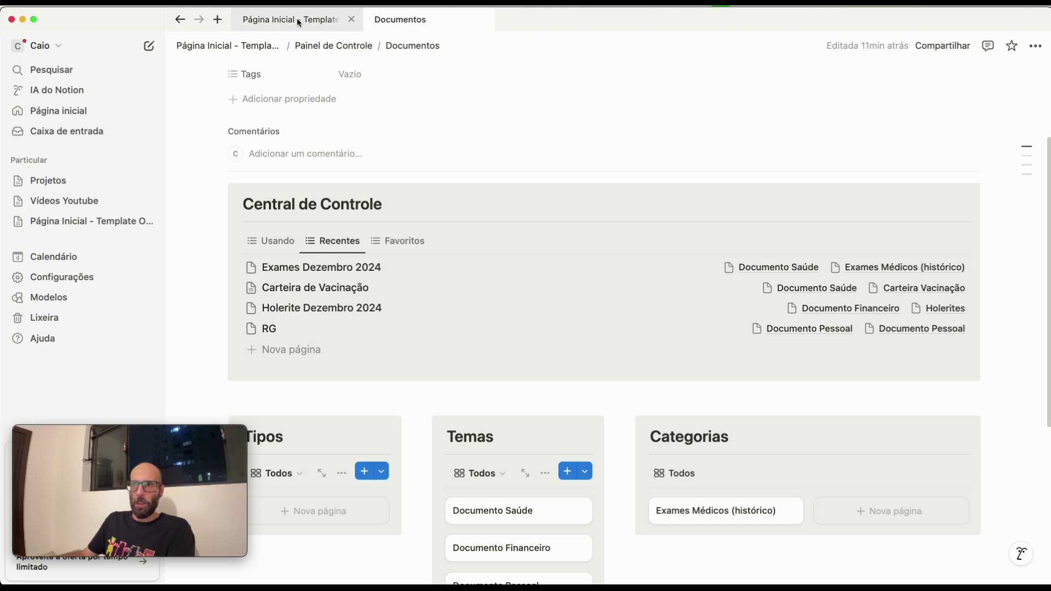
pyautogui.scroll(-15, 621, 268)
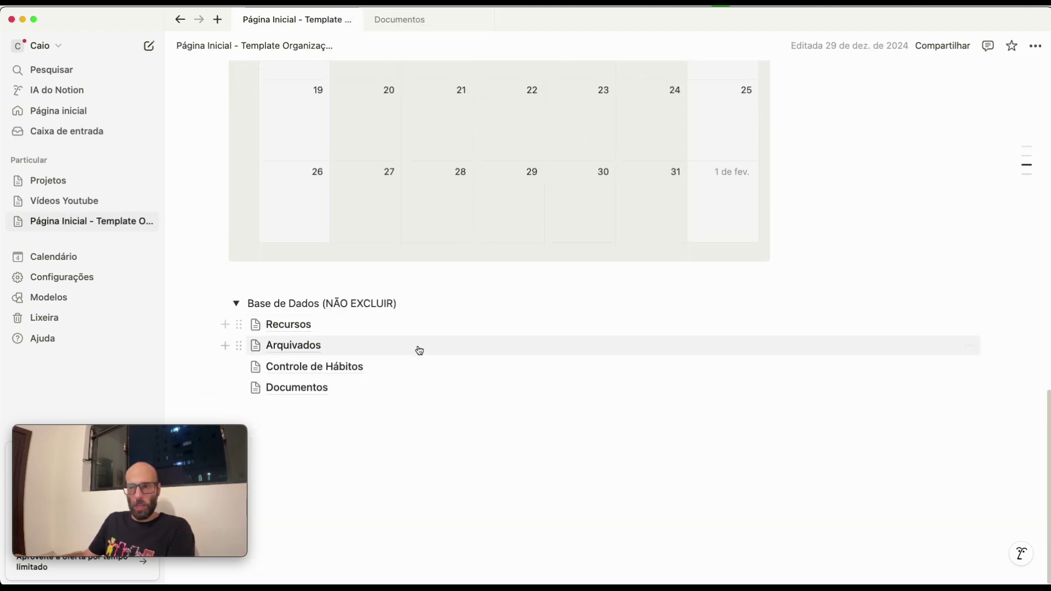
pyautogui.click(294, 391)
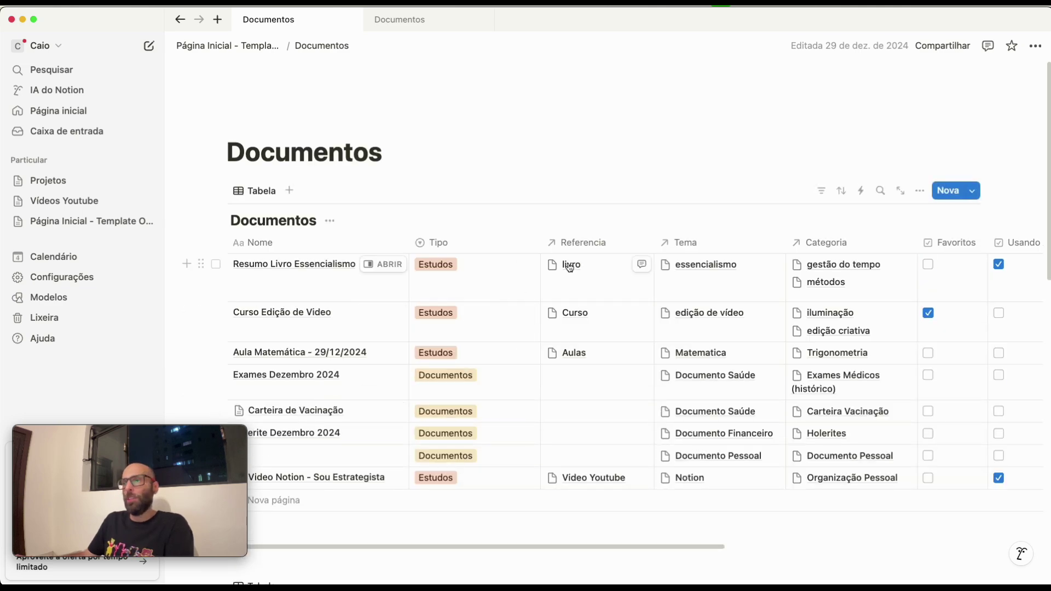
# - Set Tipo to Documentos for Carteira Vacinação, Holerites and Documento Pessoal in the Categorias table
pyautogui.scroll(-2, 436, 291)
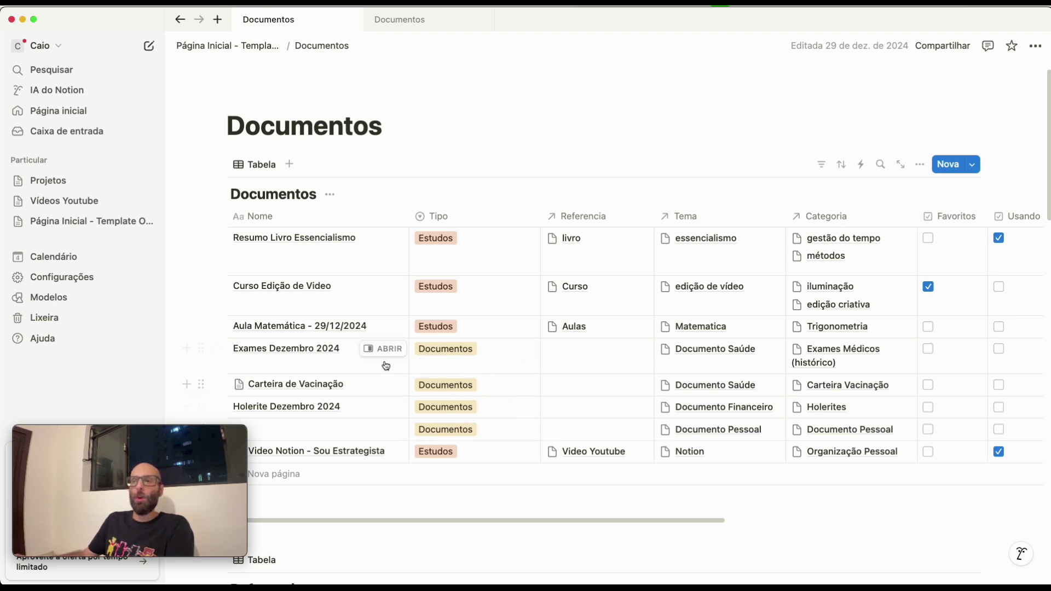
pyautogui.scroll(-15, 540, 389)
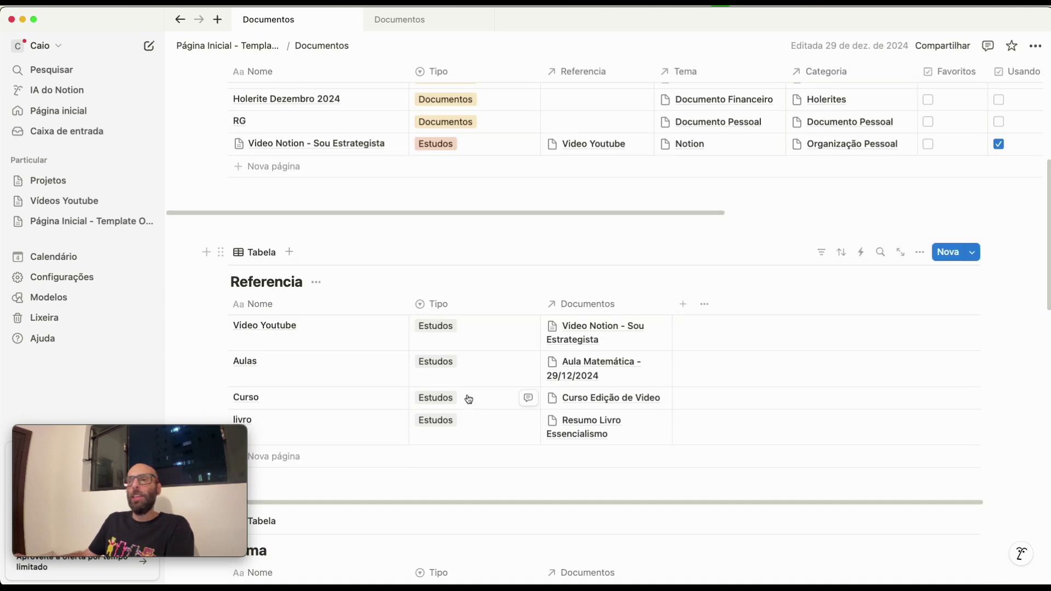
pyautogui.scroll(-10, 469, 396)
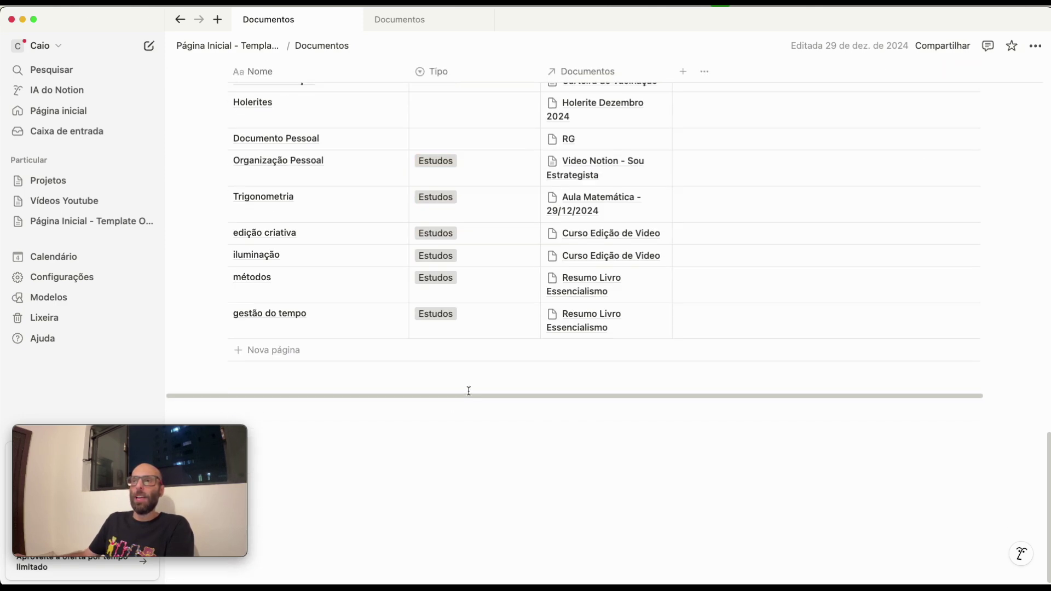
pyautogui.scroll(3, 467, 395)
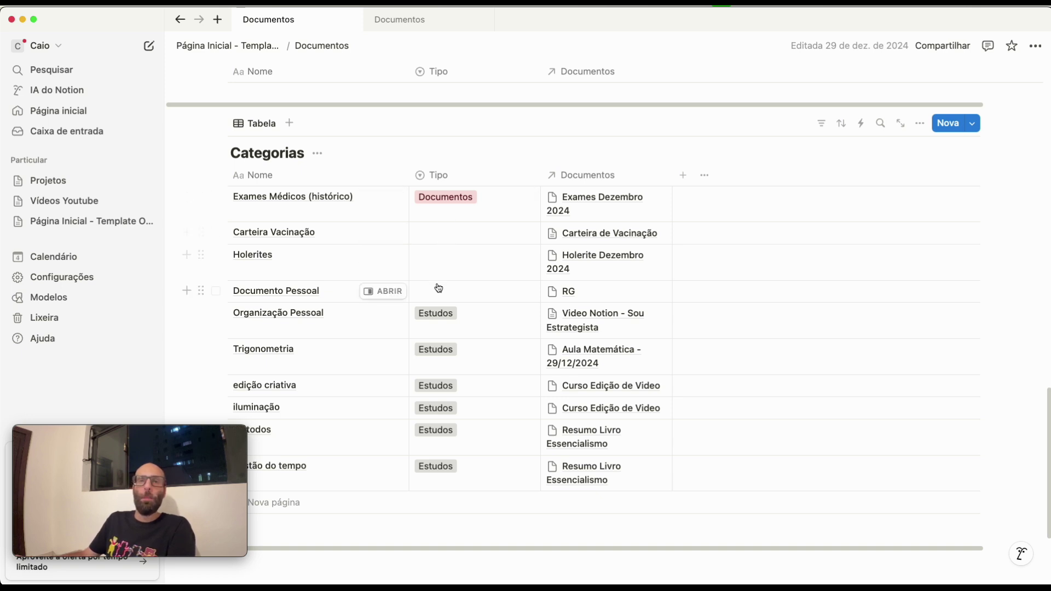
pyautogui.click(467, 242)
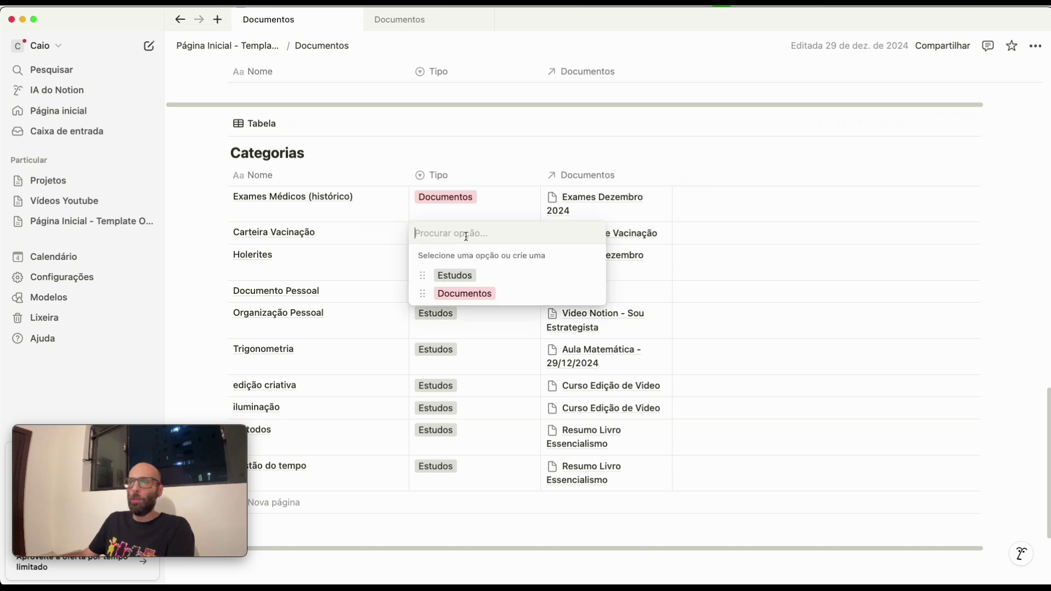
pyautogui.click(482, 294)
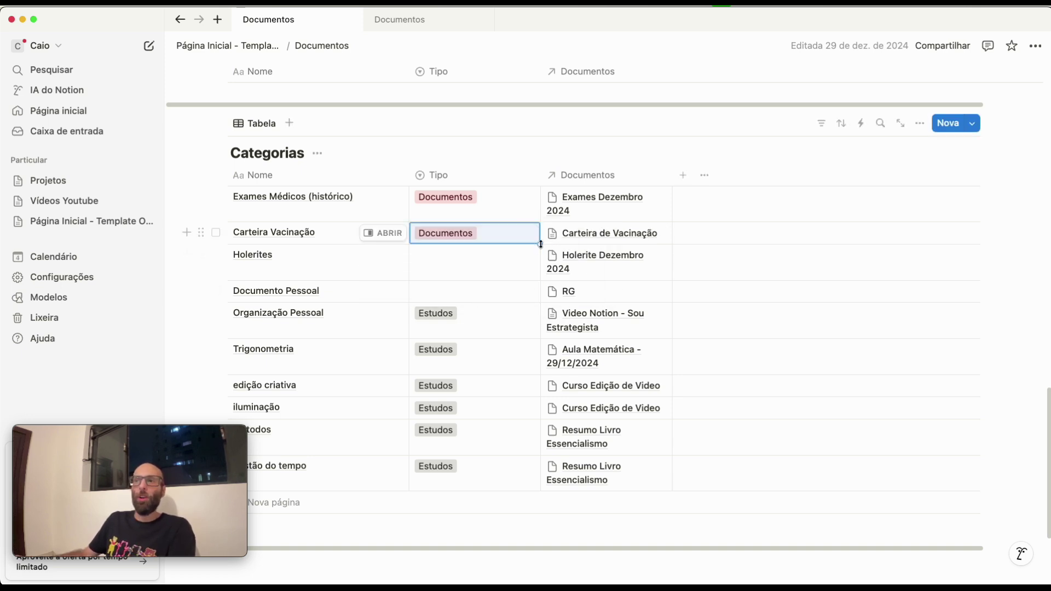
pyautogui.moveTo(540, 246); pyautogui.dragTo(537, 293)
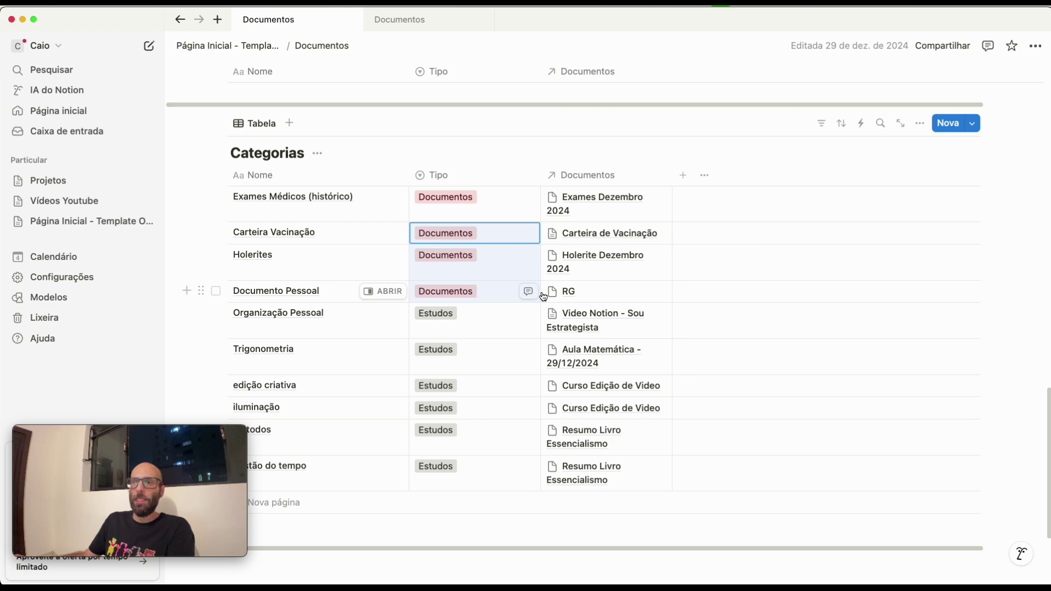
# - Delete the Tipos block from the Painel de Controle's Documentos page and widen the Temas column to match Categorias
pyautogui.scroll(1, 547, 405)
pyautogui.scroll(6, 532, 386)
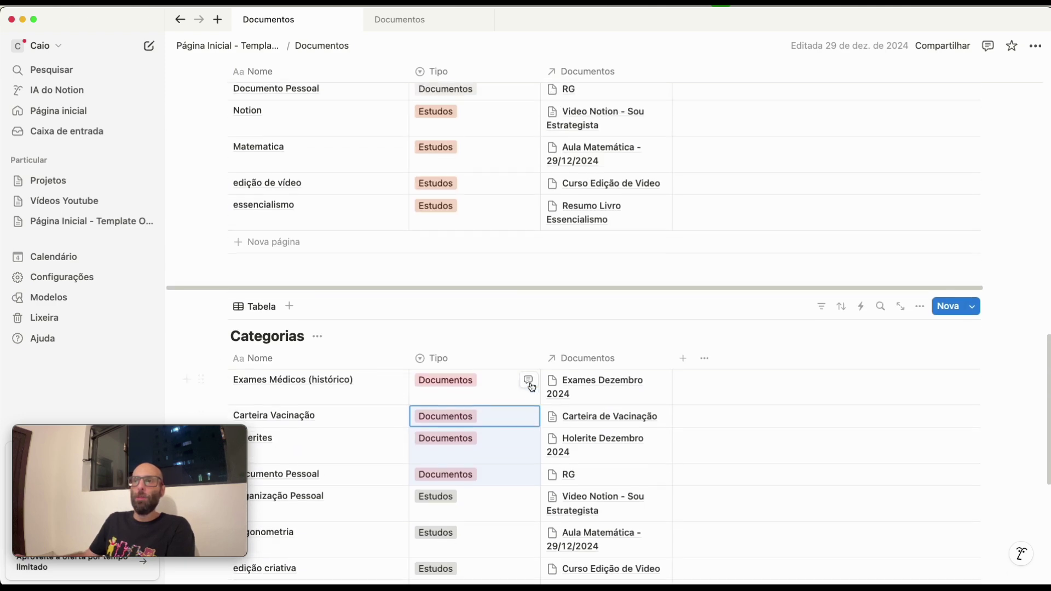
pyautogui.scroll(3, 517, 376)
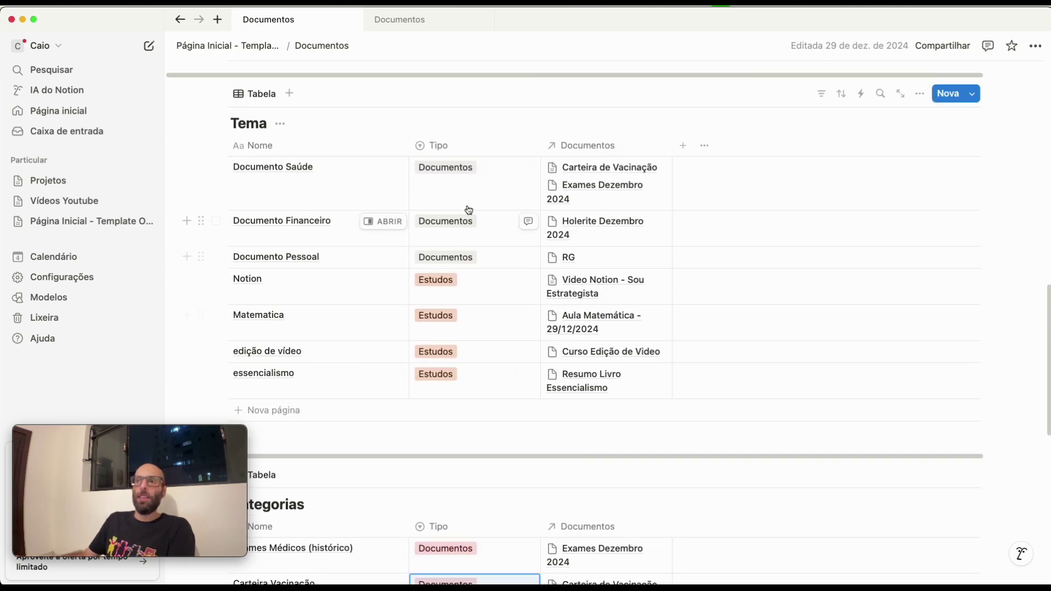
pyautogui.scroll(10, 429, 409)
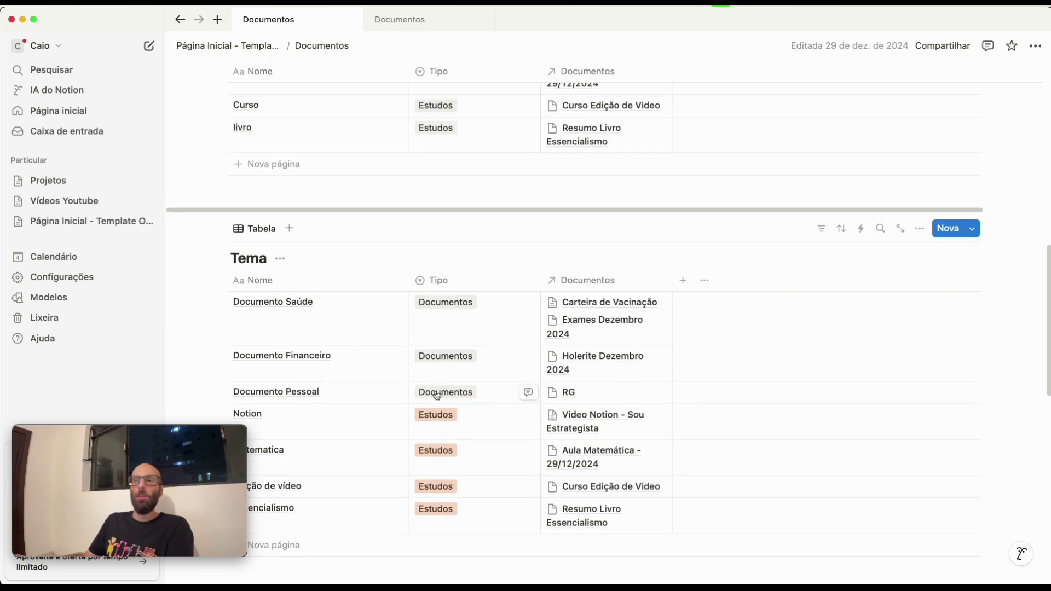
pyautogui.scroll(2, 431, 376)
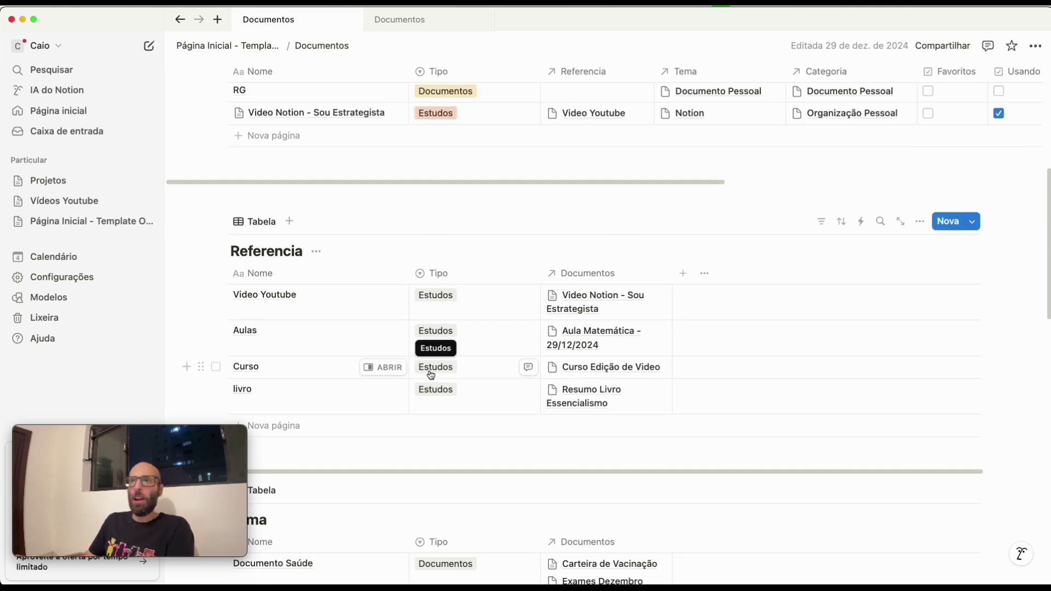
pyautogui.click(402, 23)
pyautogui.scroll(-10, 430, 194)
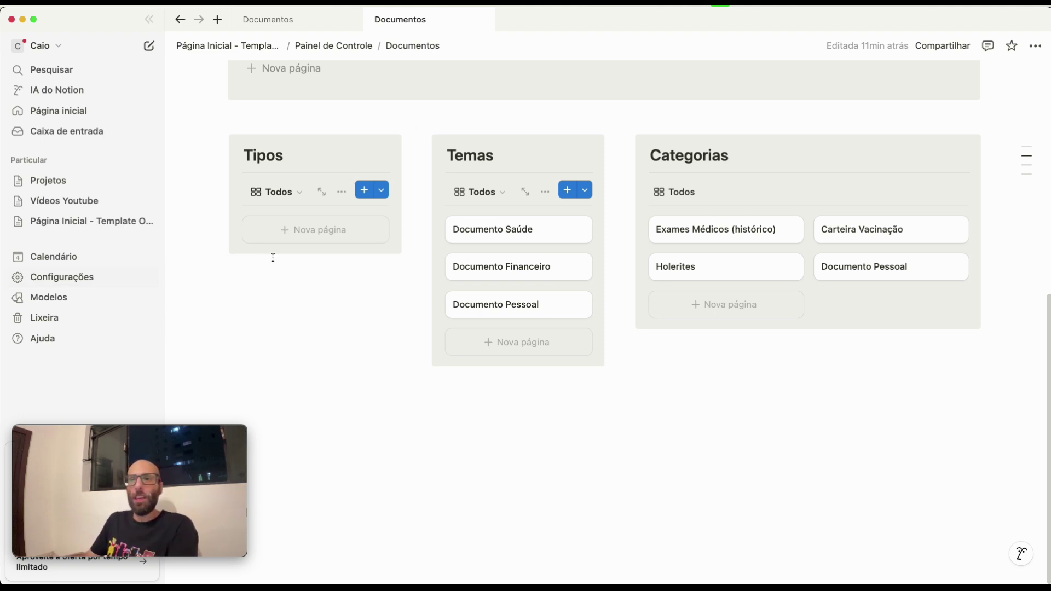
pyautogui.moveTo(177, 110)
pyautogui.mouseDown()
pyautogui.moveTo(211, 172)
pyautogui.moveTo(270, 228)
pyautogui.moveTo(129, 237)
pyautogui.moveTo(191, 112)
pyautogui.mouseUp()
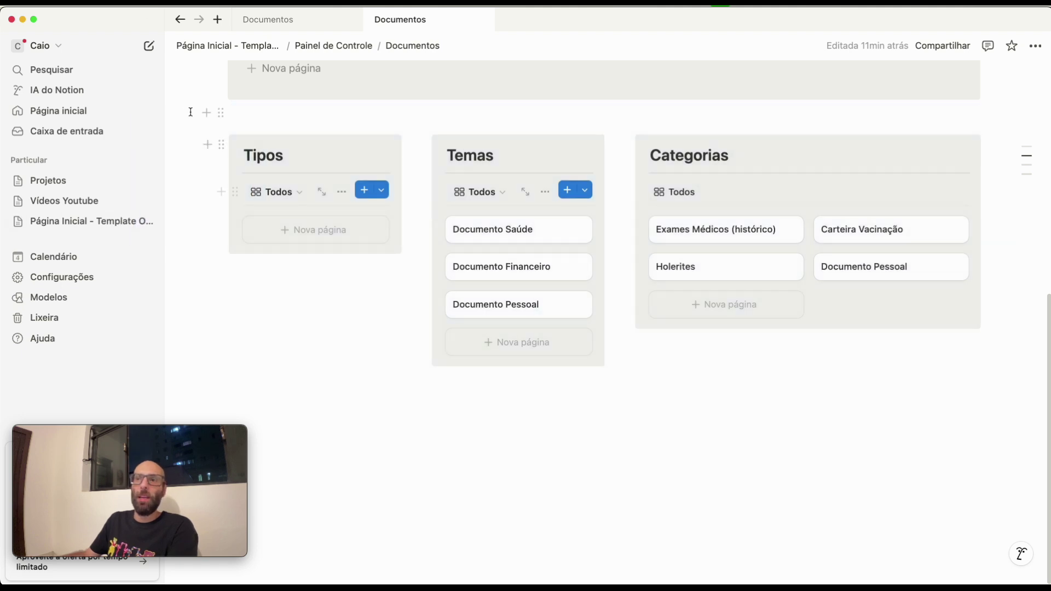
pyautogui.click(220, 147)
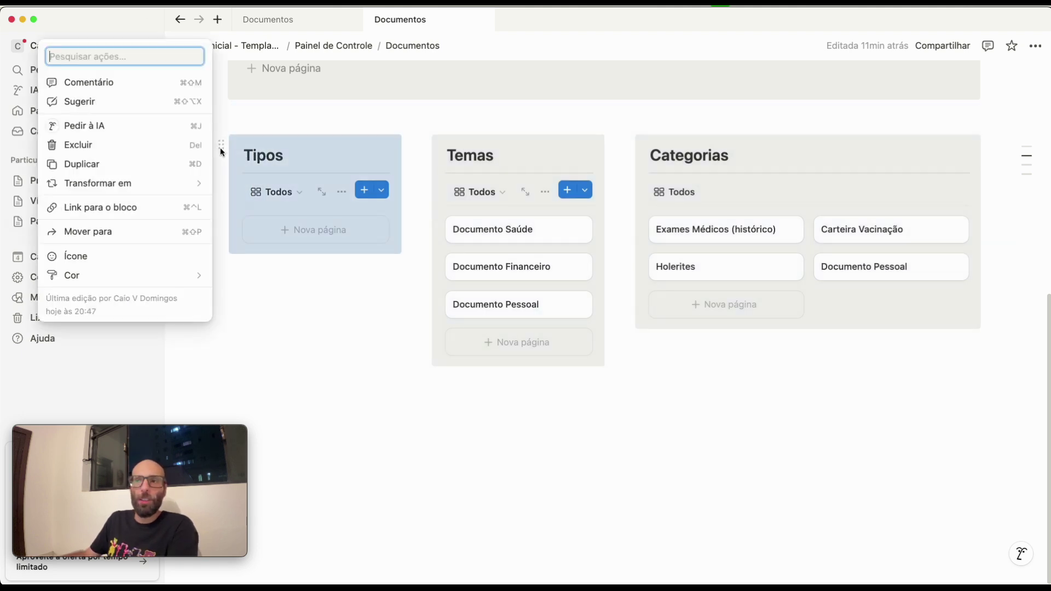
pyautogui.click(87, 146)
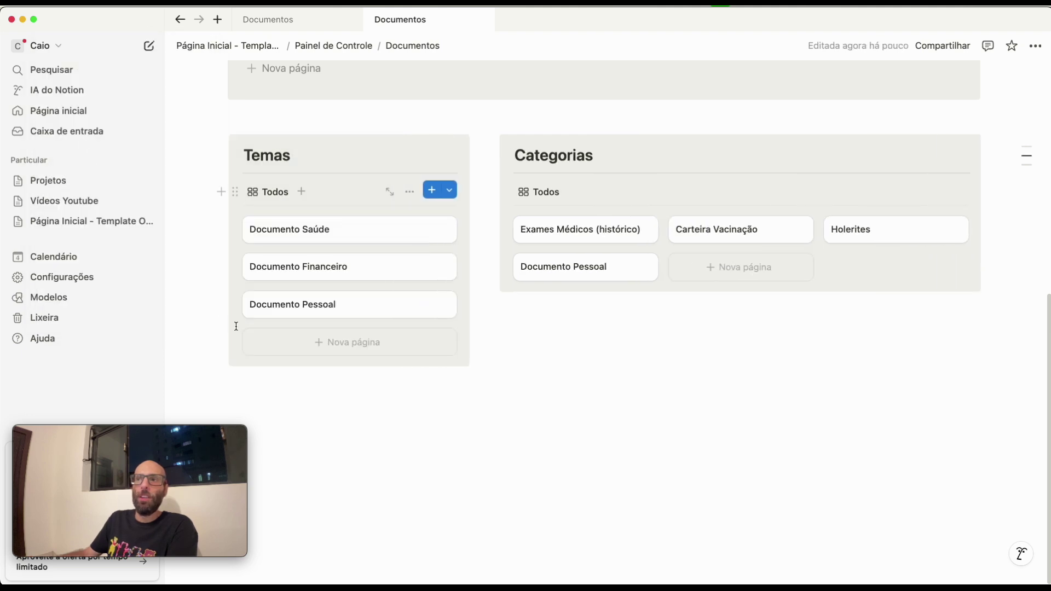
pyautogui.scroll(2, 474, 477)
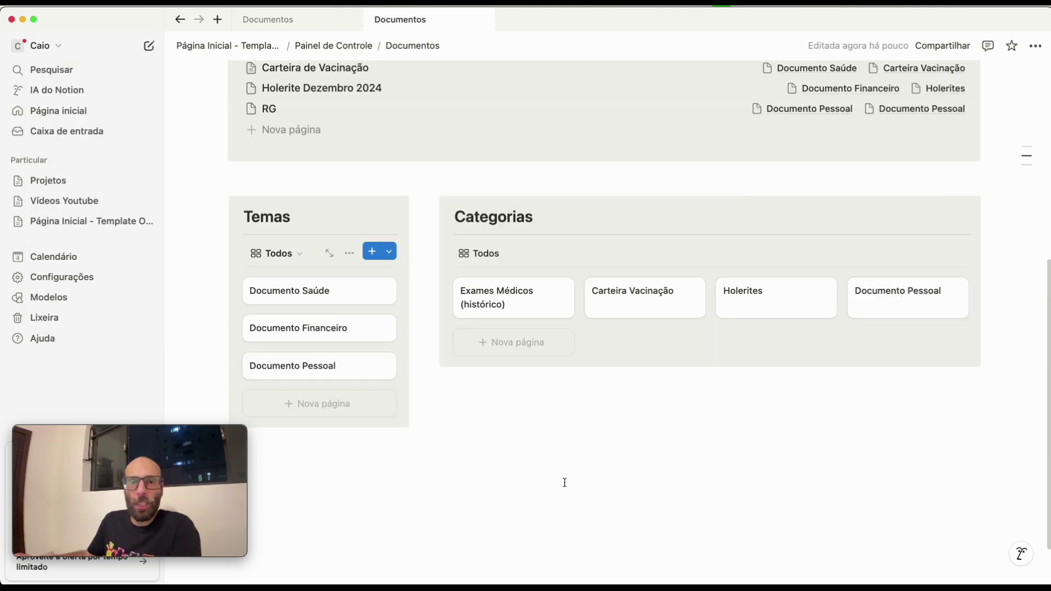
pyautogui.moveTo(422, 293); pyautogui.dragTo(584, 311)
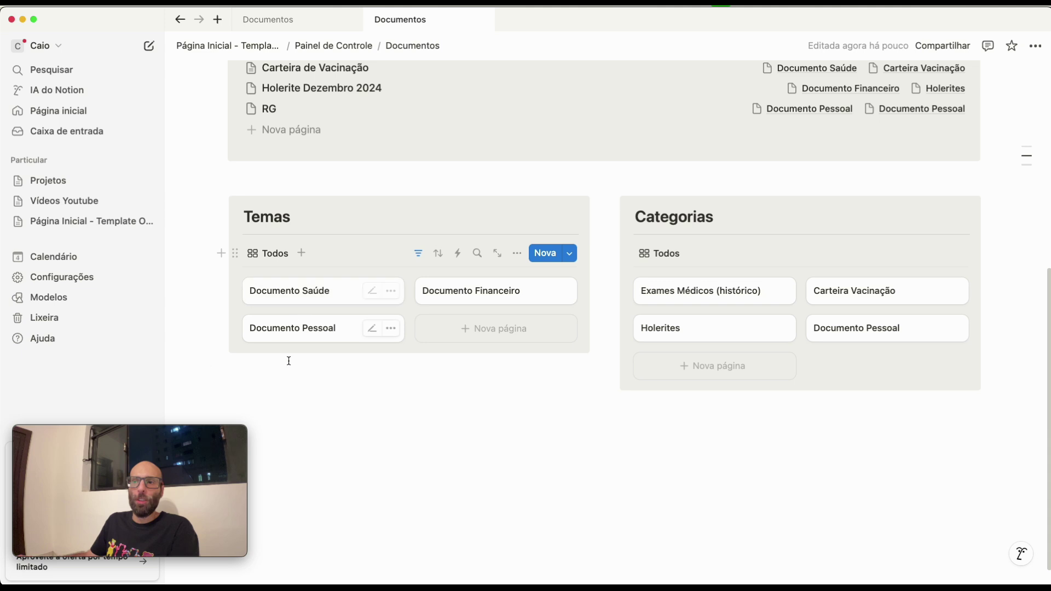
# - Open the Documento Saúde and Documento Financeiro themes in turn to check their linked documents
pyautogui.click(294, 301)
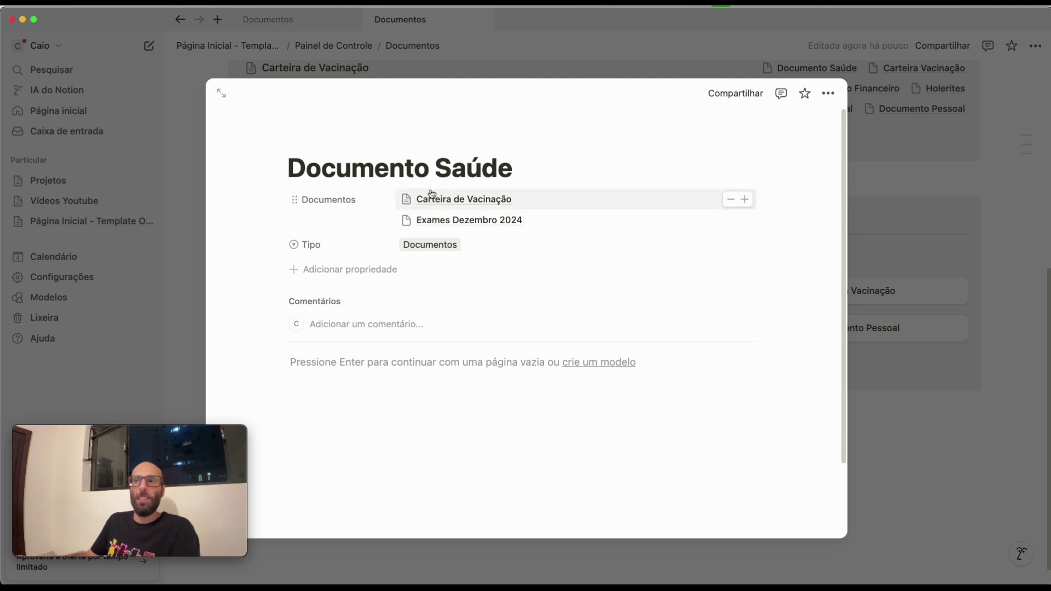
pyautogui.click(884, 286)
pyautogui.click(505, 299)
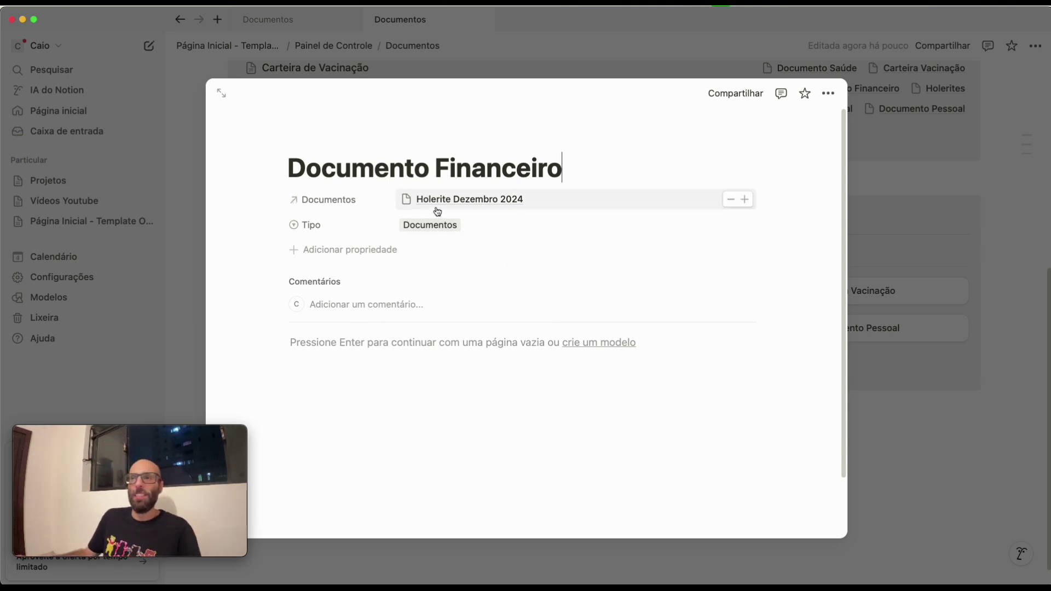
# - Open the Exames Médicos (histórico) category from Categorias to check its linked document, and close it again
pyautogui.click(1019, 211)
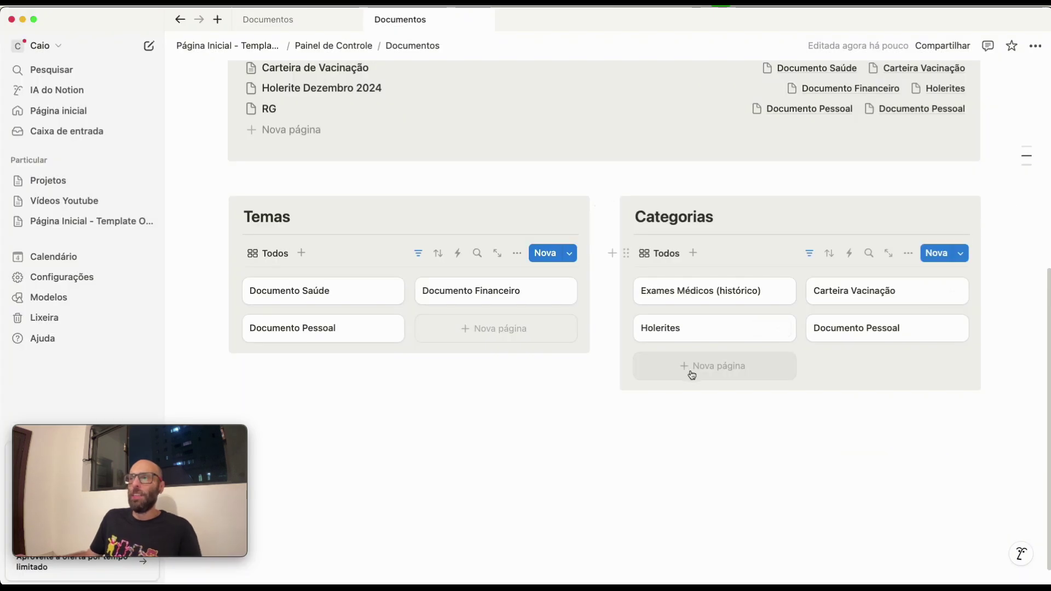
pyautogui.click(703, 295)
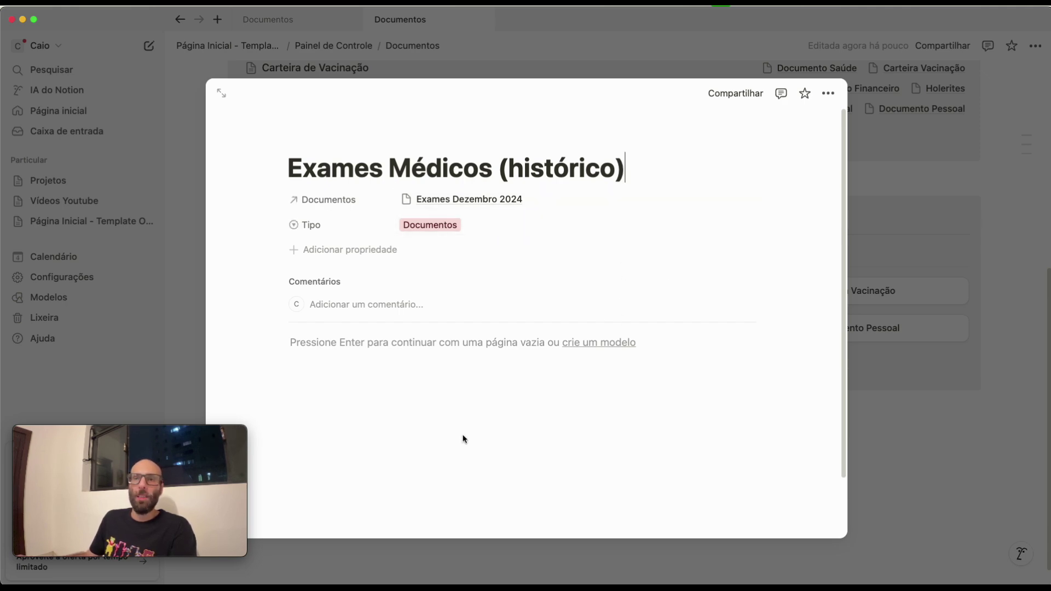
pyautogui.click(896, 430)
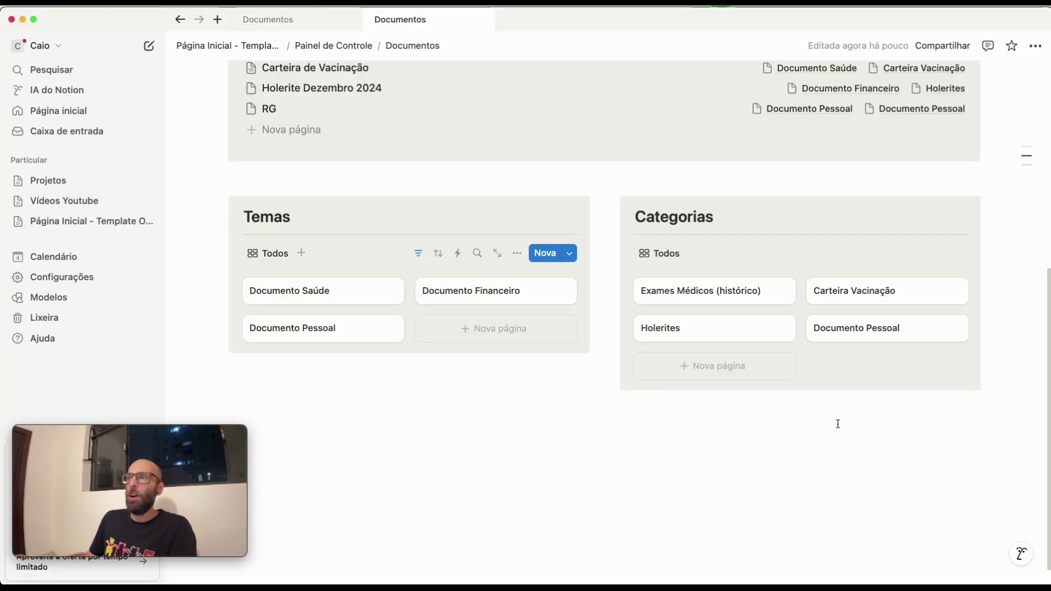
# - Mark Exames Dezembro 2024 as Usando Atualmente and show the Usando view of Central de Controle
pyautogui.scroll(6, 635, 481)
pyautogui.scroll(-1, 396, 395)
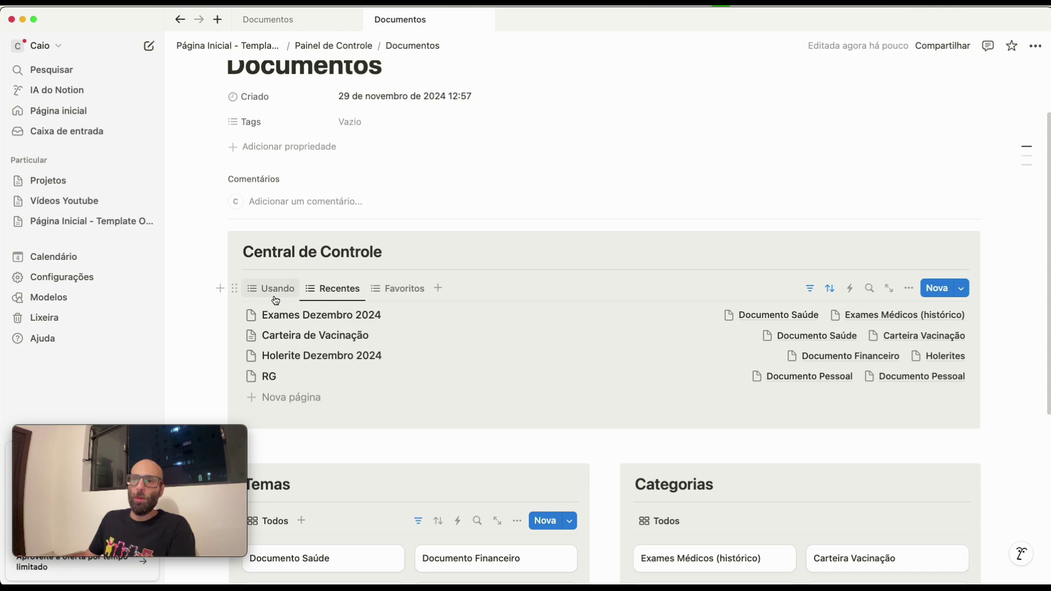
pyautogui.click(274, 295)
pyautogui.click(328, 287)
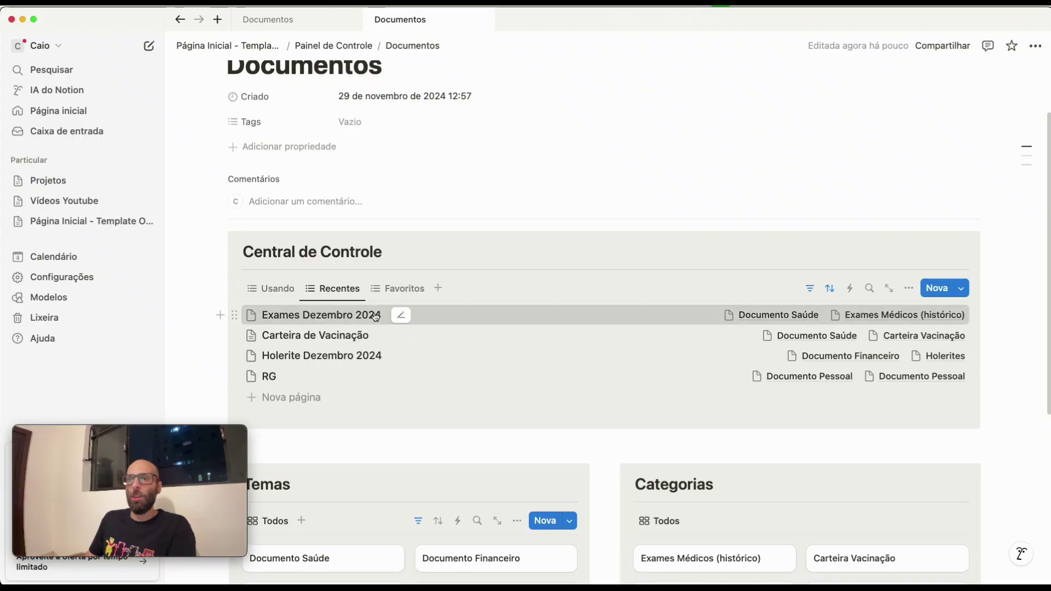
pyautogui.click(374, 316)
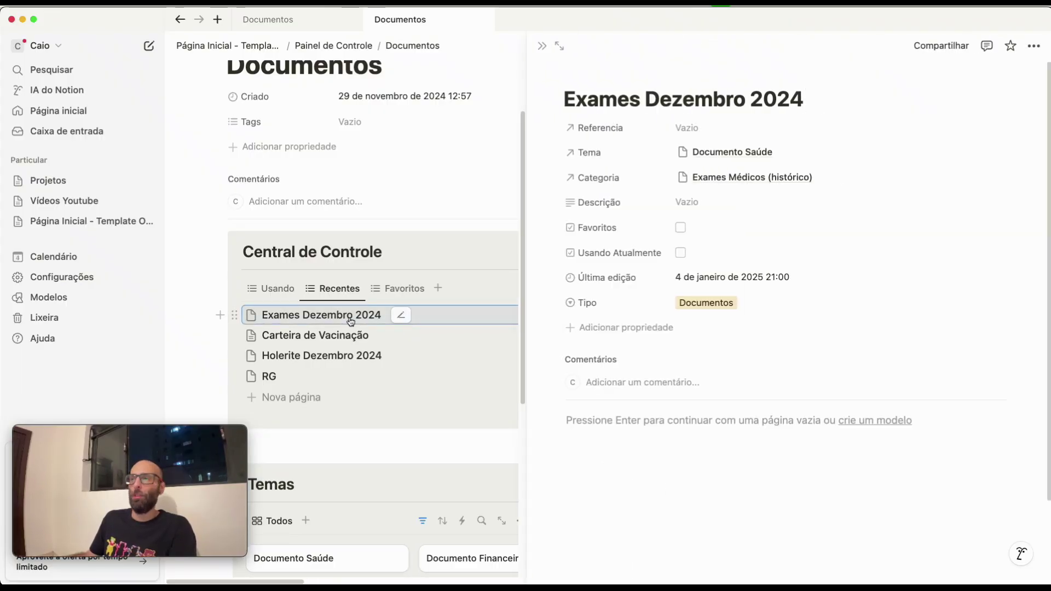
pyautogui.click(680, 254)
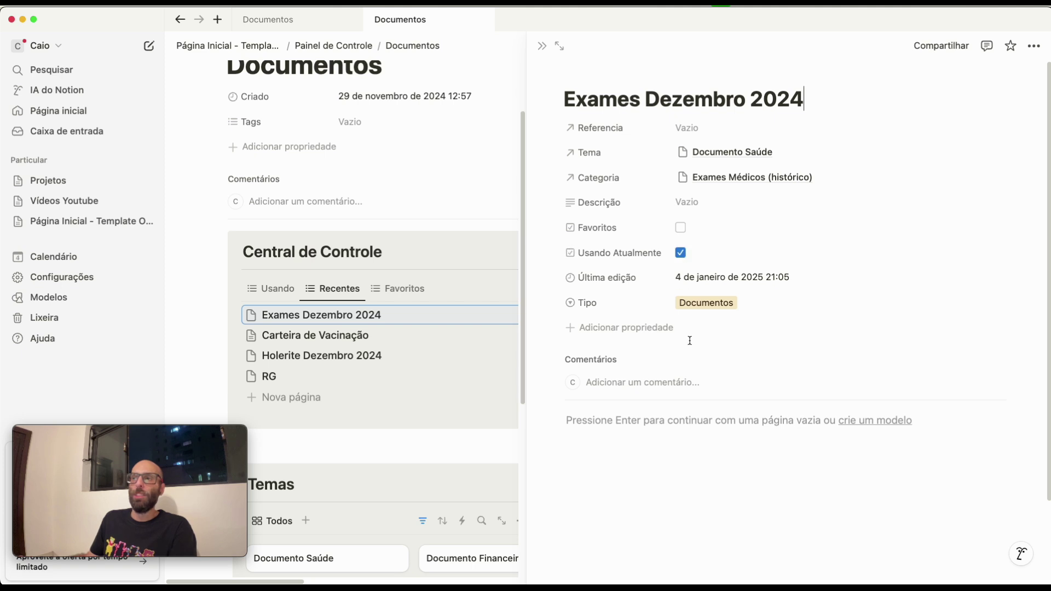
pyautogui.click(274, 296)
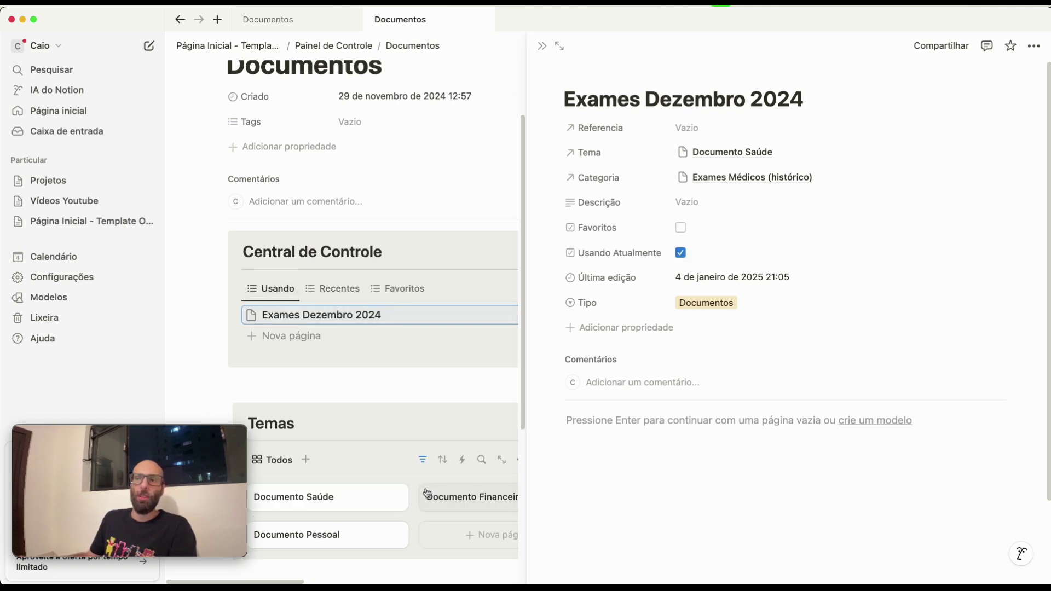
# - Mark Exames Dezembro 2024 as Favoritos, check the Favoritos view, and return Central de Controle to Usando
pyautogui.click(680, 228)
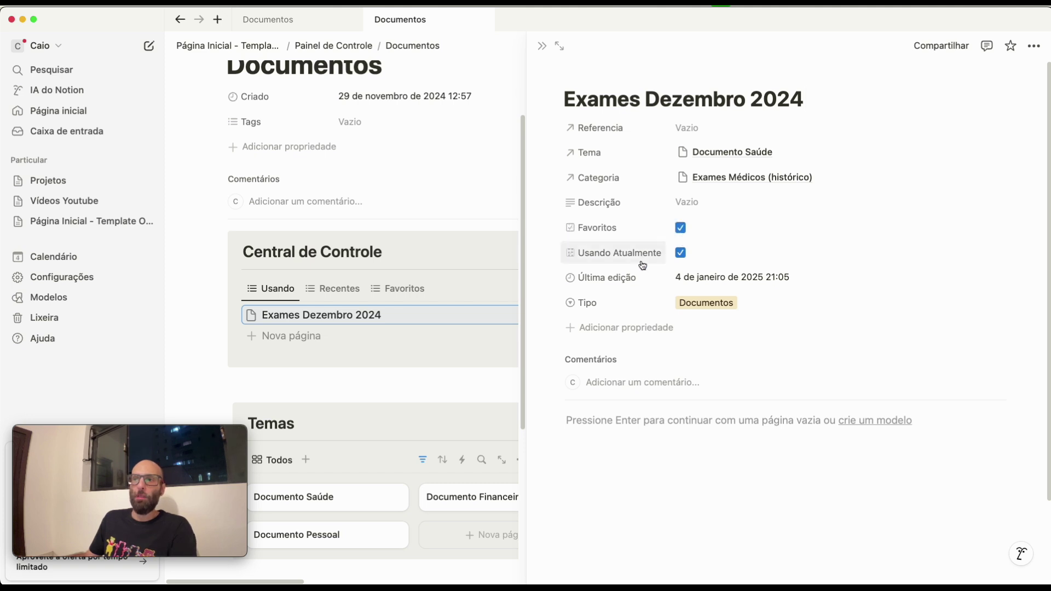
pyautogui.click(404, 289)
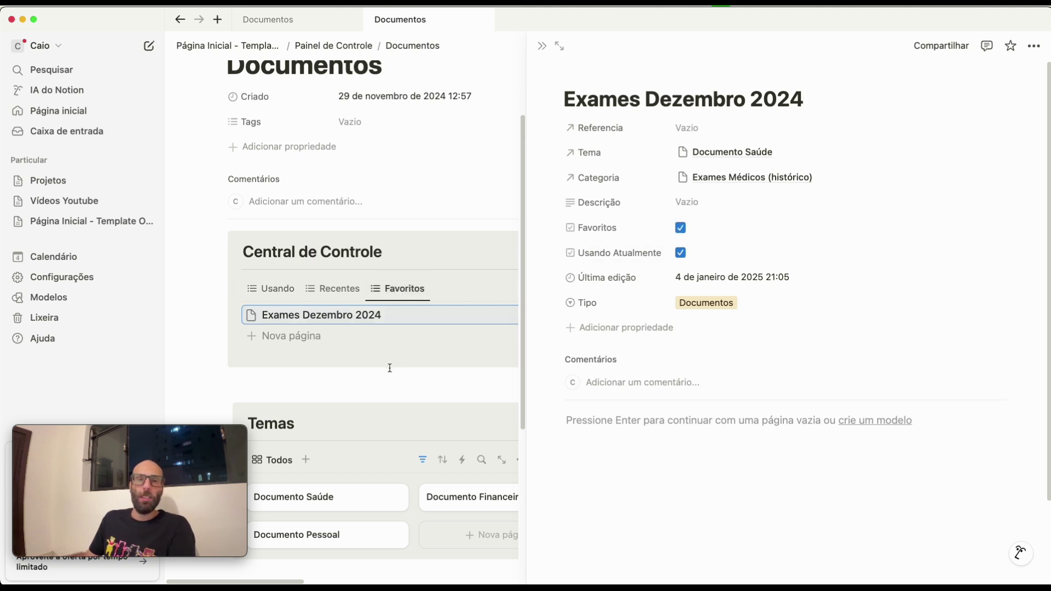
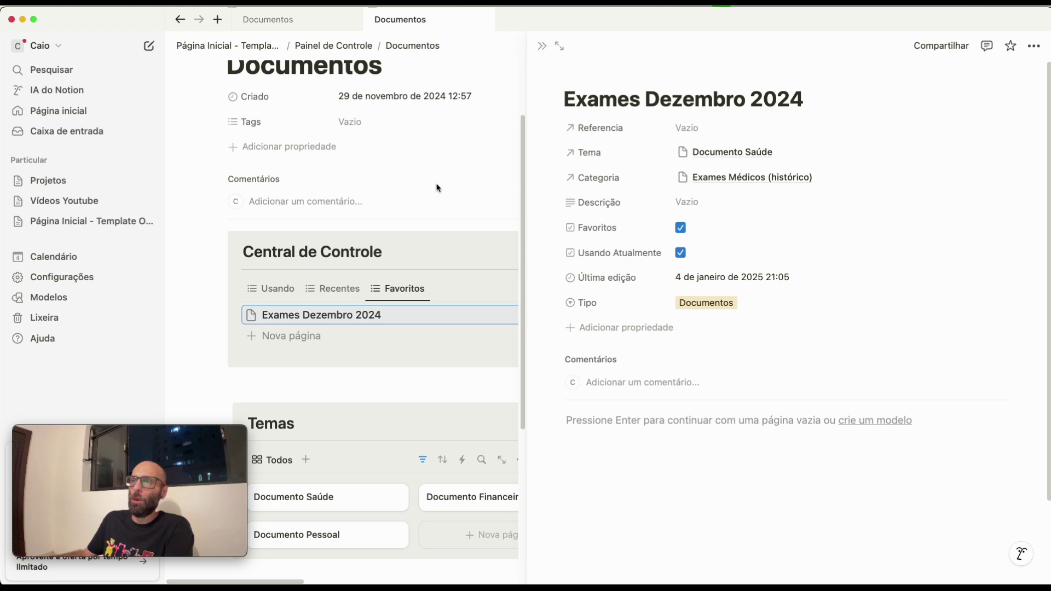
pyautogui.click(436, 188)
pyautogui.click(336, 288)
pyautogui.click(295, 295)
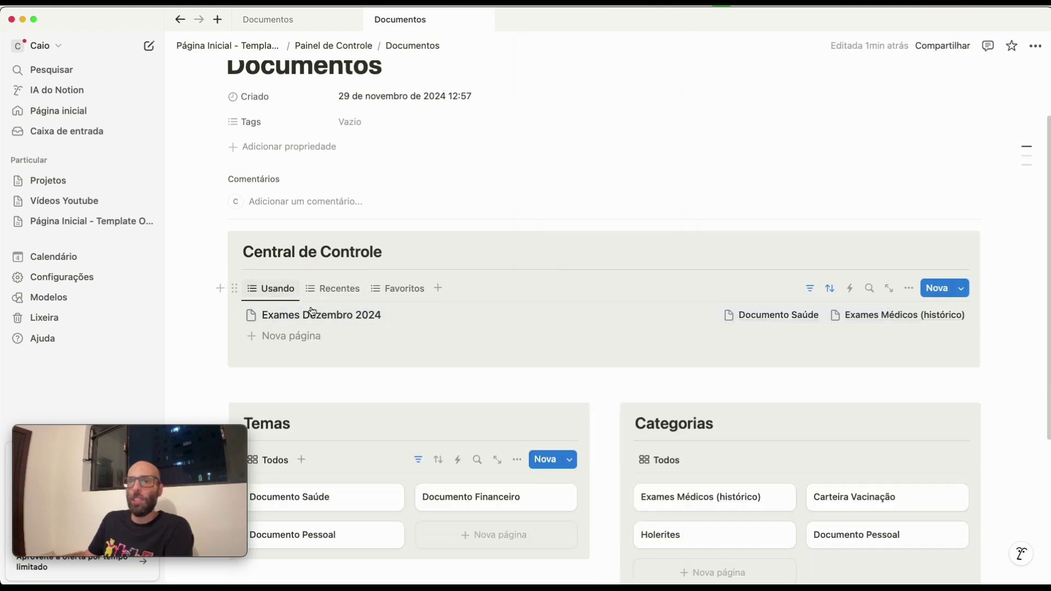
pyautogui.scroll(-4, 329, 309)
pyautogui.scroll(5, 343, 317)
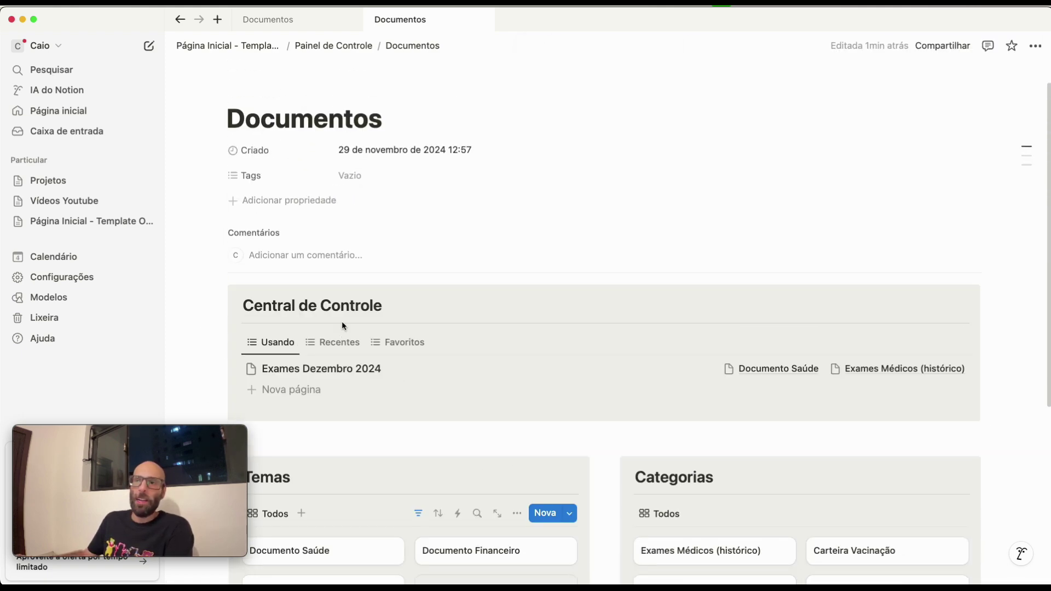
pyautogui.scroll(-5, 342, 326)
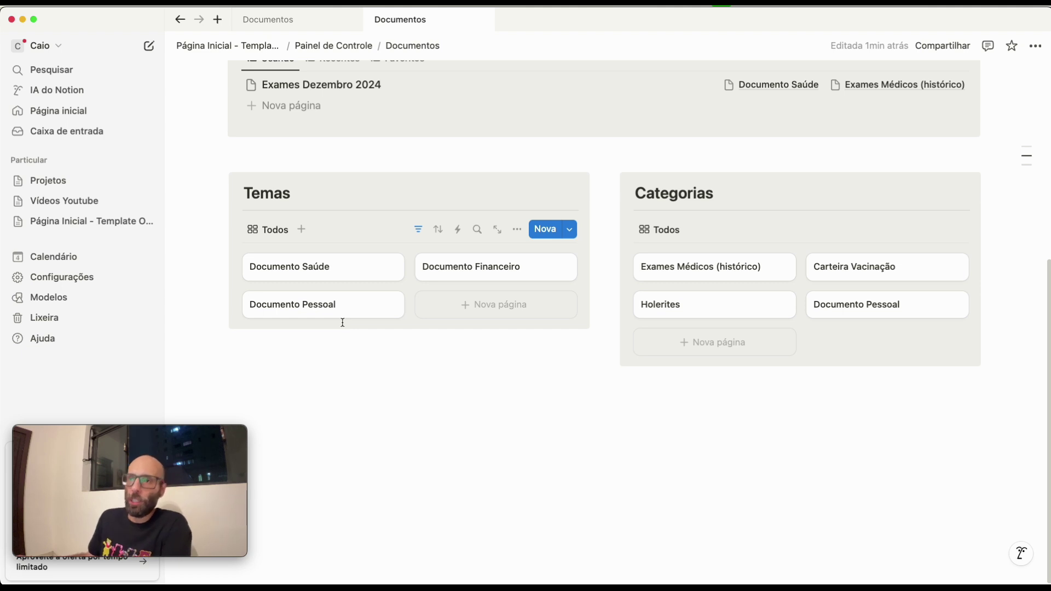
pyautogui.scroll(2, 342, 323)
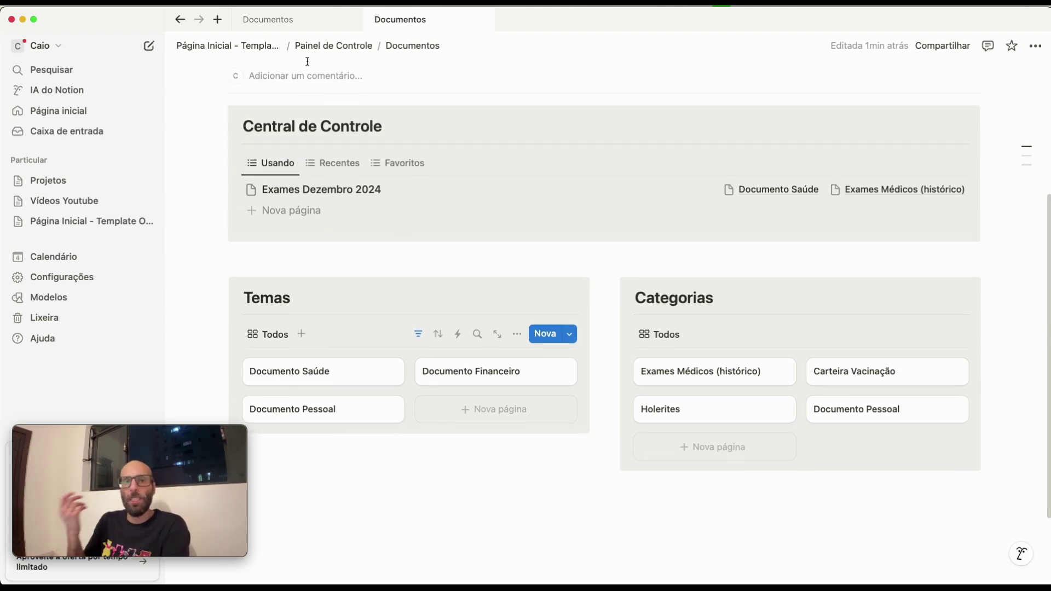
# - Return from the Documentos database to Página Inicial and collapse the Base de Dados (NÃO EXCLUIR) section
pyautogui.click(291, 25)
pyautogui.scroll(8, 312, 258)
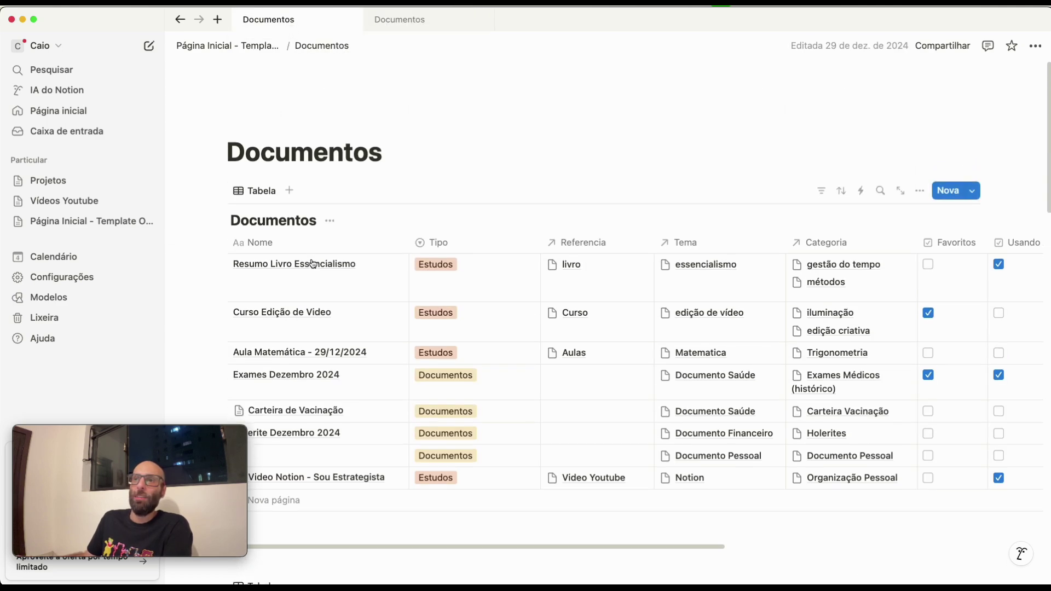
pyautogui.click(203, 47)
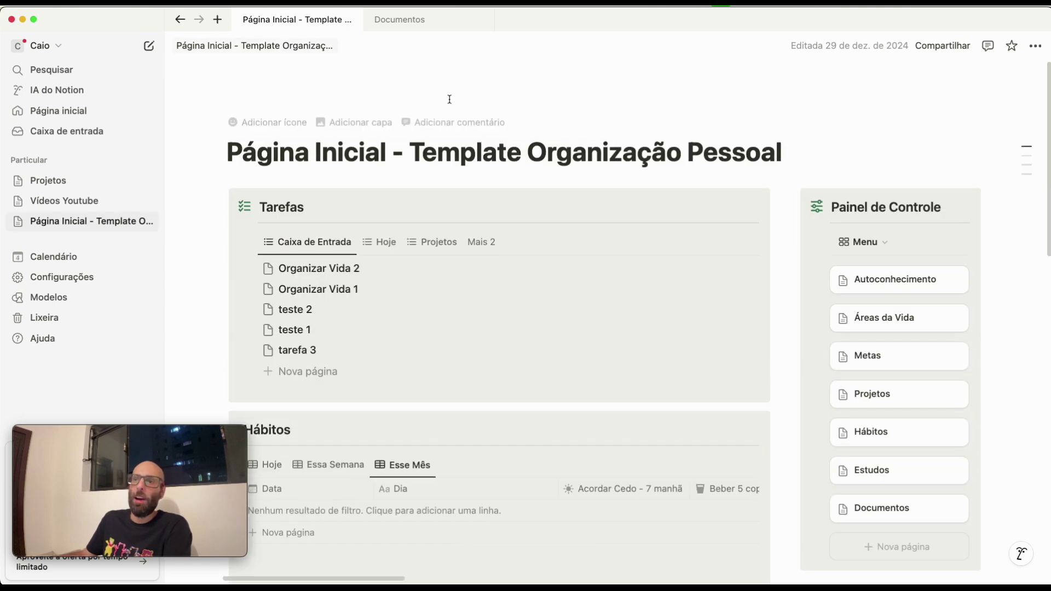
pyautogui.scroll(-2, 478, 182)
pyautogui.scroll(-15, 478, 182)
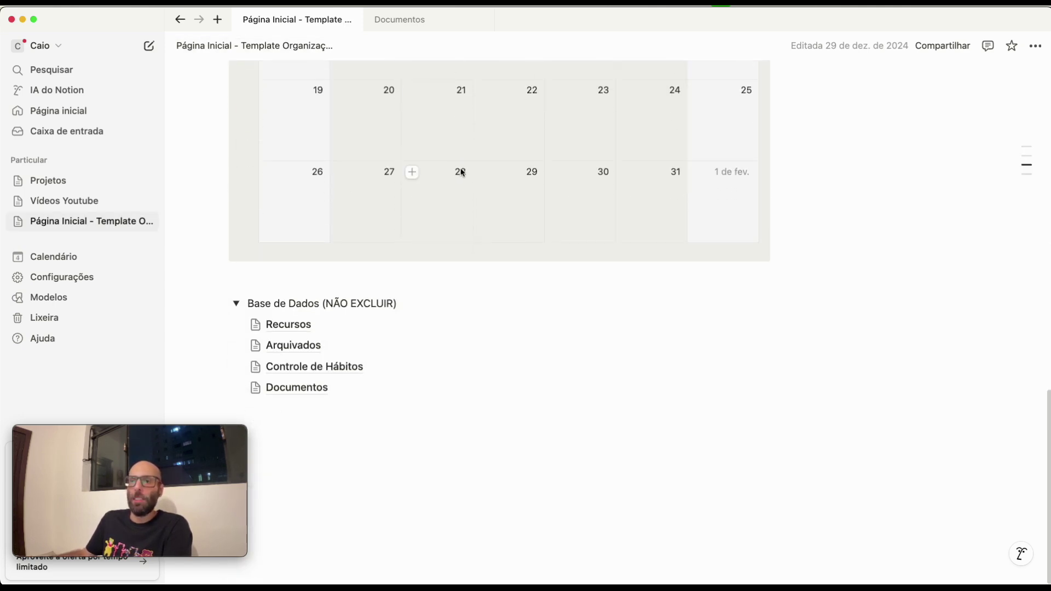
pyautogui.click(237, 304)
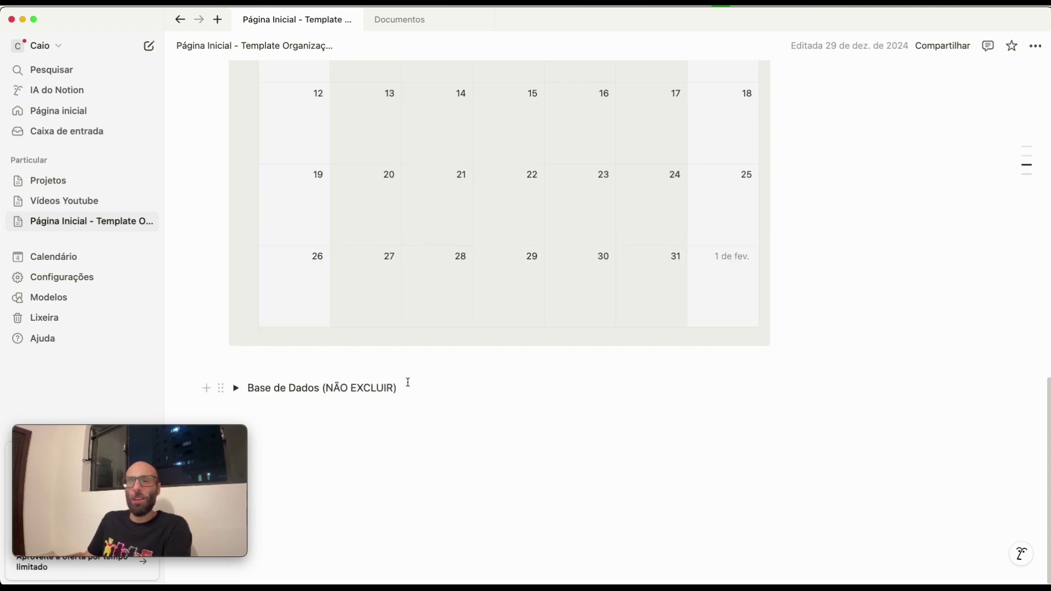
# - Open the Estudos page from Painel de Controle as a full page
pyautogui.scroll(10, 596, 395)
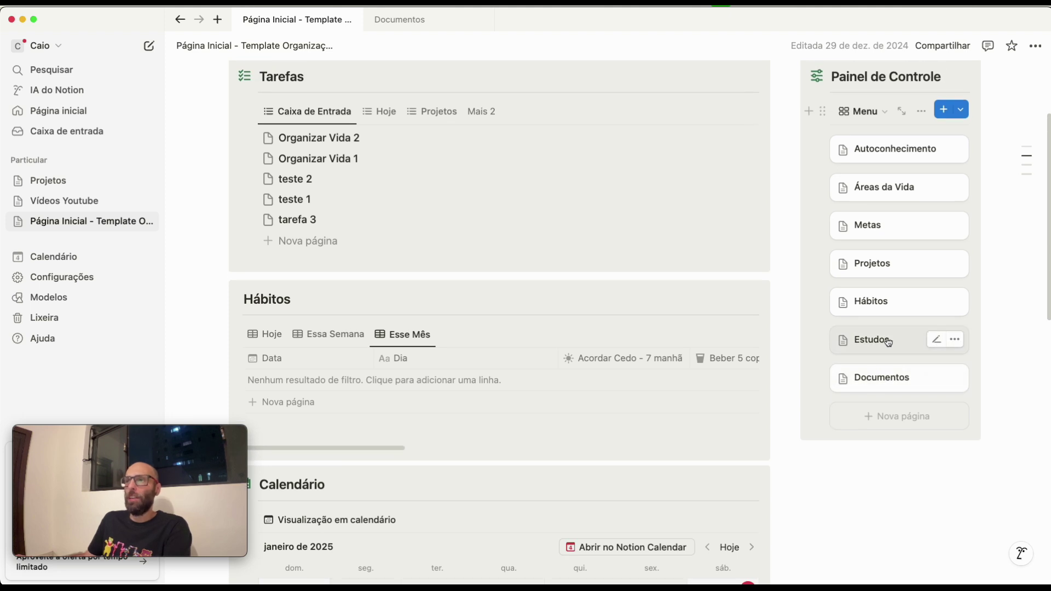
pyautogui.click(888, 343)
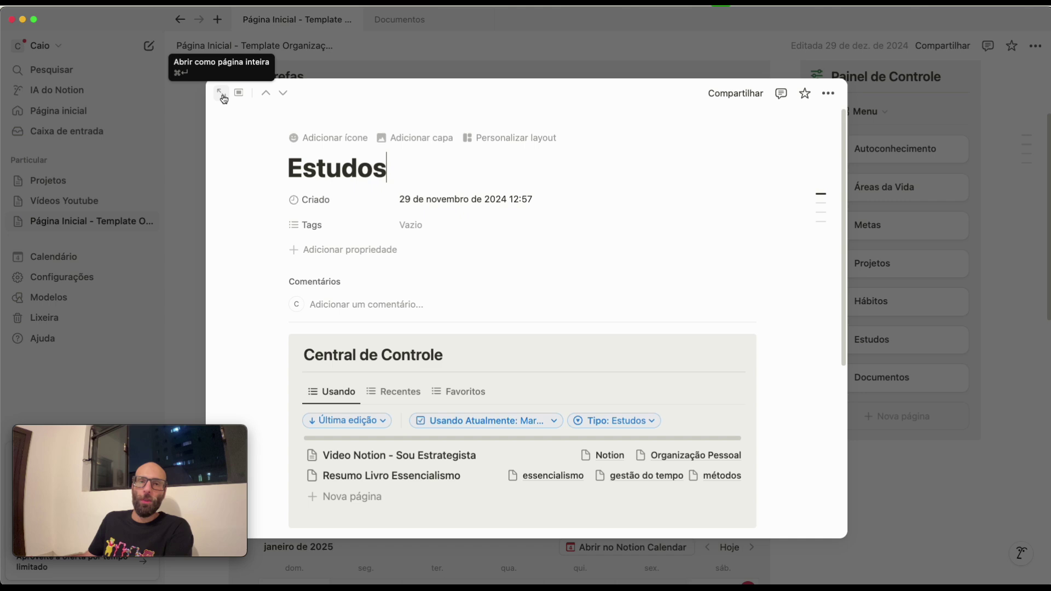
pyautogui.click(222, 95)
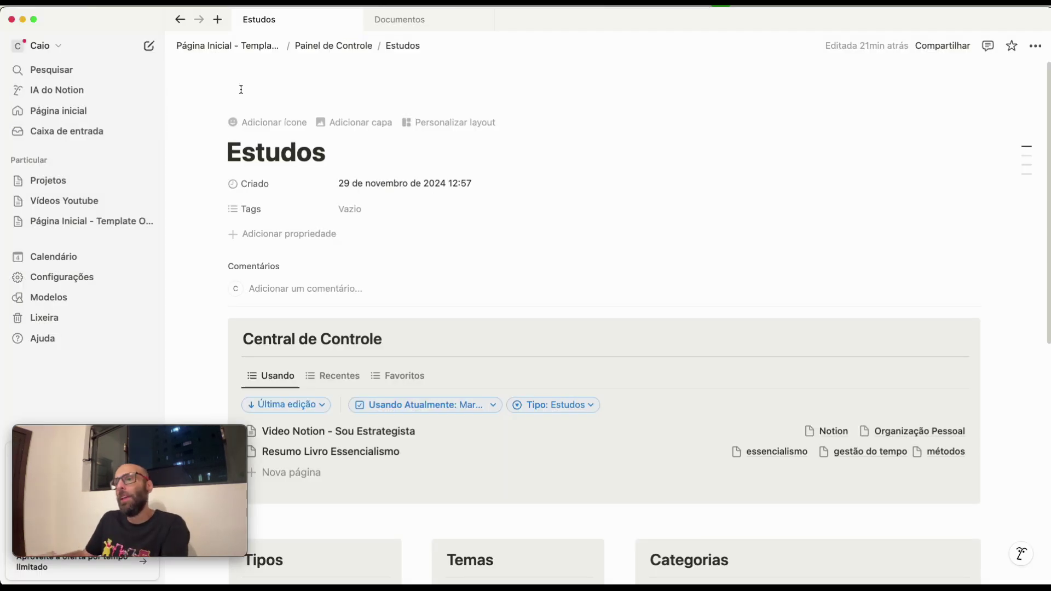
# - Compare the Central de Controle, Tipos, Temas and Categorias blocks of the Estudos page with those of the Documentos page
pyautogui.scroll(-6, 475, 178)
pyautogui.scroll(7, 475, 178)
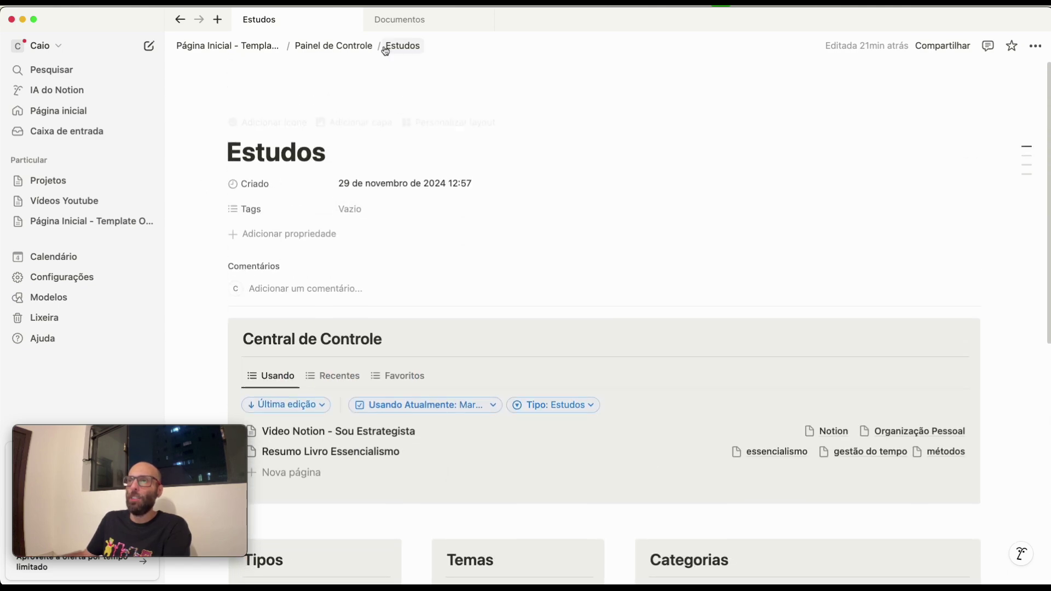
pyautogui.click(388, 20)
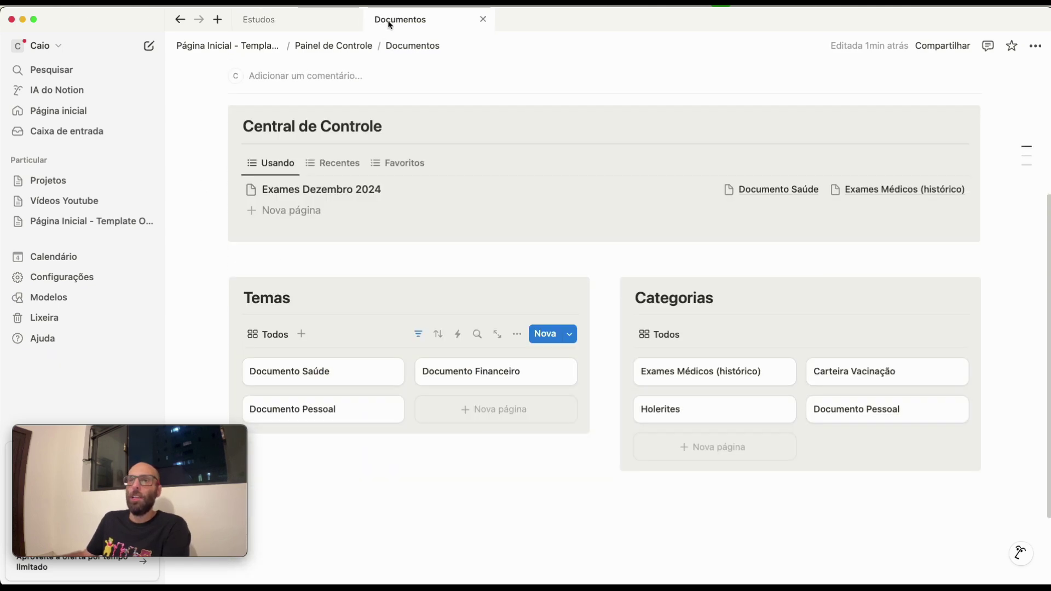
pyautogui.click(273, 23)
pyautogui.scroll(-5, 368, 169)
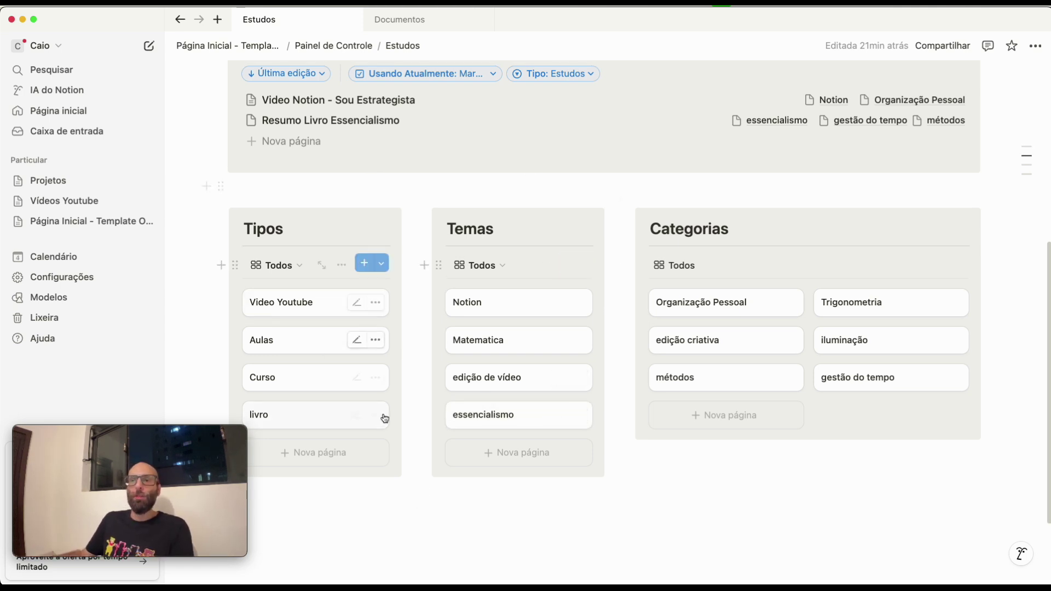
pyautogui.scroll(5, 470, 387)
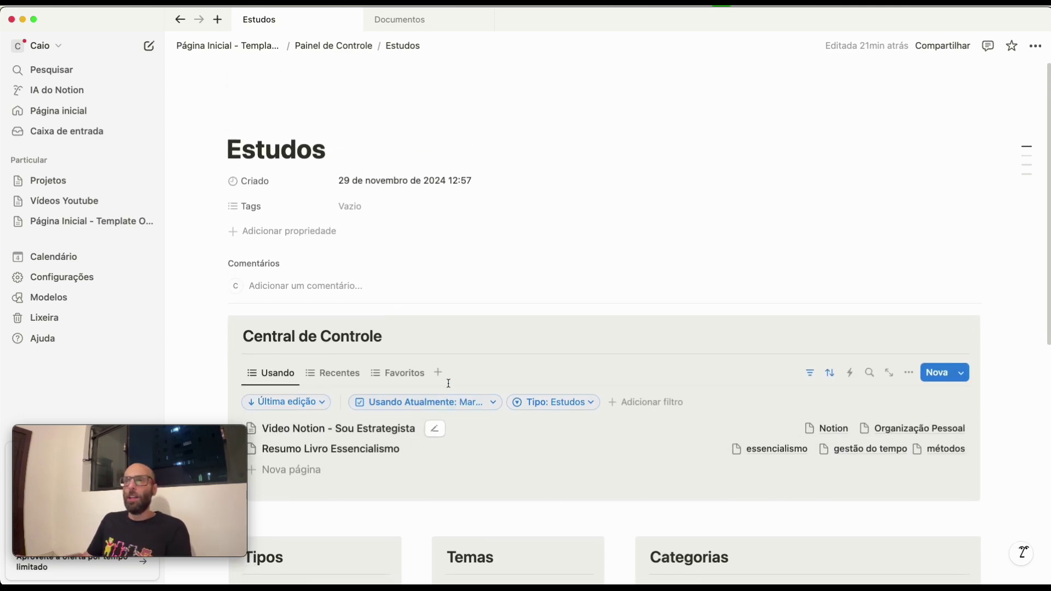
pyautogui.click(395, 21)
pyautogui.scroll(-1, 472, 275)
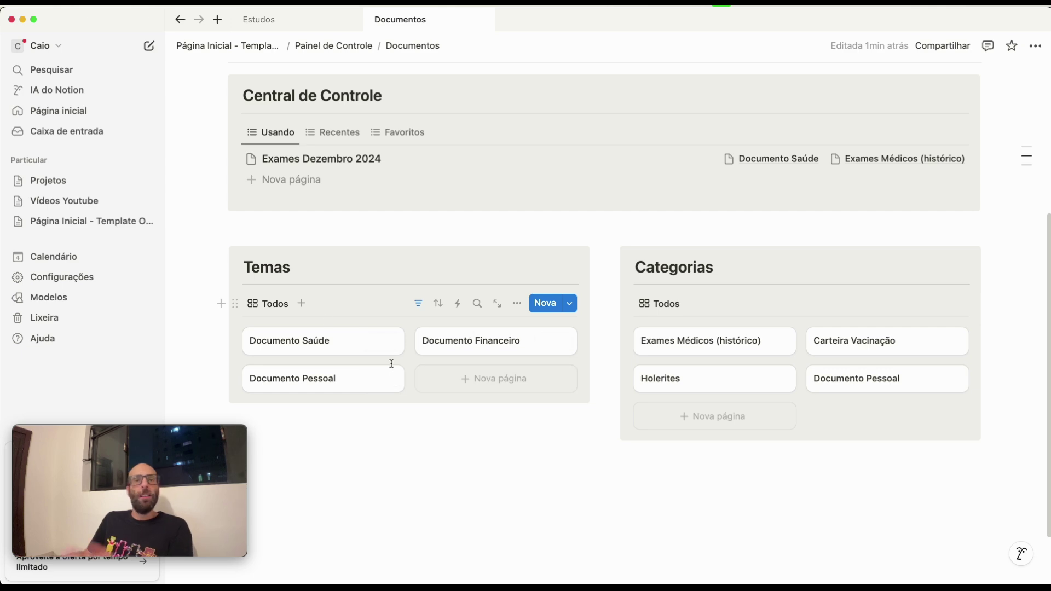
pyautogui.click(314, 18)
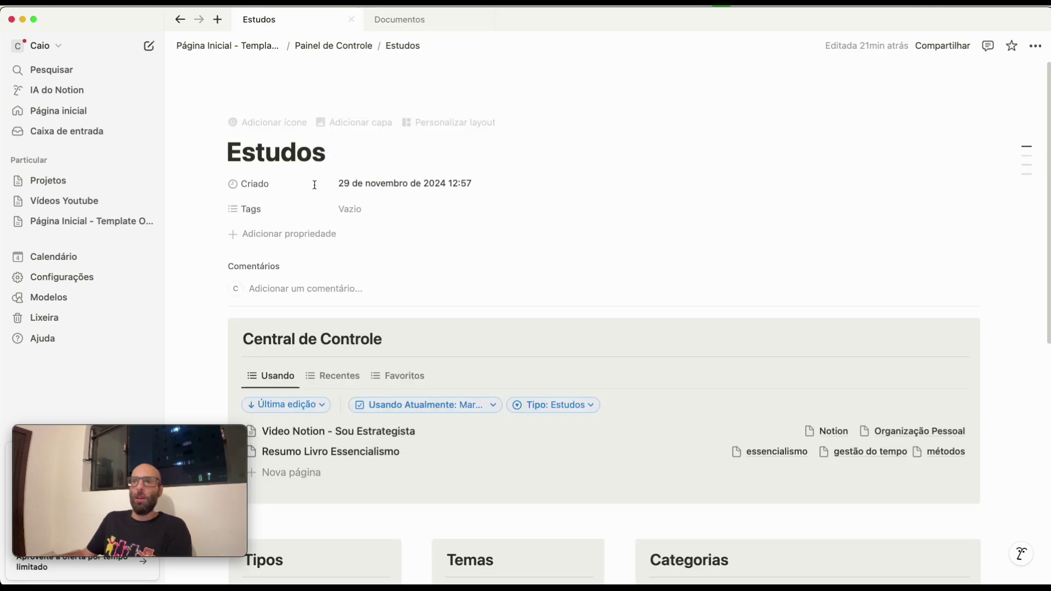
pyautogui.scroll(-2, 540, 393)
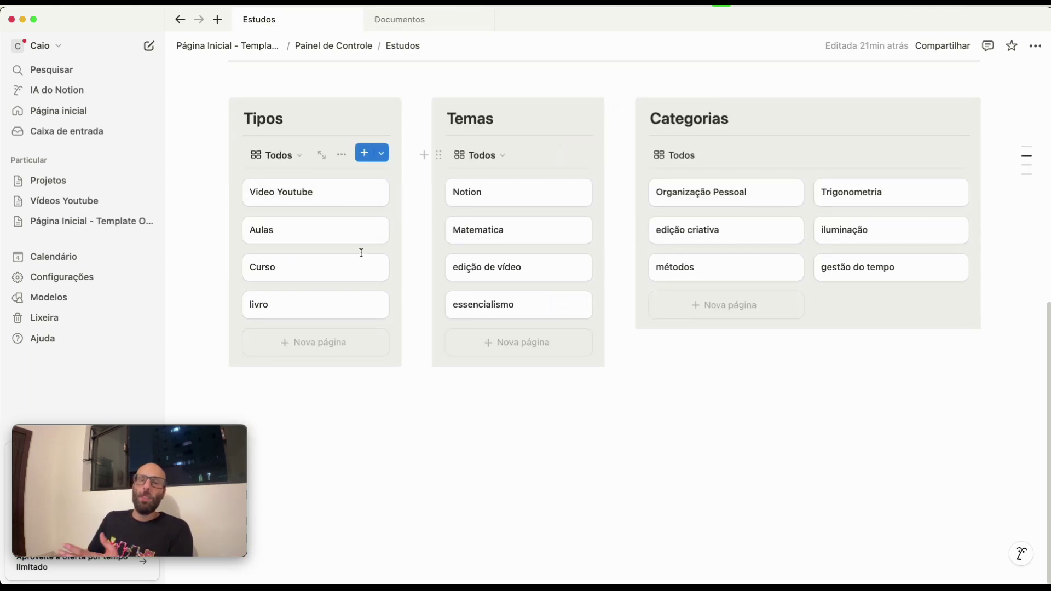